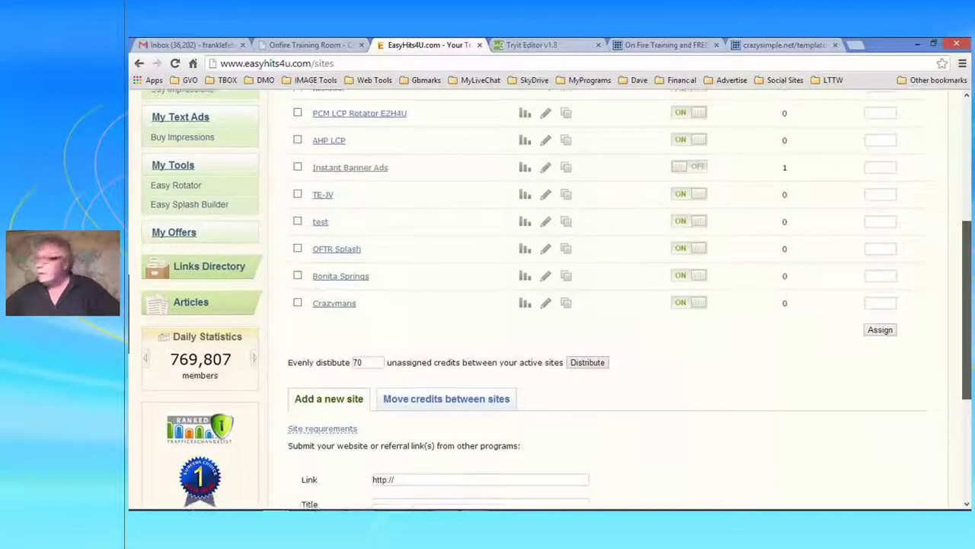
scroll(609, 305, down, 2)
scroll(549, 297, up, 1)
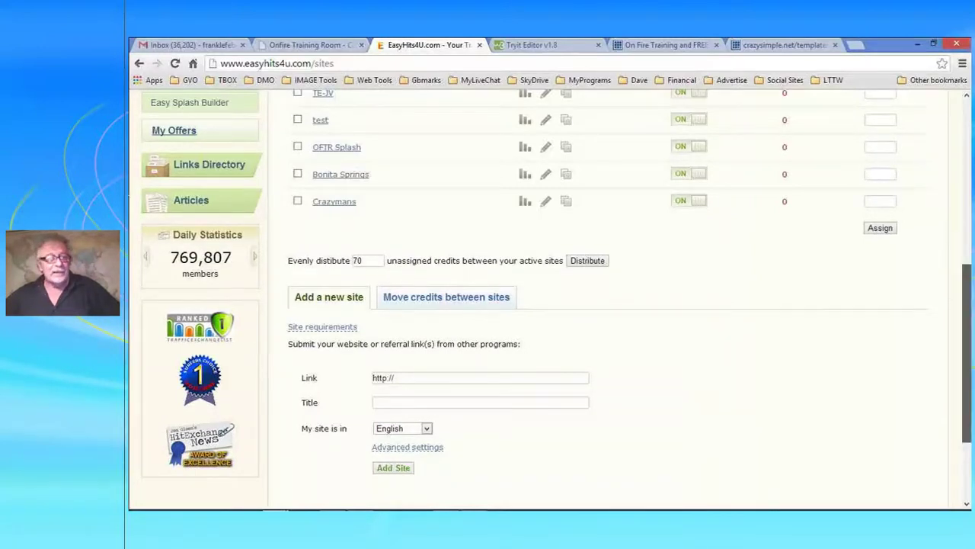
drag(967, 354, 966, 195)
scroll(534, 304, down, 2)
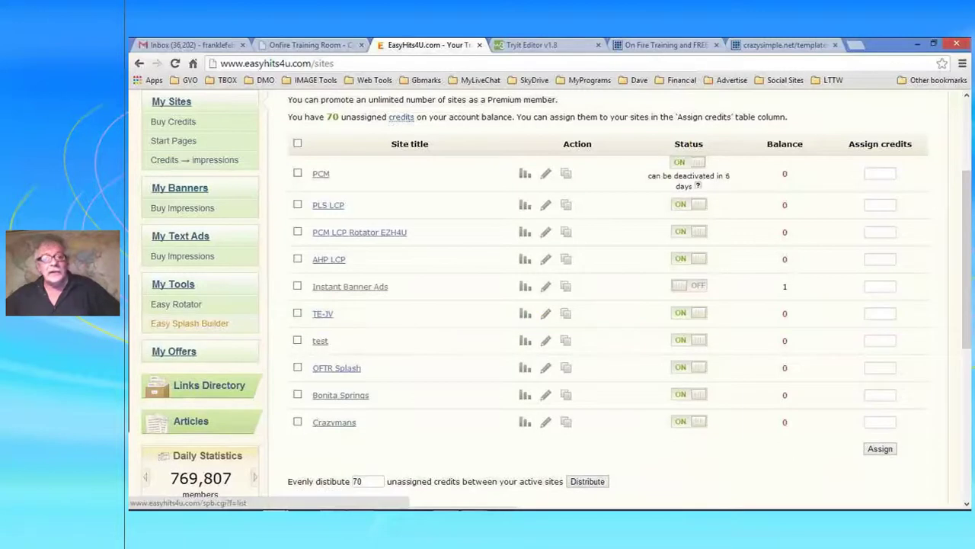
Open the 'test' splash page from the Easy Splash Builder list in a new tab
click(190, 324)
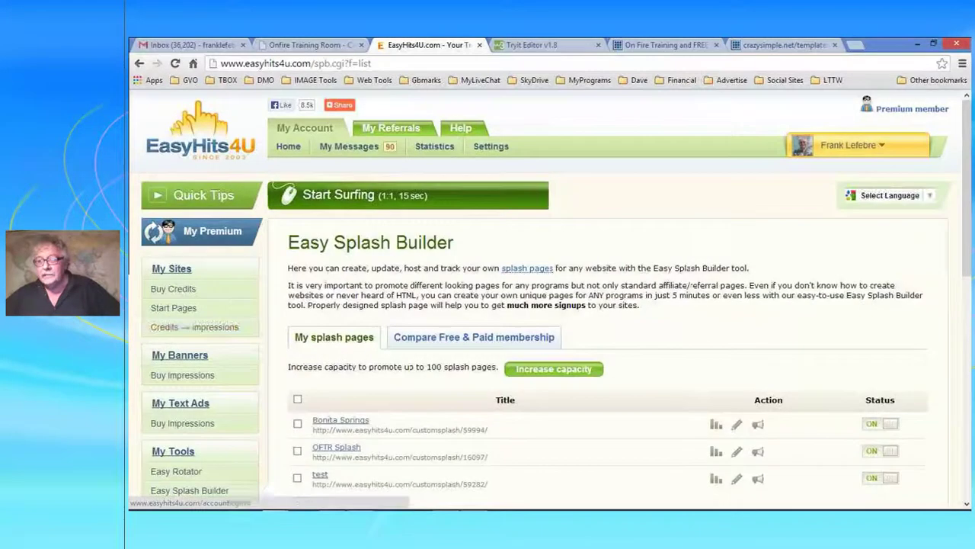
scroll(533, 305, down, 2)
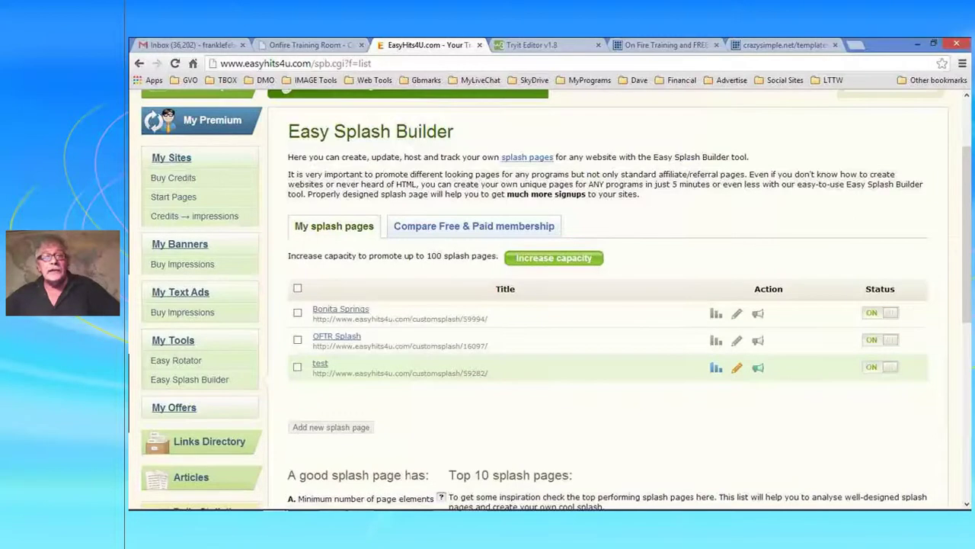
click(320, 363)
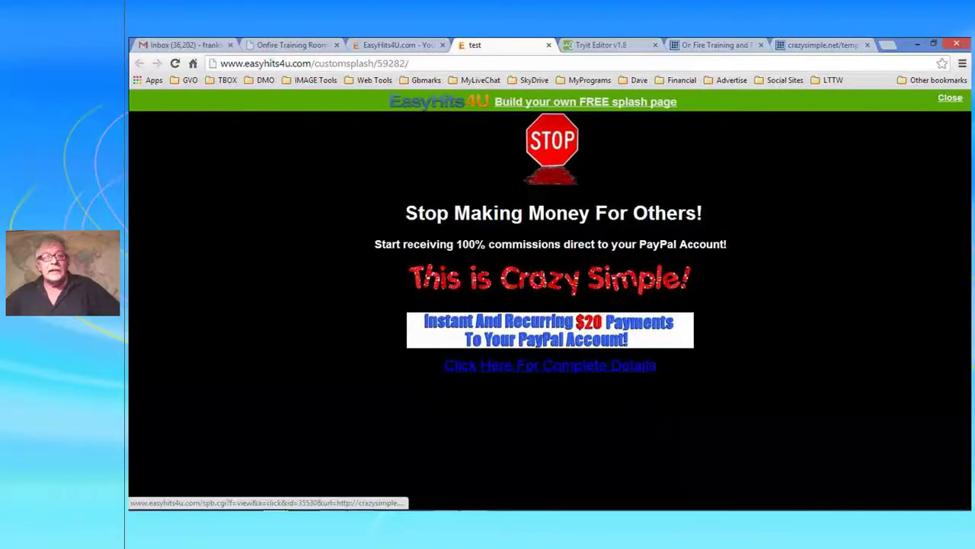
Follow the 'Click Here For Complete Details' link, go back, and close the test page
click(550, 365)
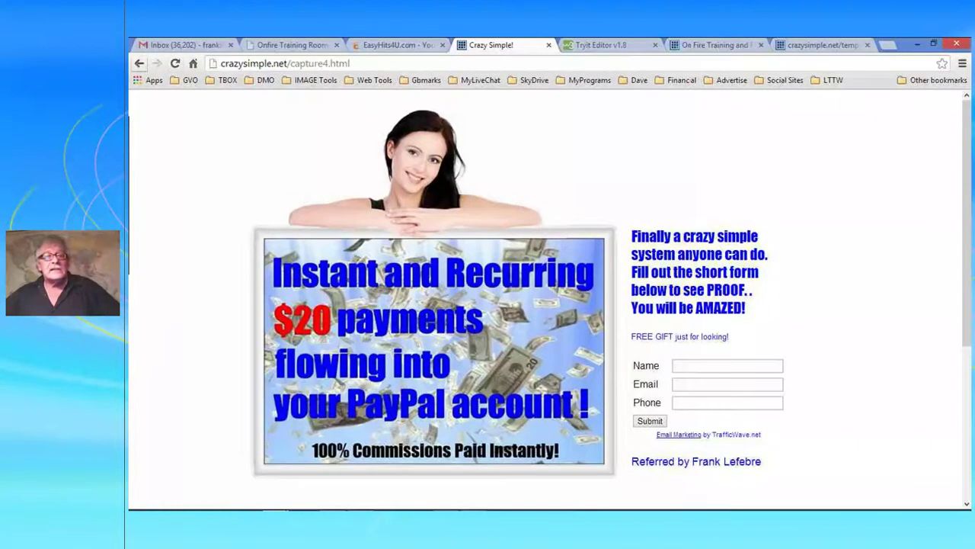
click(139, 64)
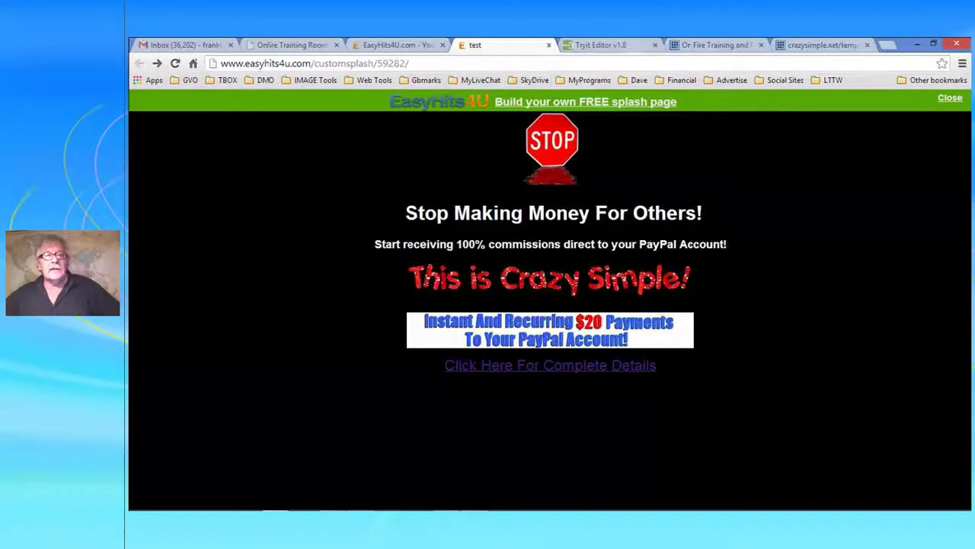
click(548, 45)
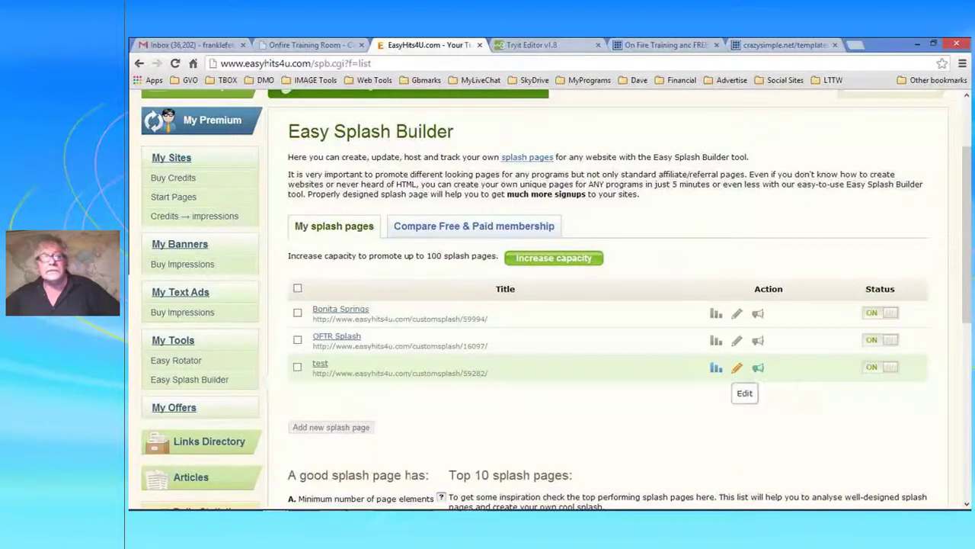
Edit the test splash page and delete all of its HTML source content
click(737, 368)
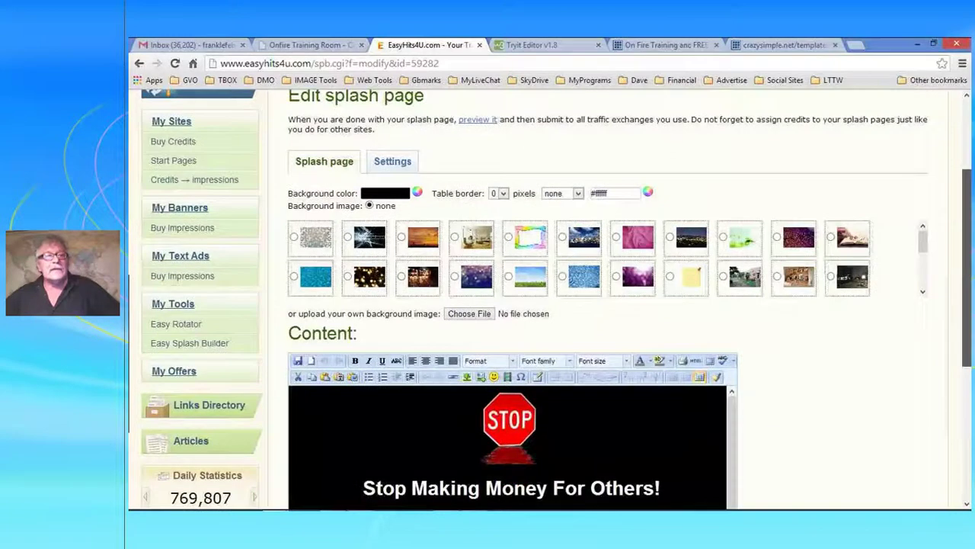
scroll(549, 305, down, 3)
scroll(539, 321, down, 1)
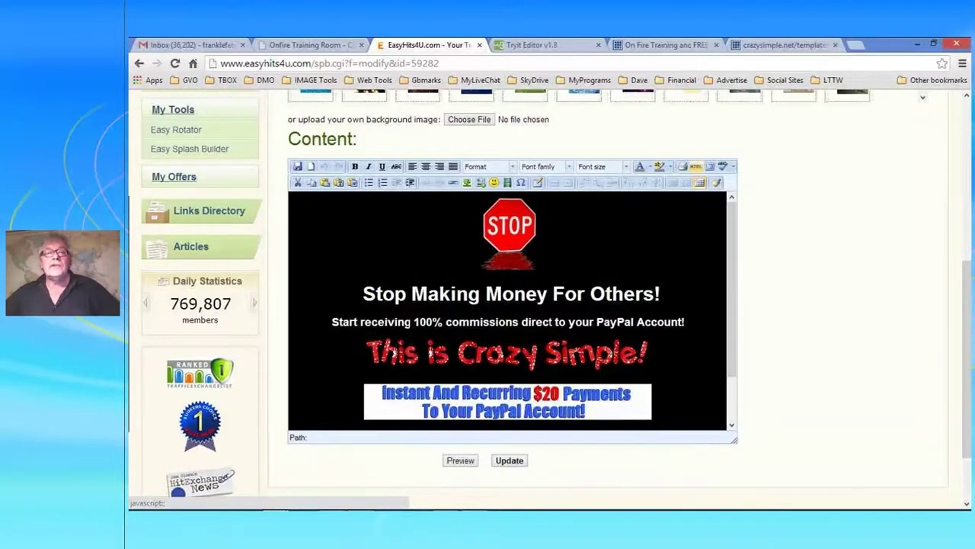
click(696, 166)
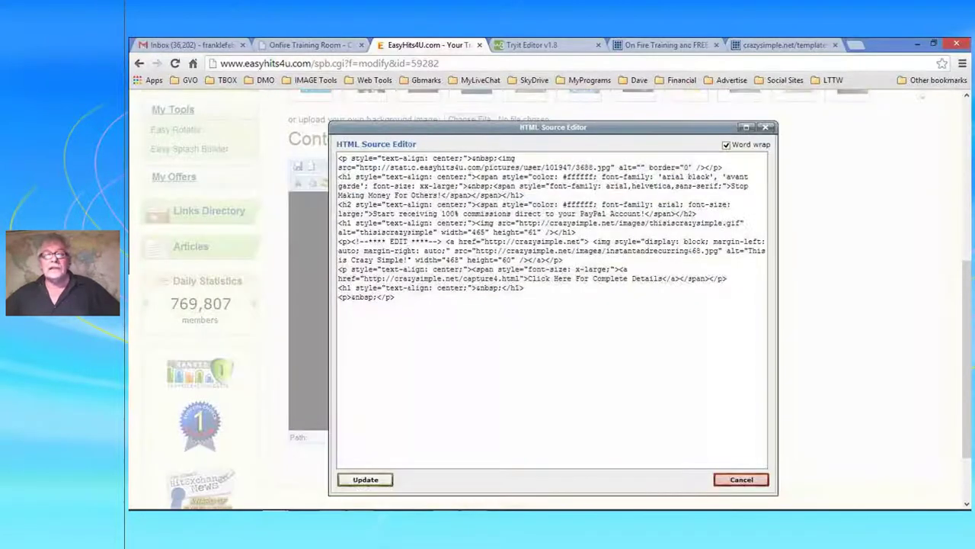
drag(446, 278, 395, 297)
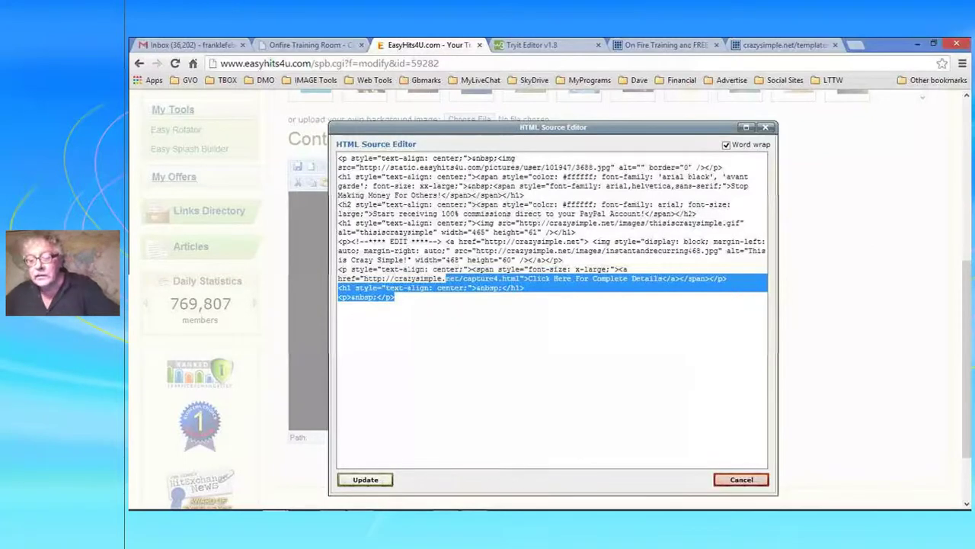
key(ctrl+a)
key(Delete)
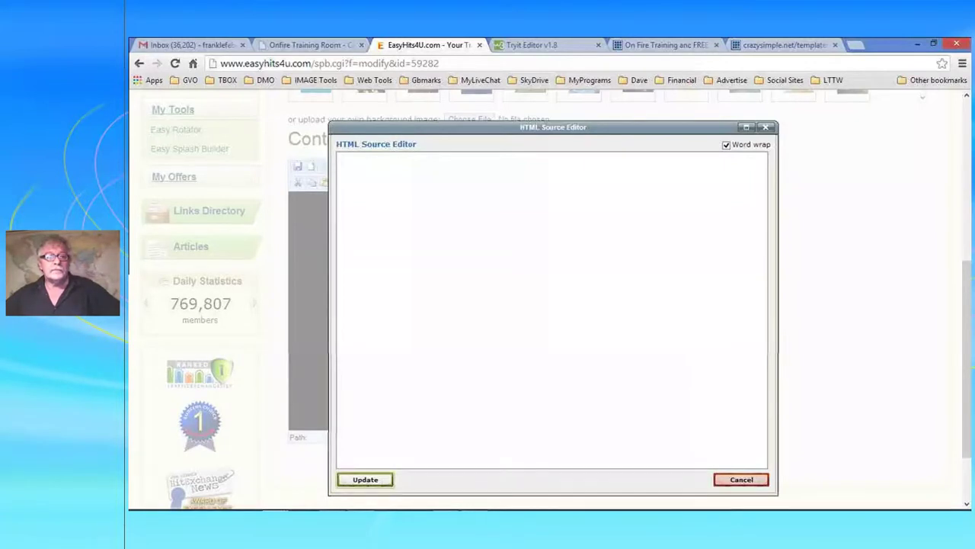
click(365, 479)
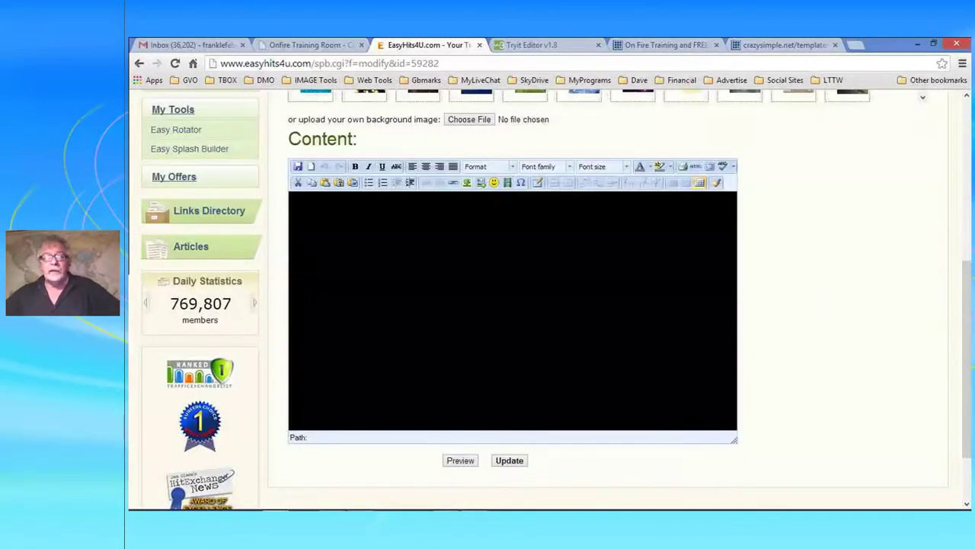
scroll(549, 305, up, 3)
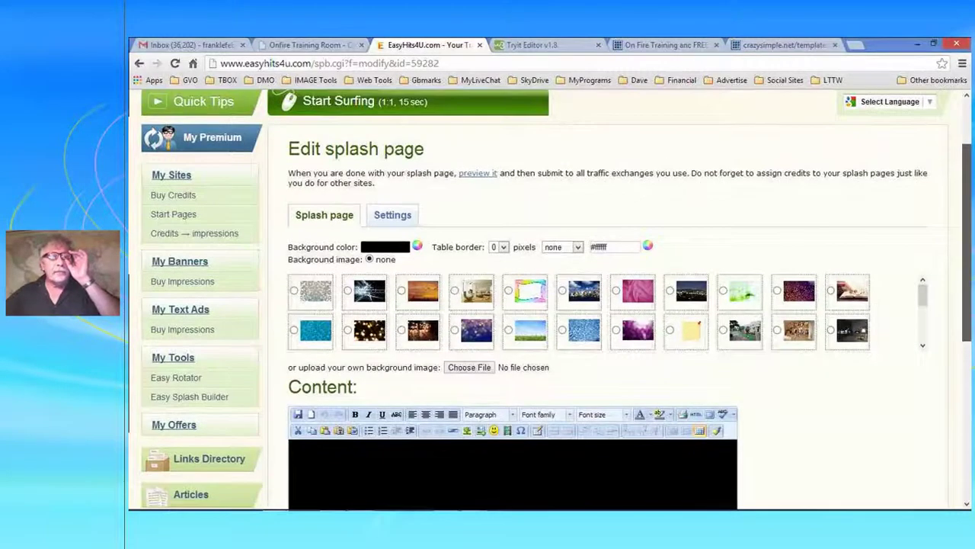
Return to the splash pages list and delete the test splash page, confirming with OK
drag(967, 242, 967, 256)
click(392, 186)
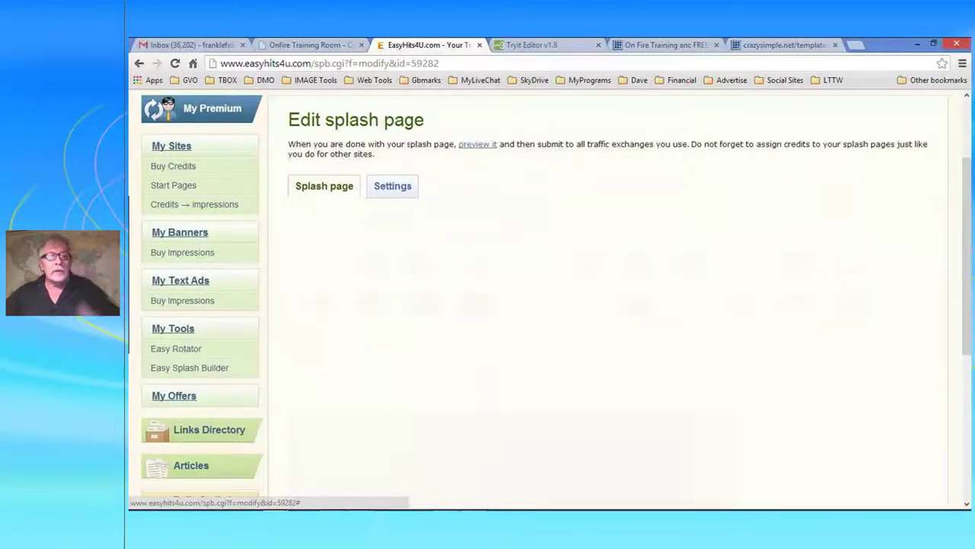
click(324, 186)
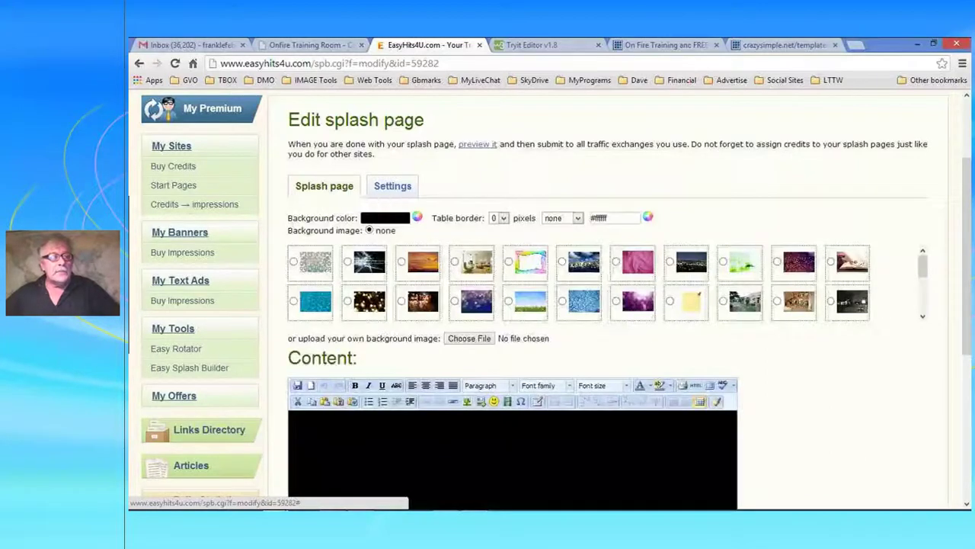
click(139, 64)
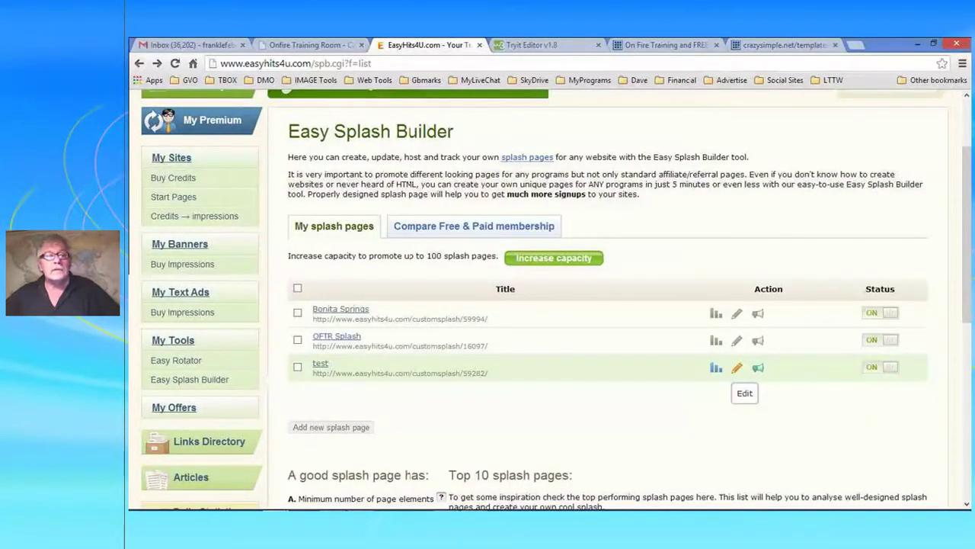
click(297, 367)
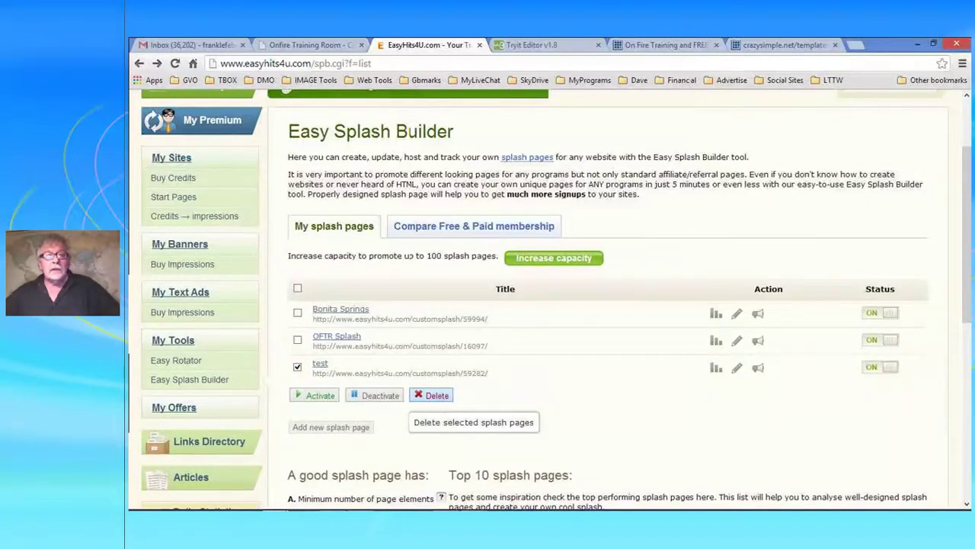
click(436, 395)
key(Return)
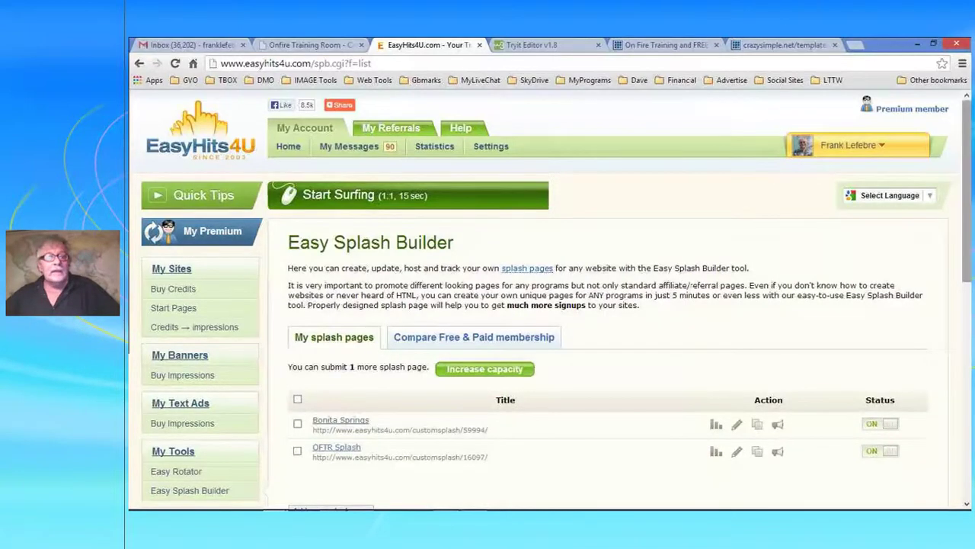
Add a splash page titled 'test' with the custom header and AddThis sharing tool turned off
scroll(549, 304, down, 3)
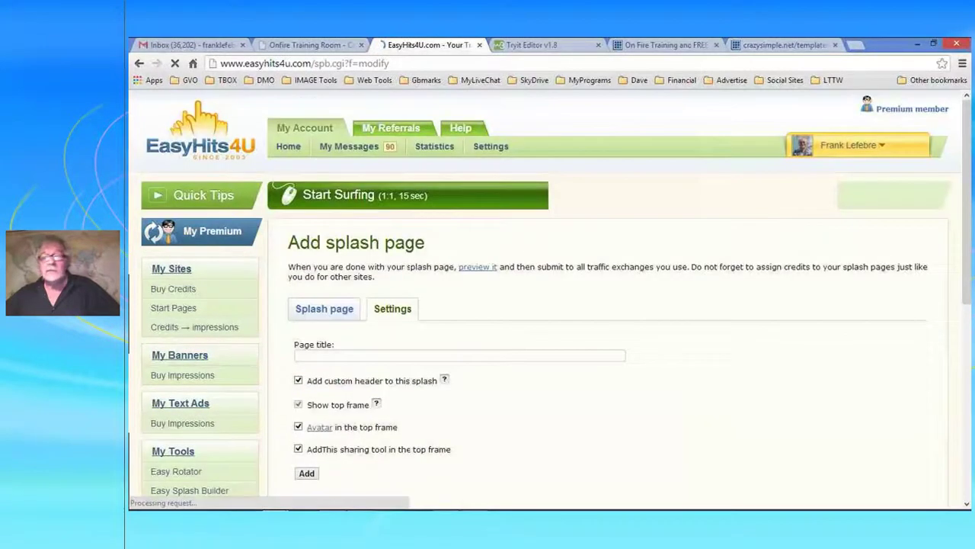
scroll(548, 305, down, 4)
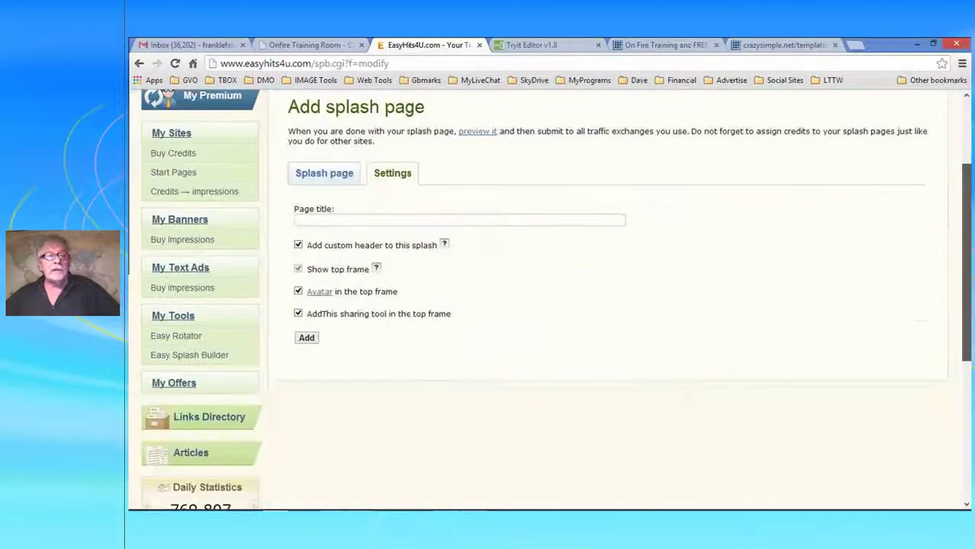
text(test)
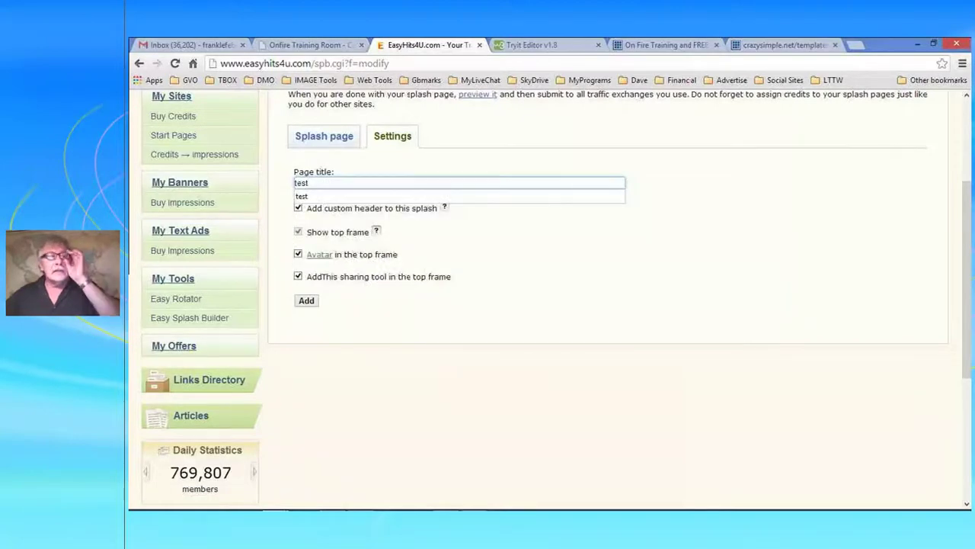
key(Down)
key(Up)
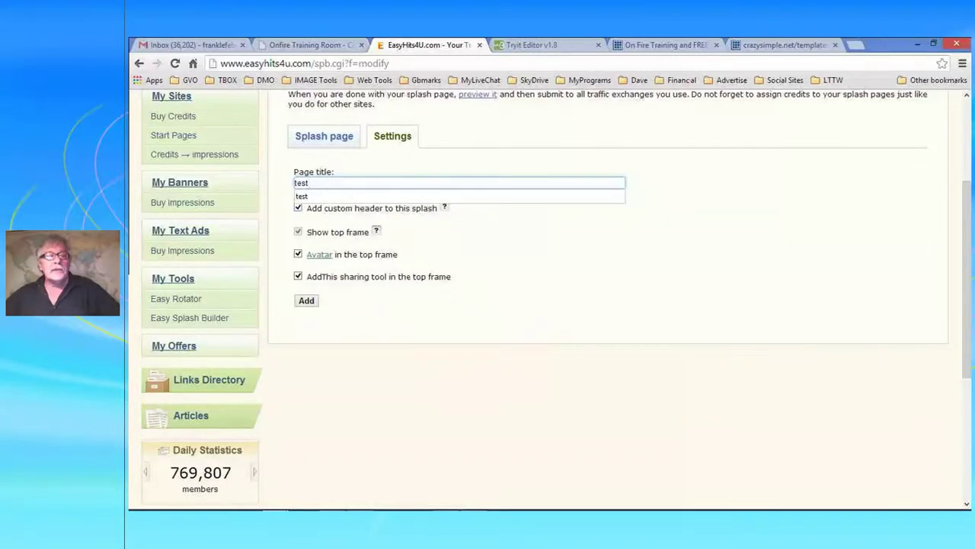
click(298, 207)
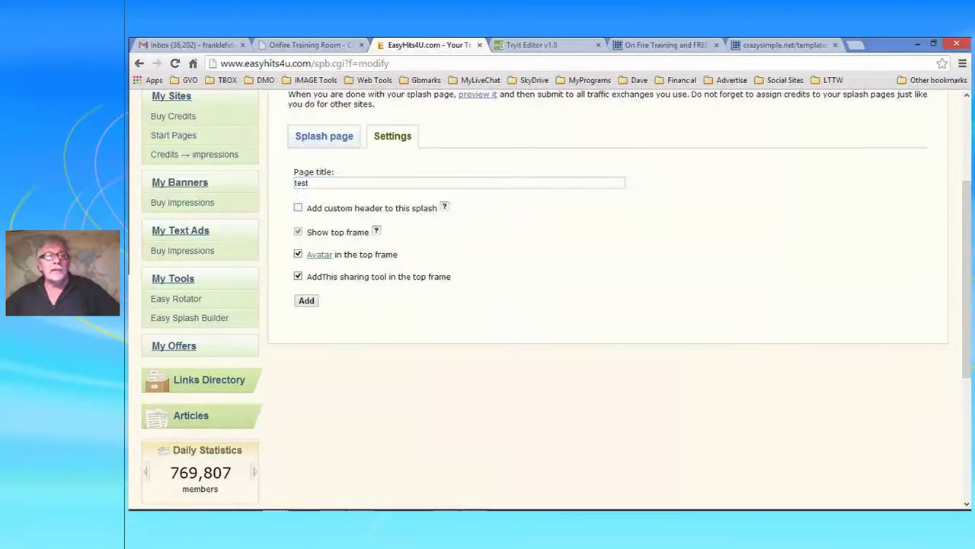
click(298, 275)
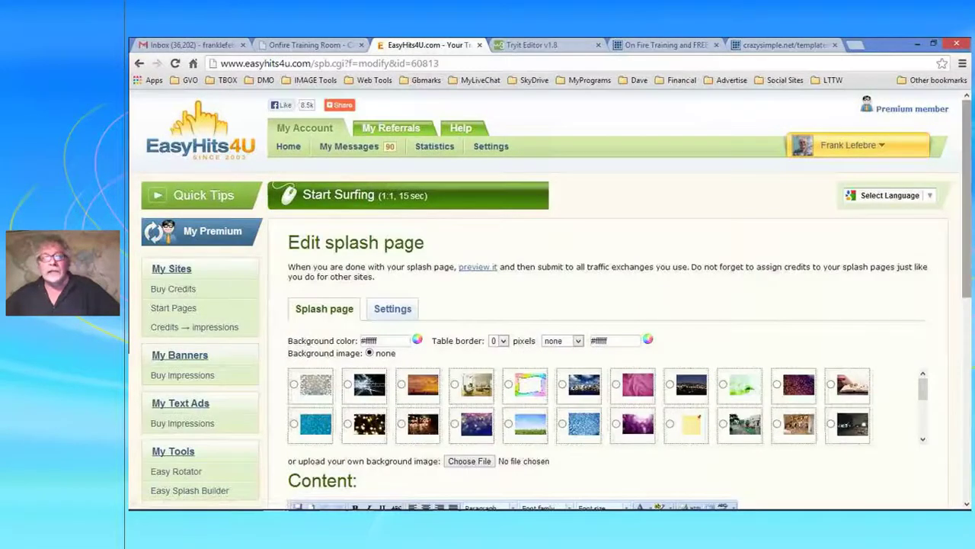
Scroll through the test splash page's edit form, then switch over to the Tryit Editor
scroll(548, 304, down, 3)
scroll(549, 304, down, 2)
scroll(549, 305, up, 1)
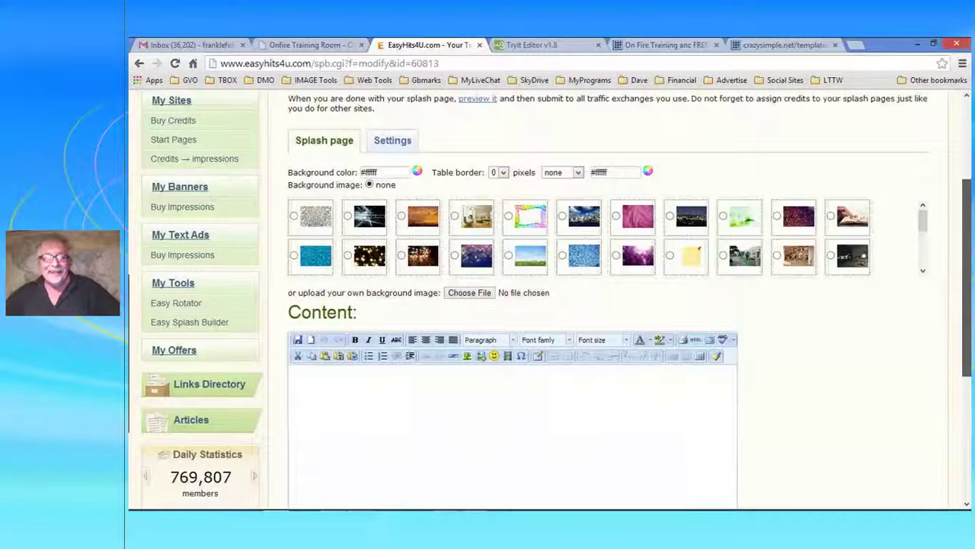
scroll(549, 305, up, 1)
scroll(548, 305, down, 1)
scroll(548, 305, up, 1)
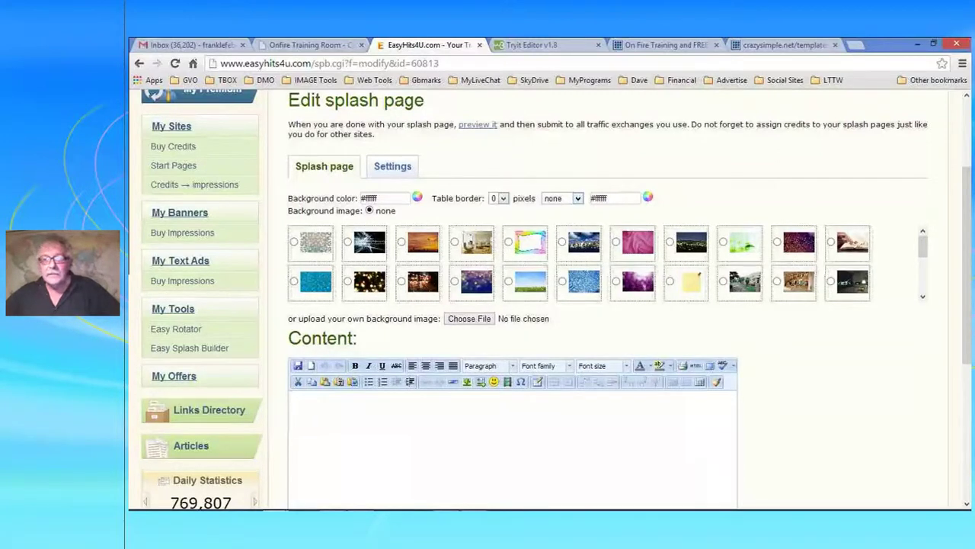
scroll(533, 305, down, 3)
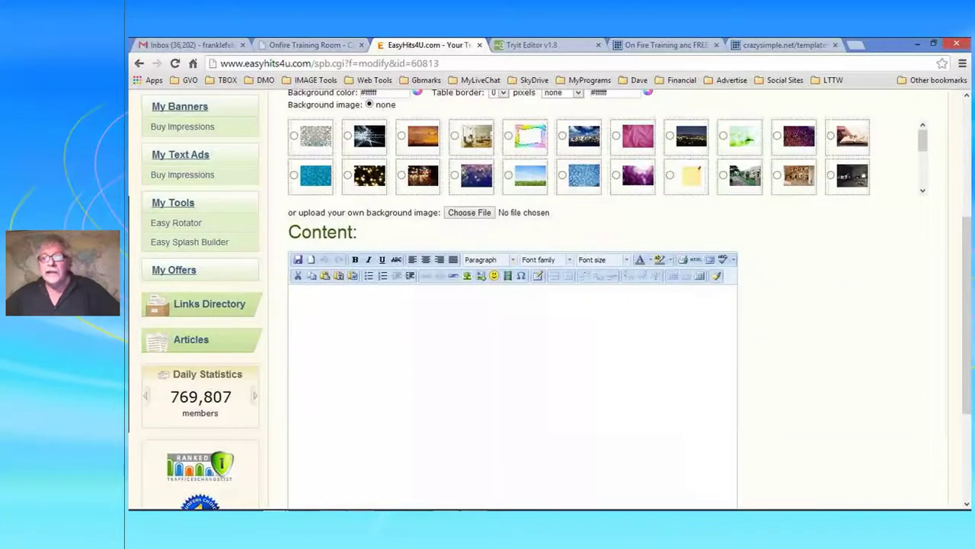
scroll(534, 305, down, 1)
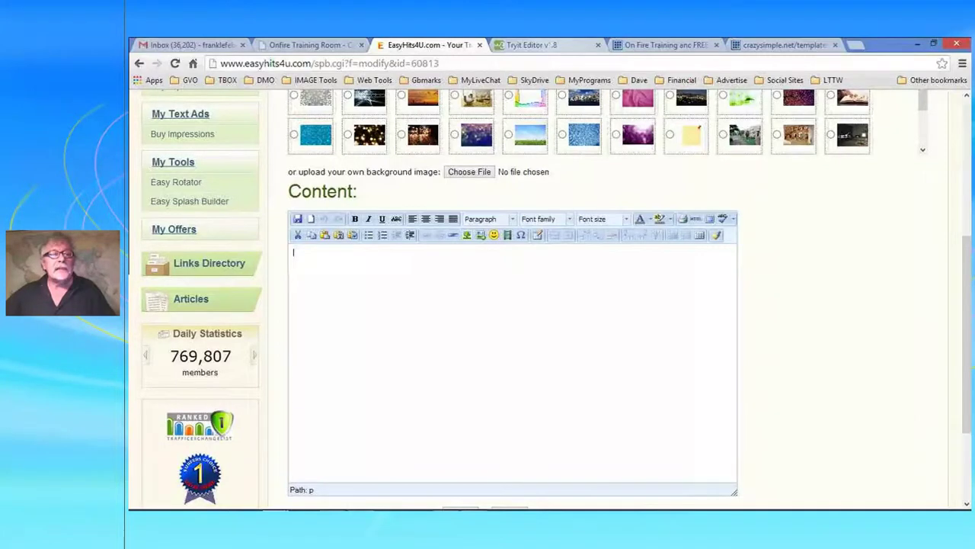
key(ctrl+Tab)
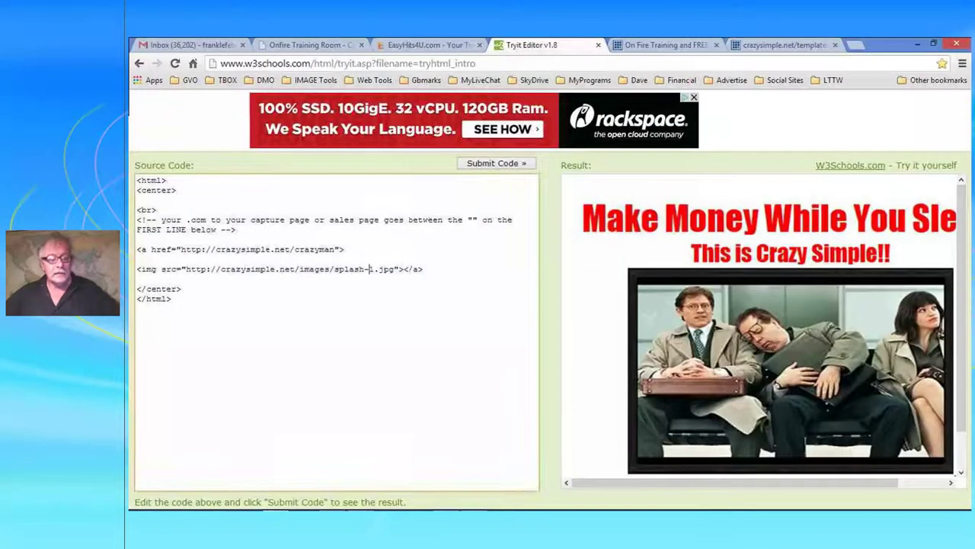
Change the image to splash-6.jpg, preview the easy paypal cash banner, and copy the code
double_click(370, 269)
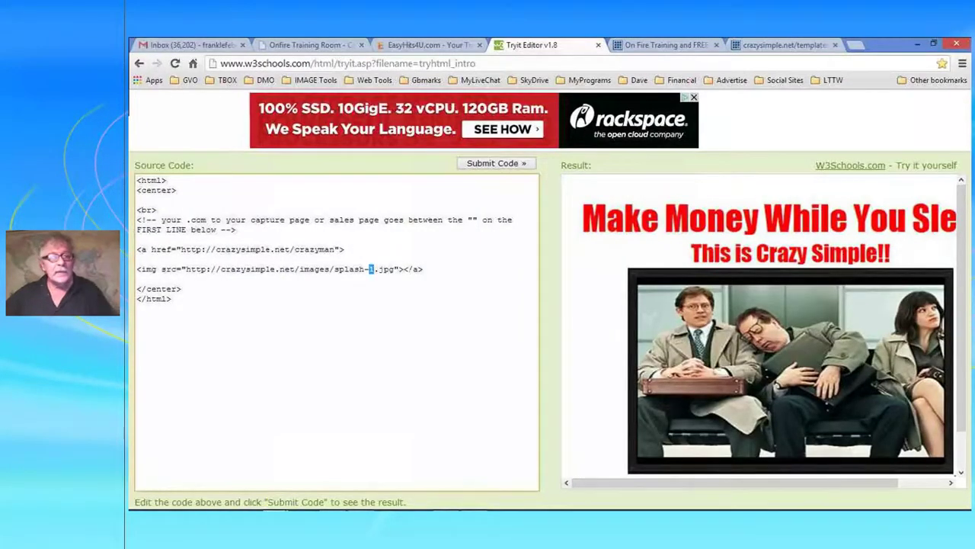
text(6)
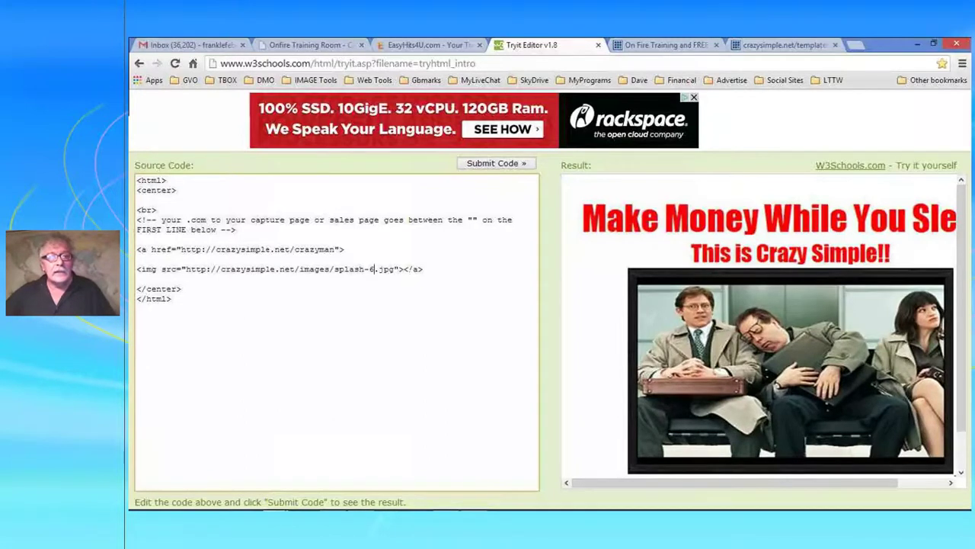
click(496, 163)
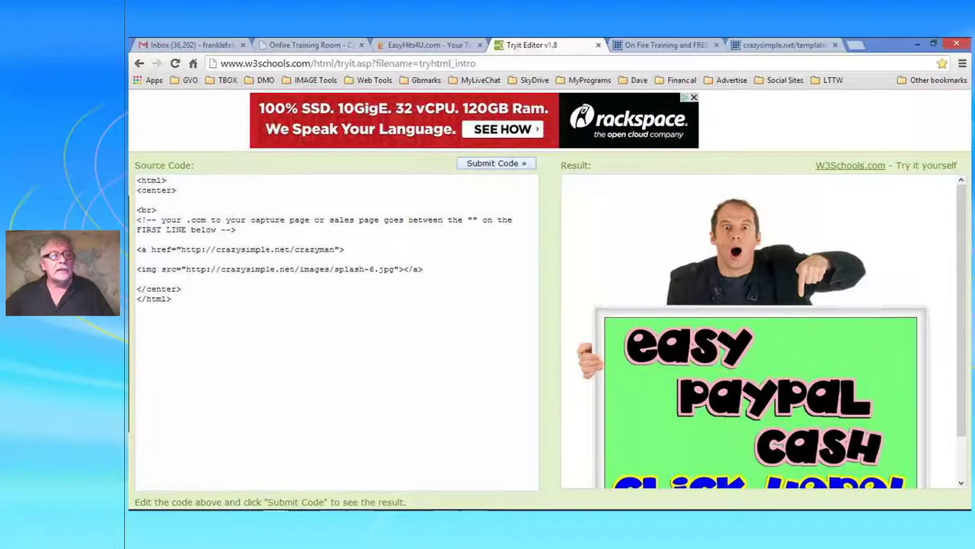
drag(157, 269, 305, 320)
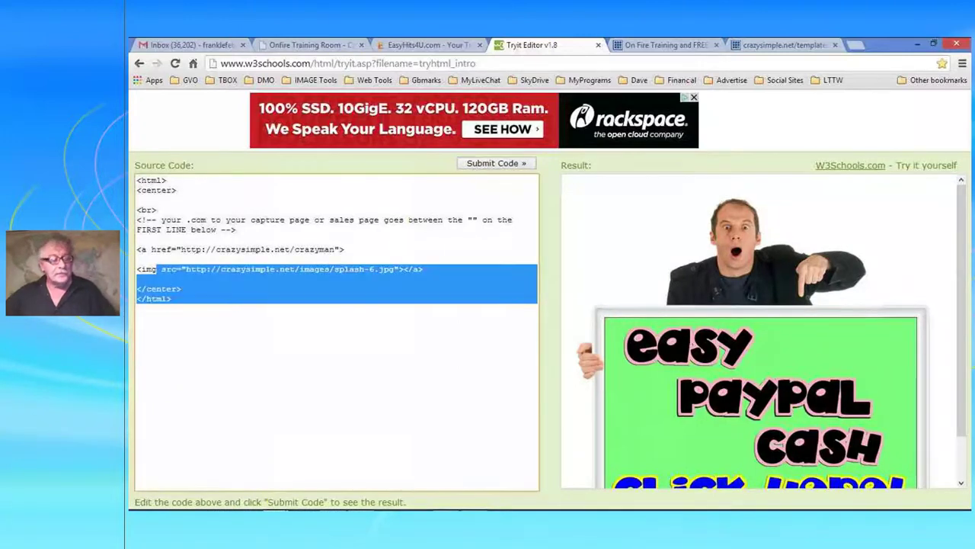
key(ctrl+a)
key(ctrl+c)
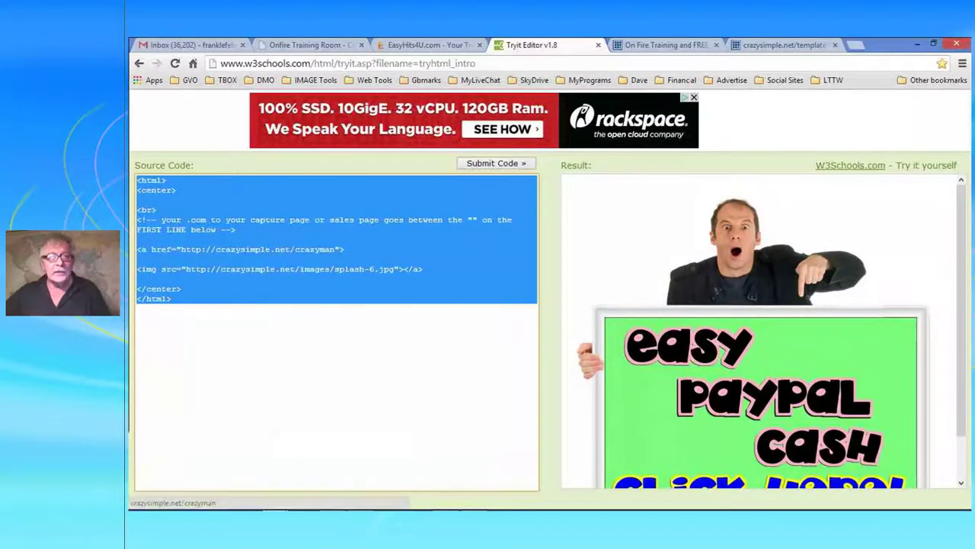
key(ctrl+shift+Tab)
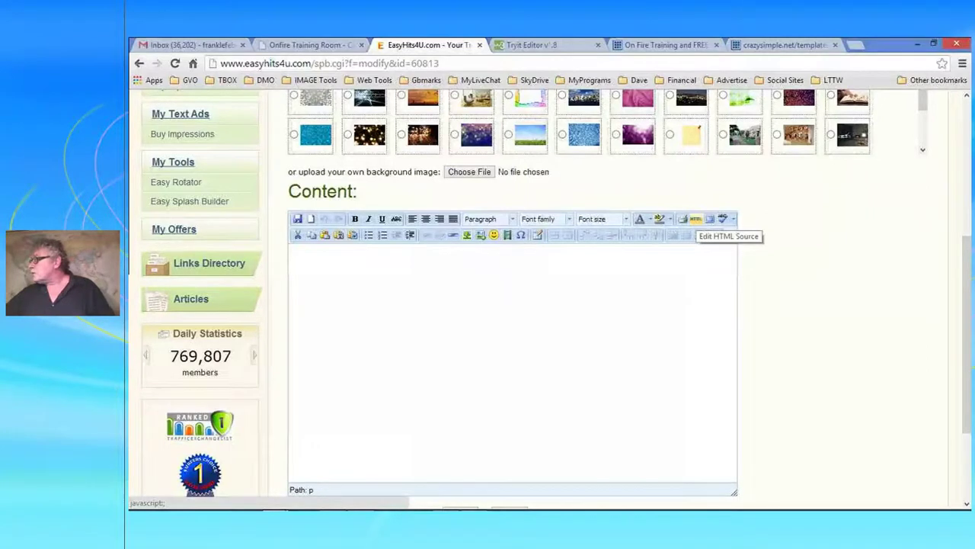
Paste the copied splash-6.jpg code into the Content's HTML source
click(696, 219)
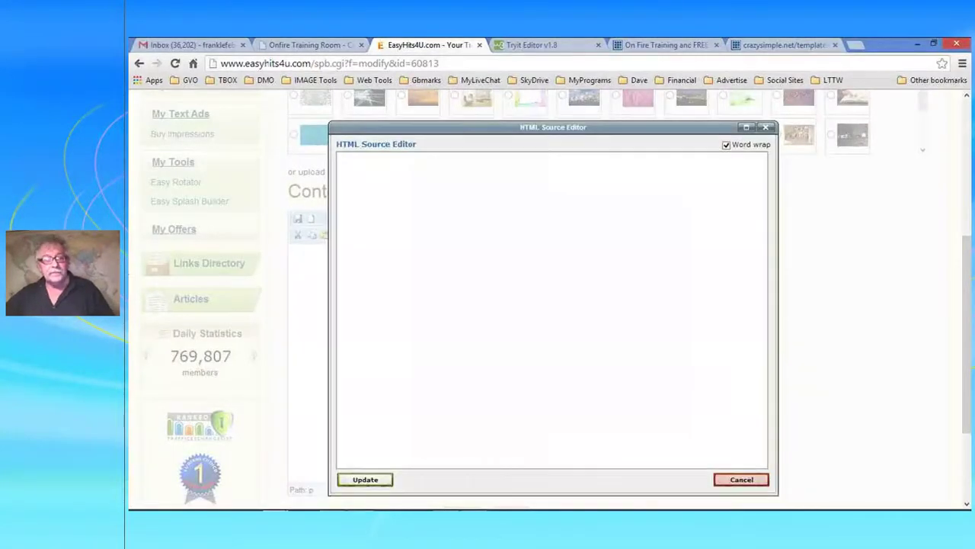
key(ctrl+v)
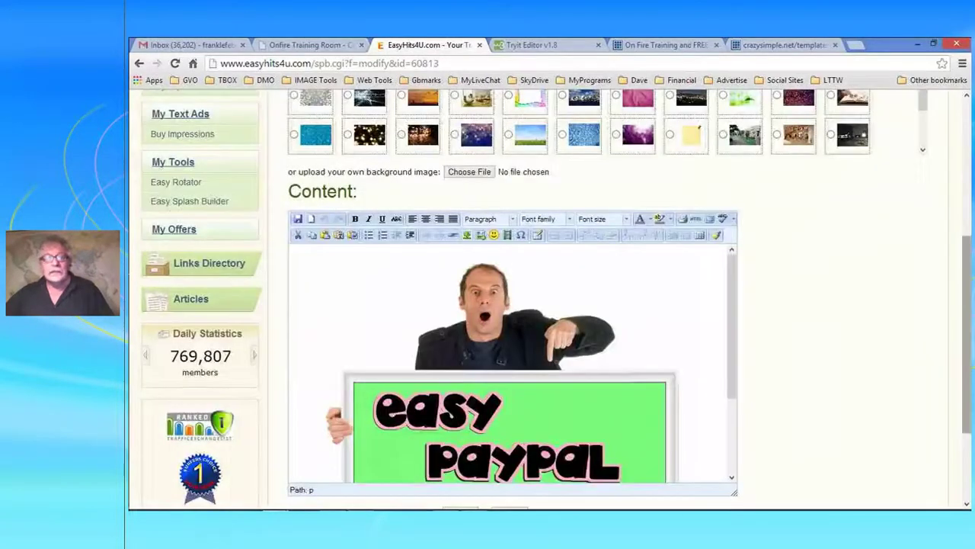
scroll(534, 304, down, 3)
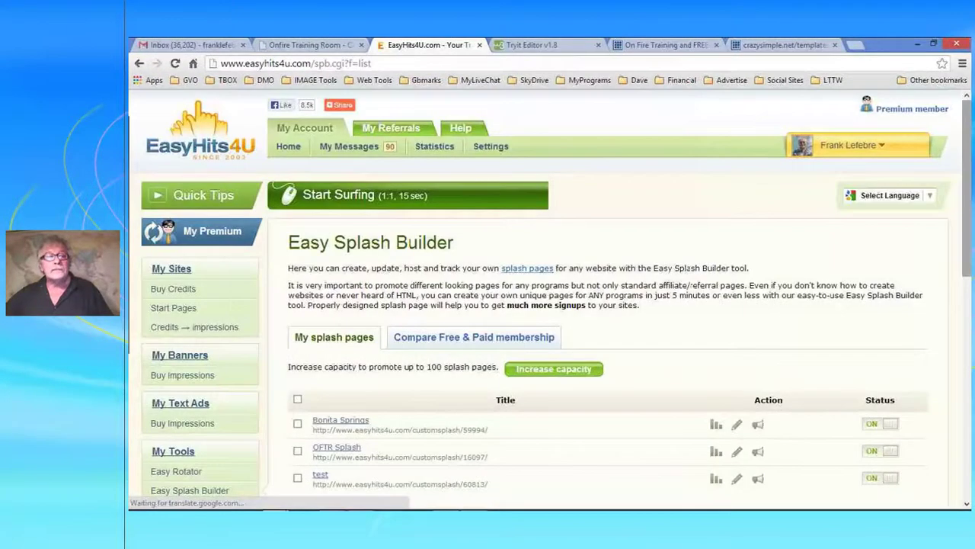
View the test splash page live in a new tab and copy its web address
click(320, 474)
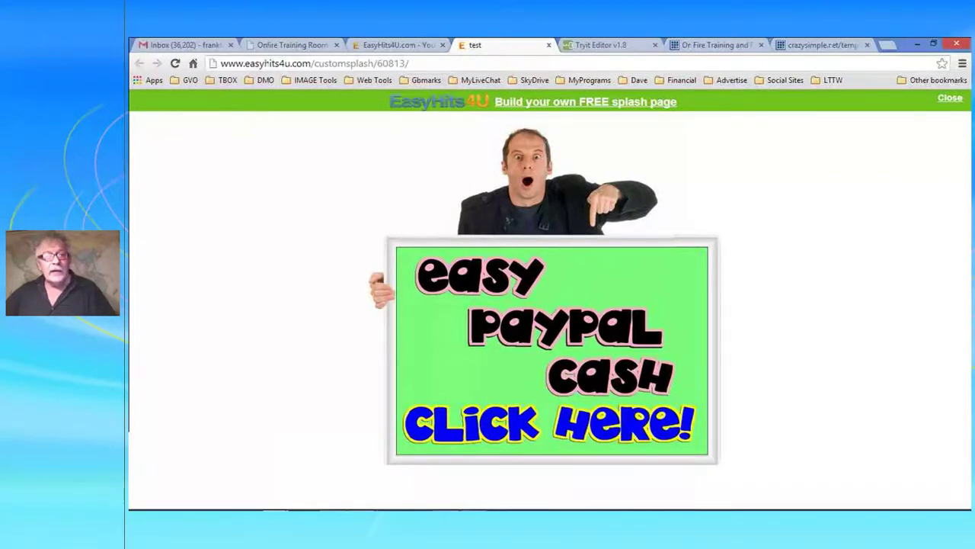
click(314, 63)
key(ctrl+c)
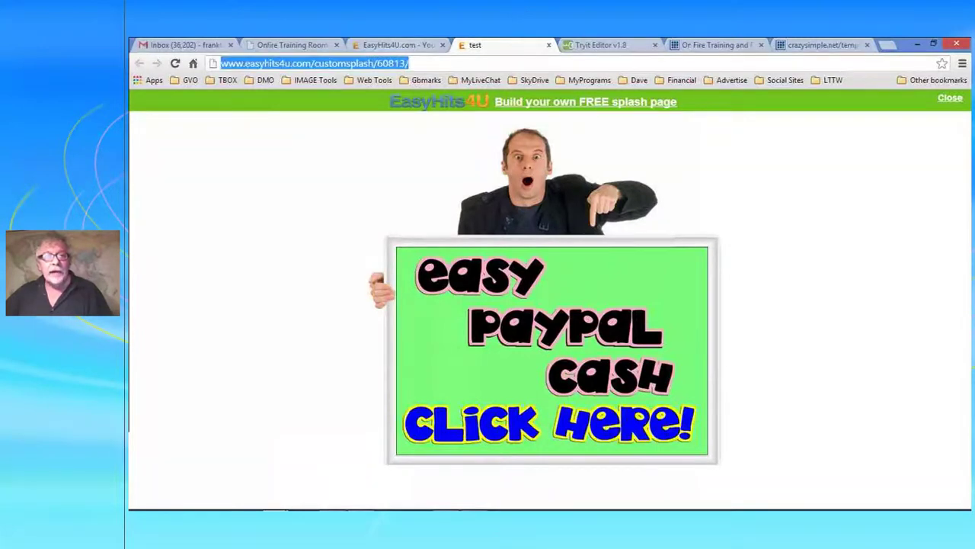
key(ctrl+shift+Tab)
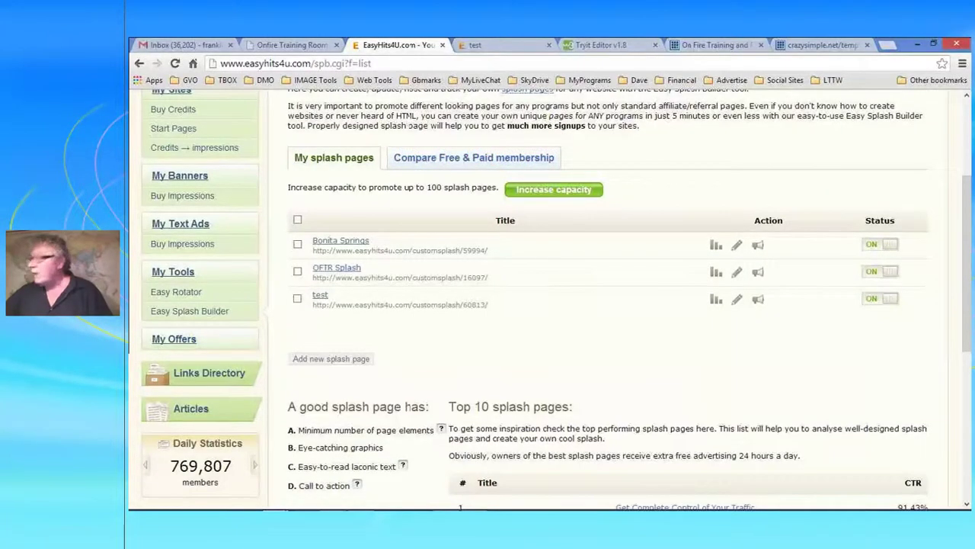
Load the copied splash page address in a new tab and test where its banner links
key(ctrl+t)
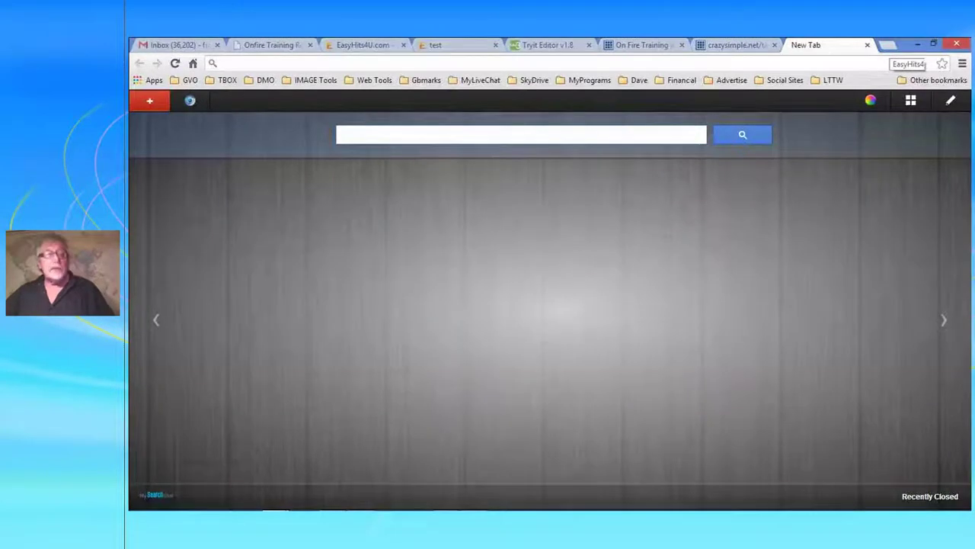
key(ctrl+v)
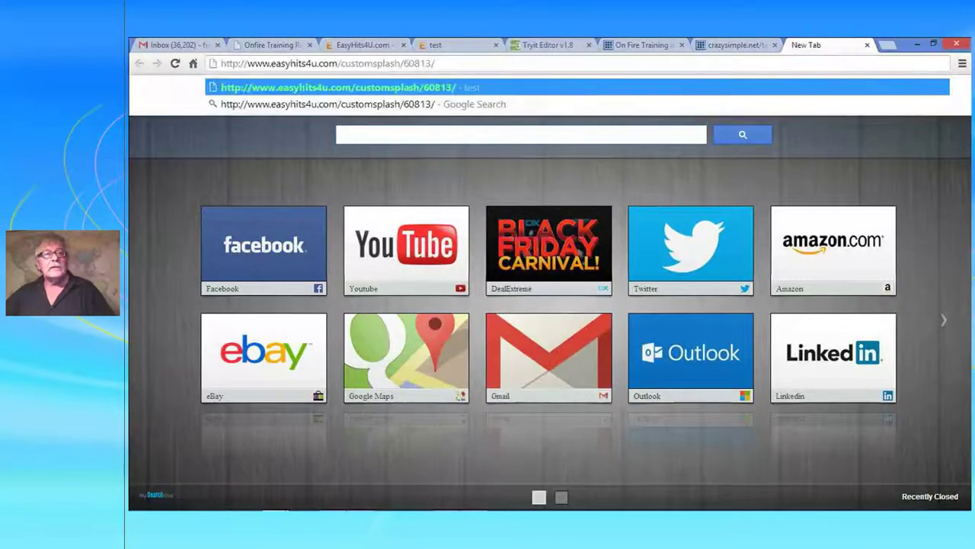
key(Return)
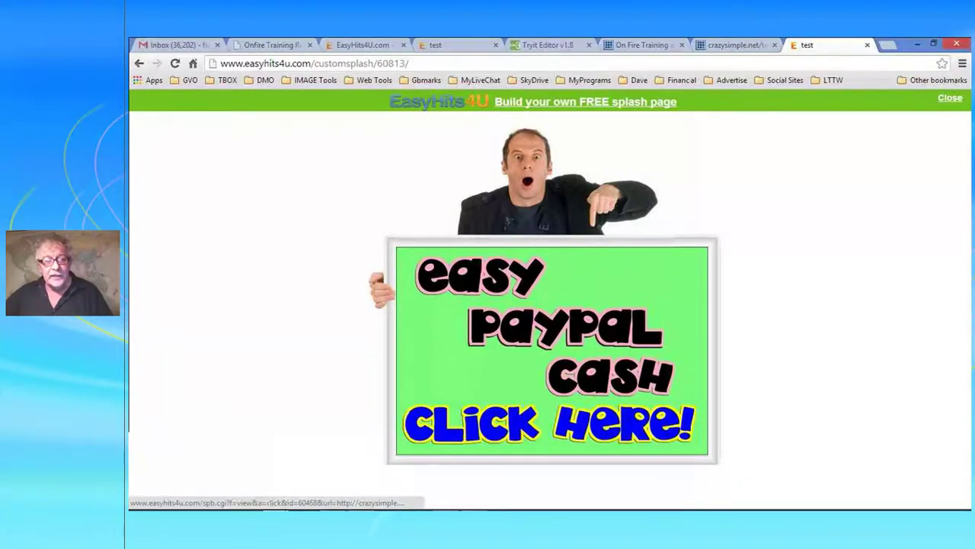
click(552, 422)
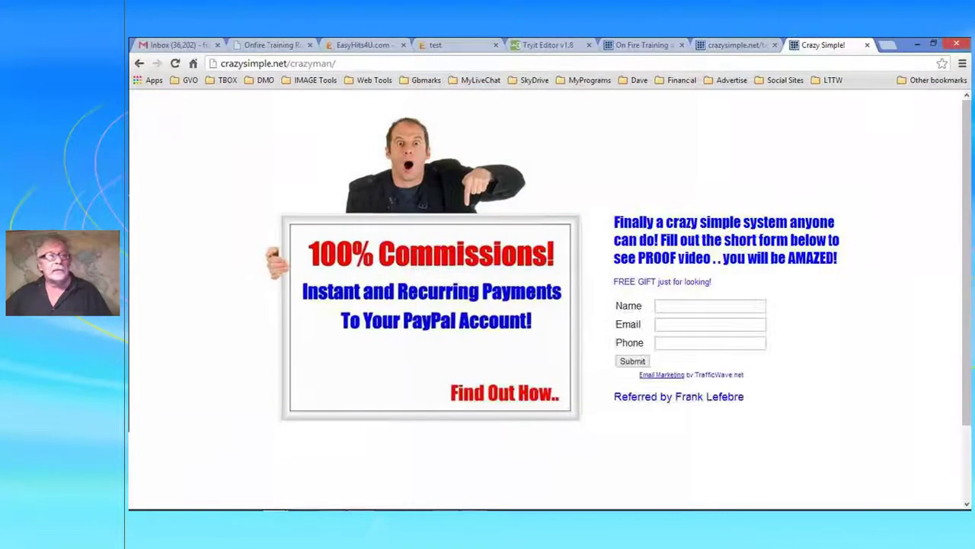
key(alt+Left)
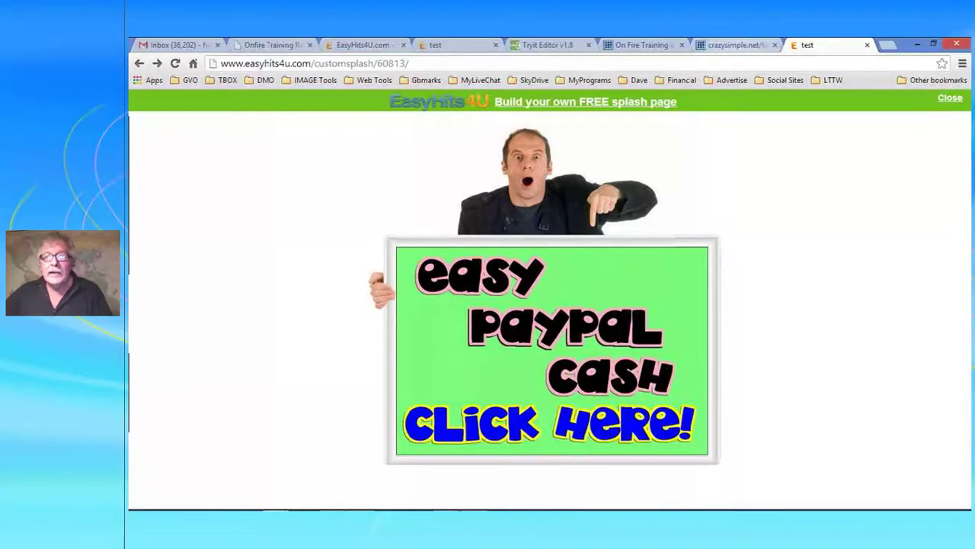
Return to the EasyHits4U list of splash pages and scroll through it
click(736, 45)
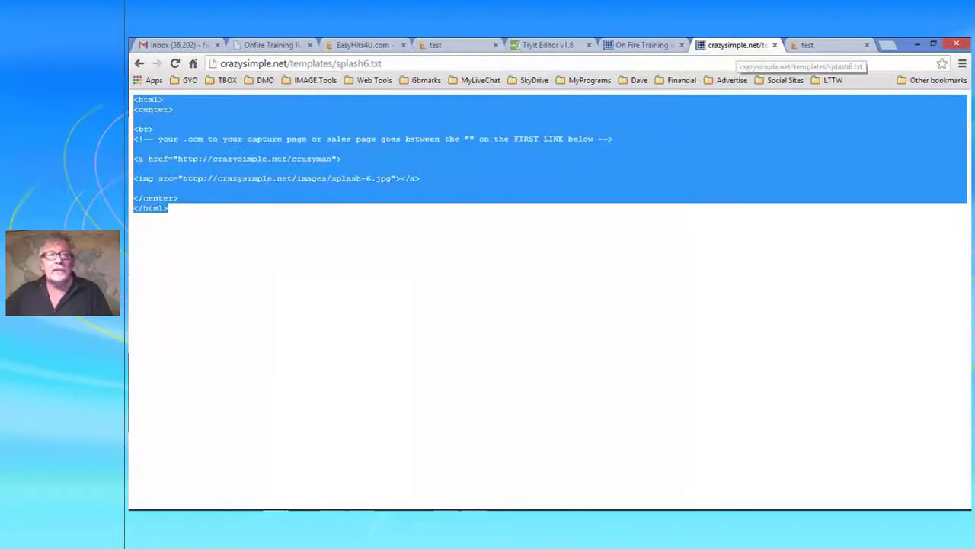
key(ctrl+Tab)
key(ctrl+3)
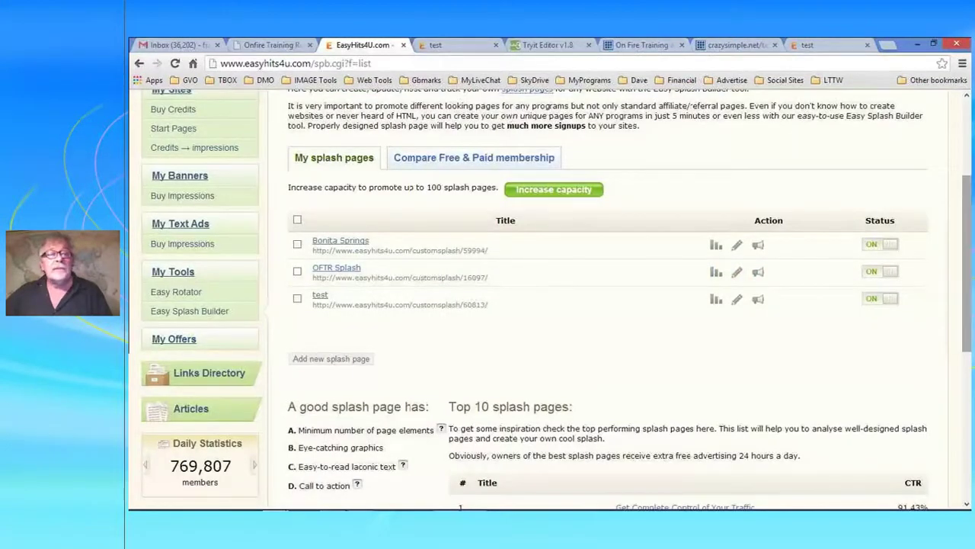
scroll(548, 297, down, 1)
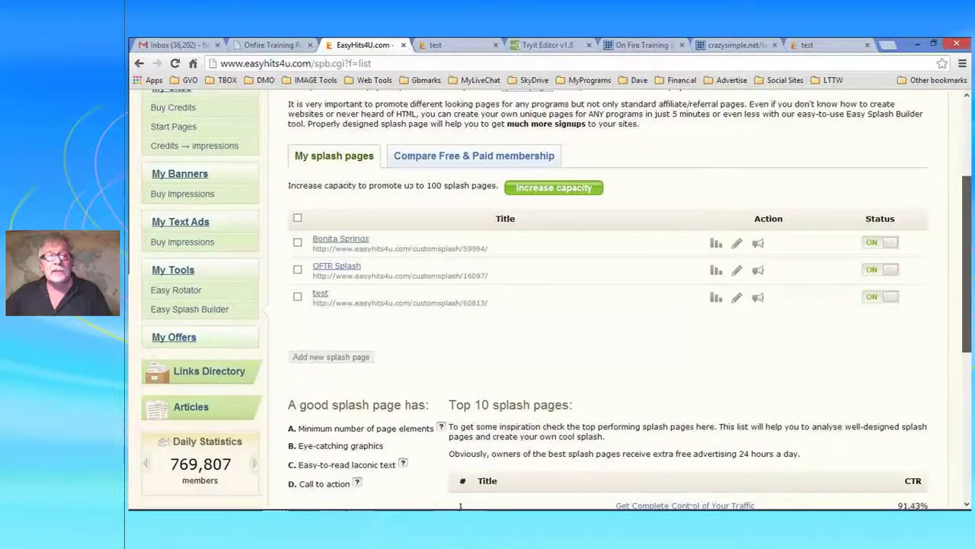
scroll(549, 297, up, 2)
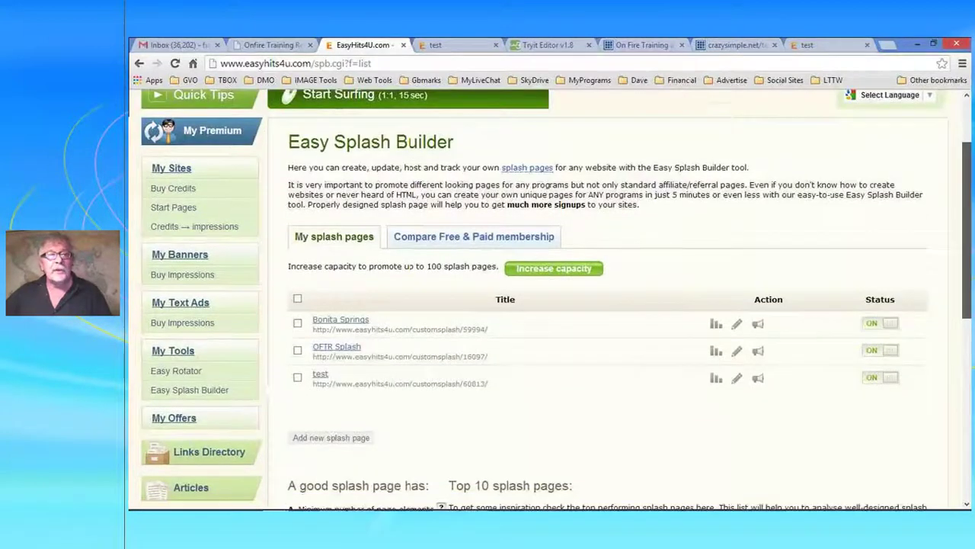
scroll(549, 297, down, 1)
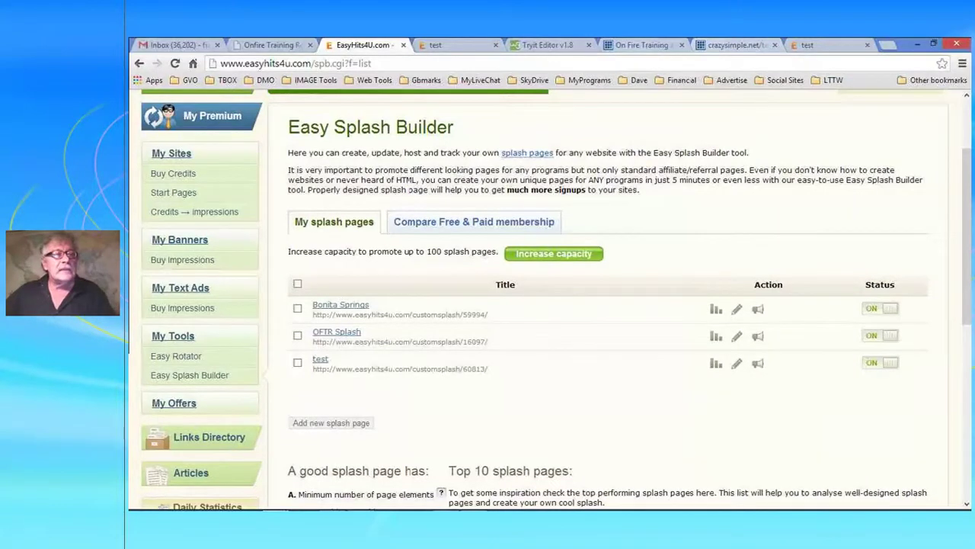
Open All4Webs - Free Web Pages from the Web Tools bookmark folder
click(310, 80)
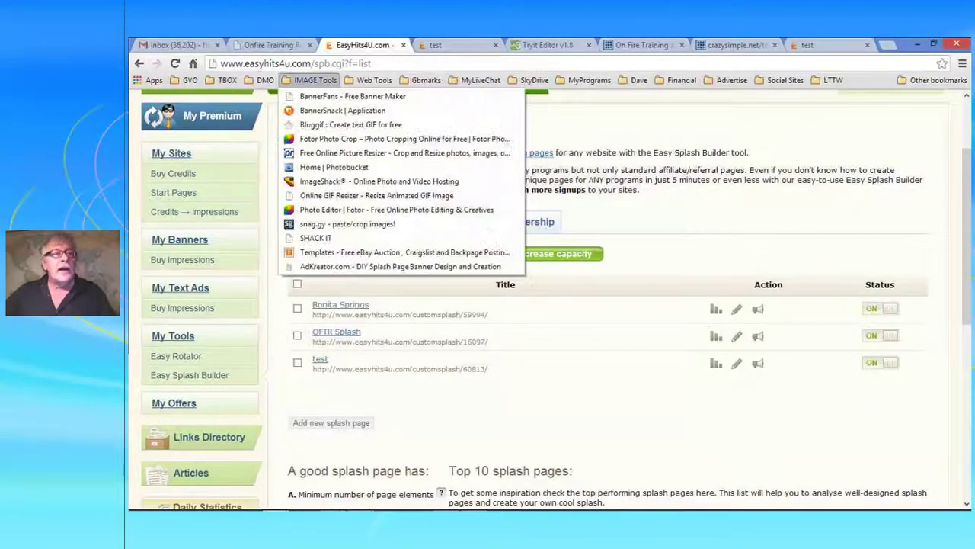
mouse_move(265, 80)
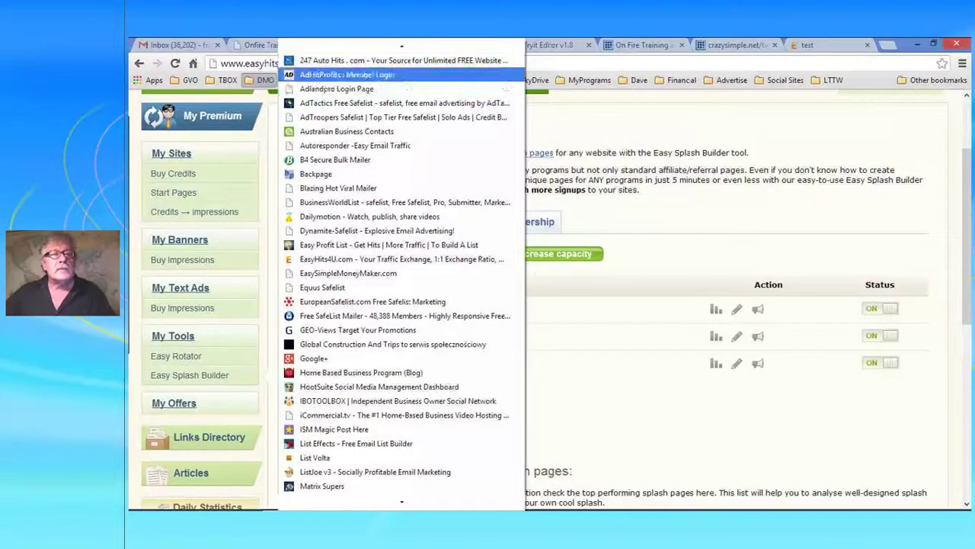
mouse_move(426, 80)
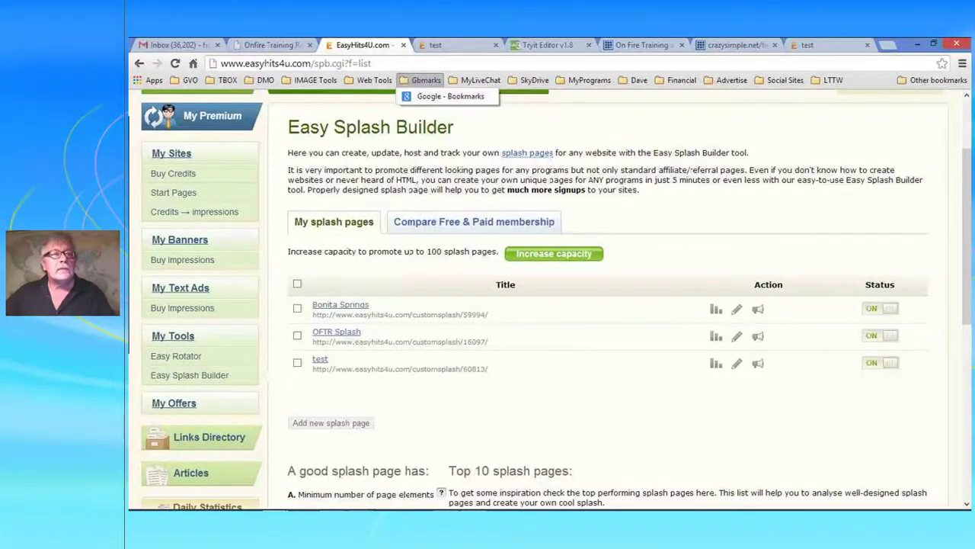
mouse_move(374, 80)
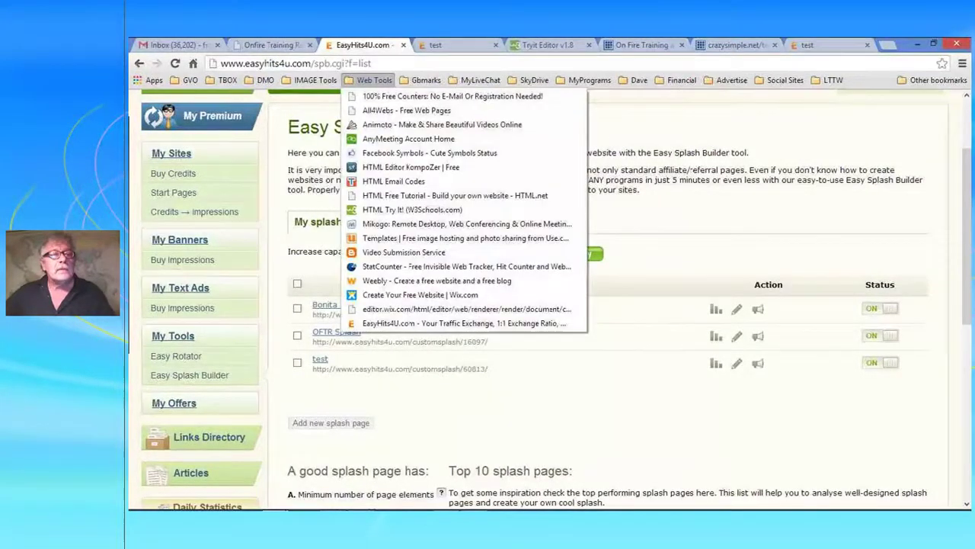
click(406, 111)
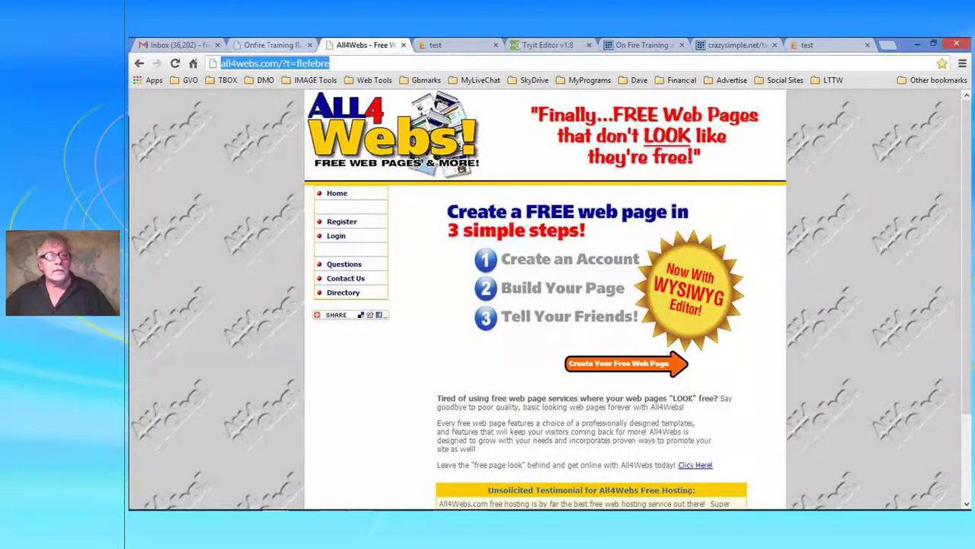
Post the All4Webs link in the Onfire Training Room chat, then return to the All4Webs tab
key(ctrl+shift+Tab)
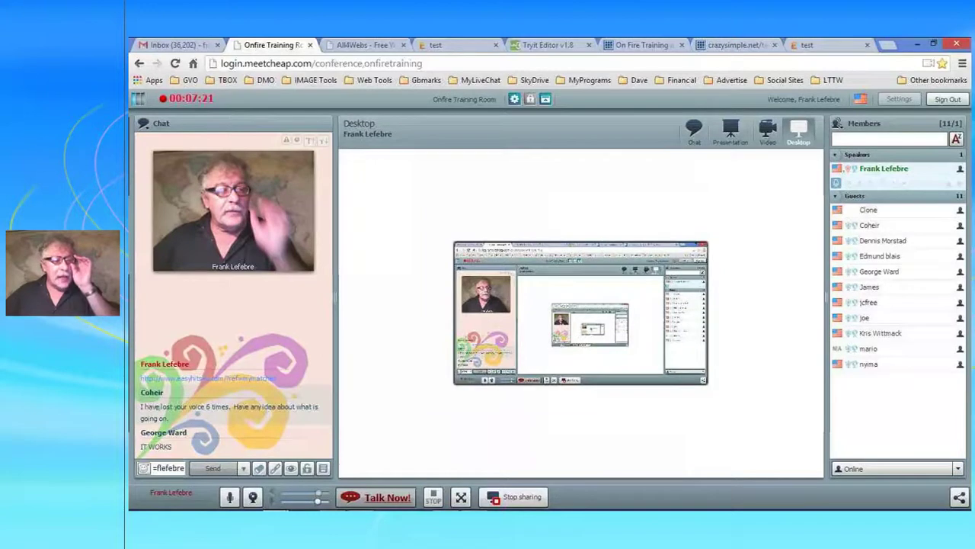
key(Return)
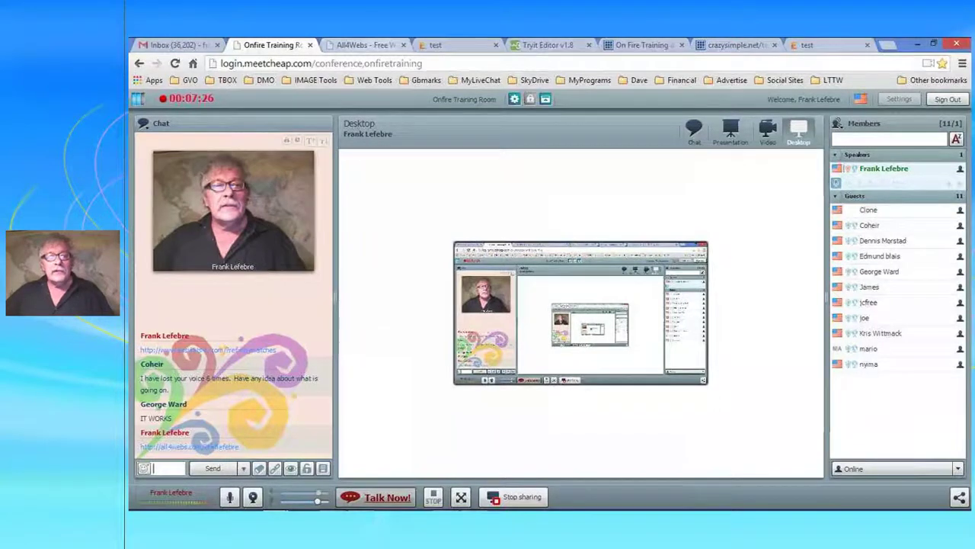
key(ctrl+Tab)
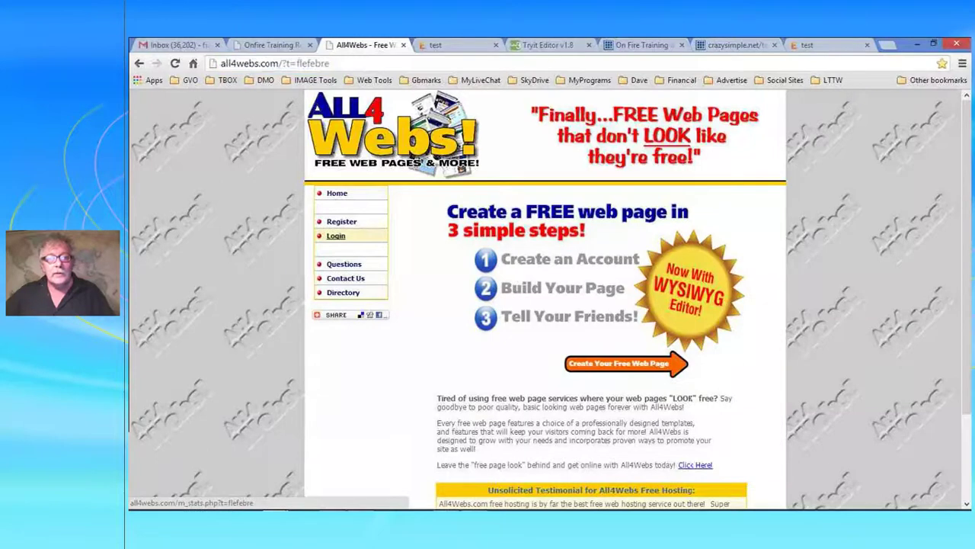
Log in to the All4Webs member area and preview the published homepage, then close the preview
click(336, 235)
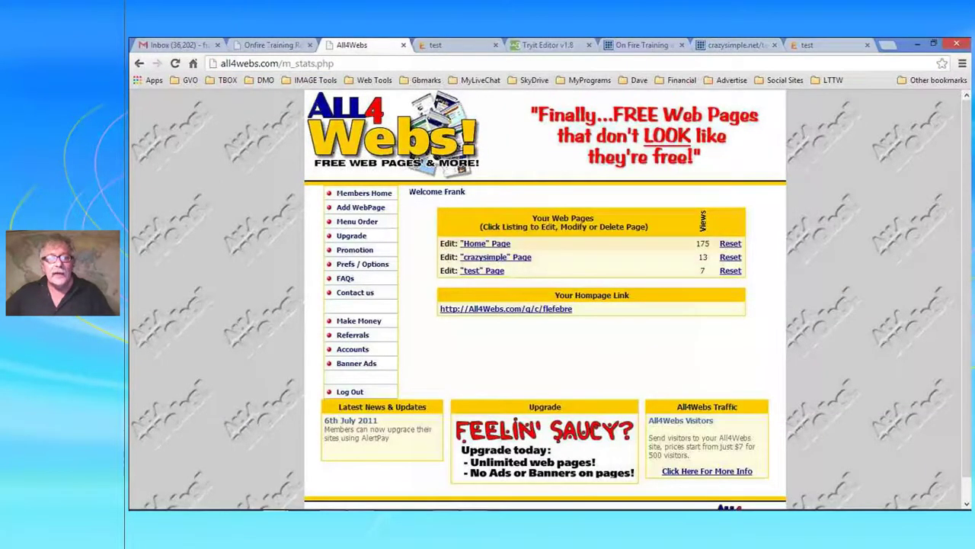
click(506, 308)
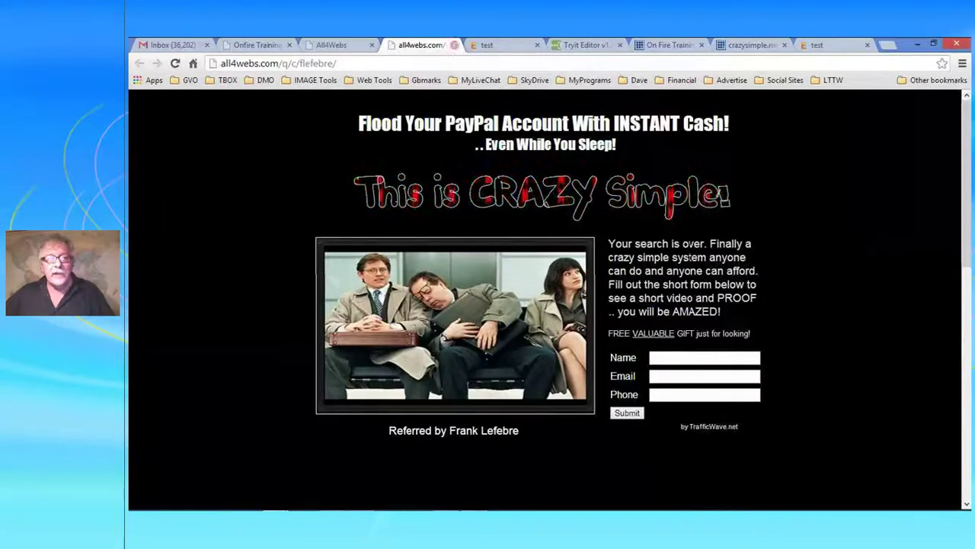
click(454, 45)
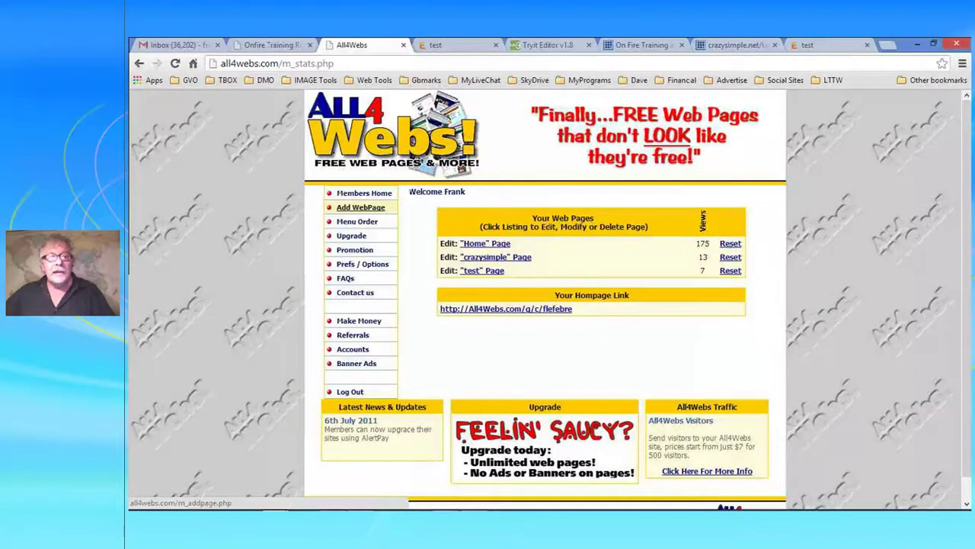
Start a new custom web page, back out to the members page, and move to the Tryit Editor
click(361, 207)
click(642, 256)
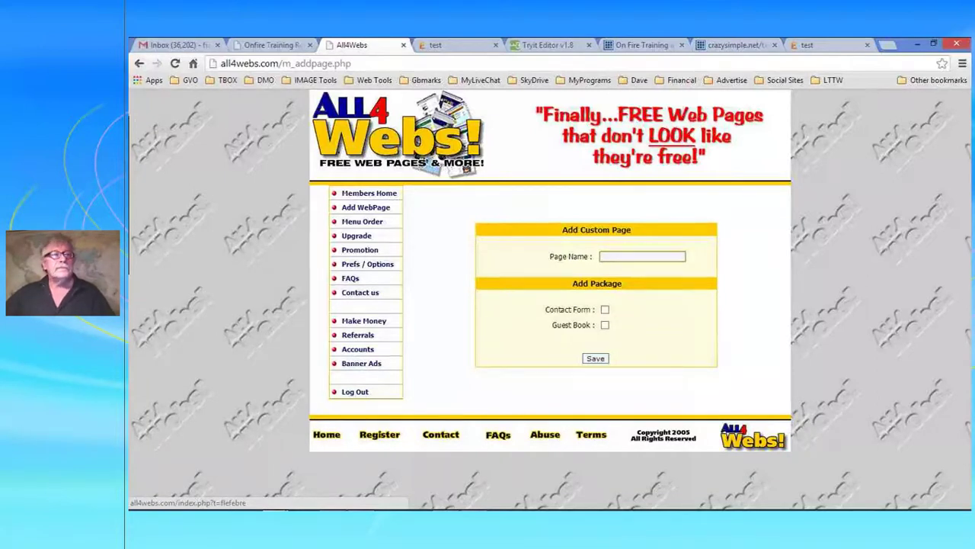
key(alt+Left)
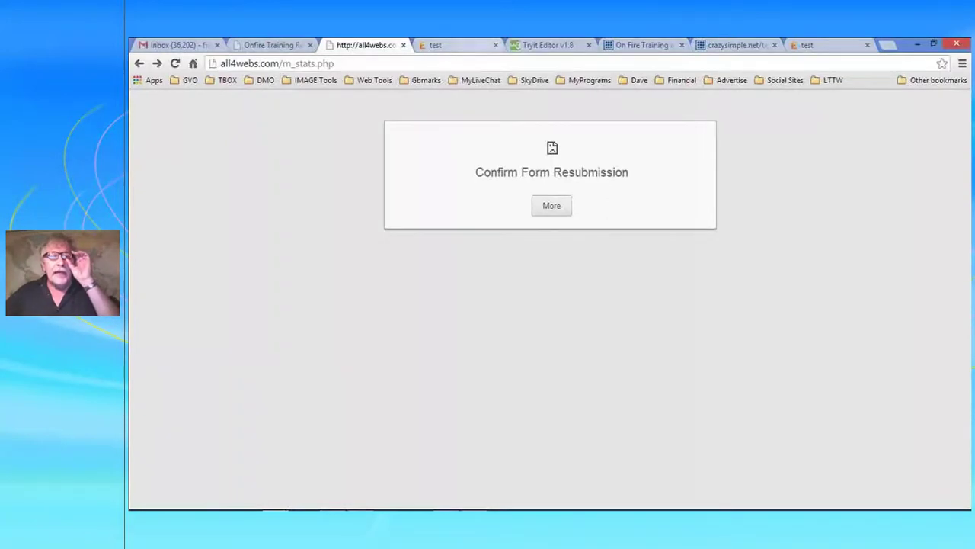
click(542, 45)
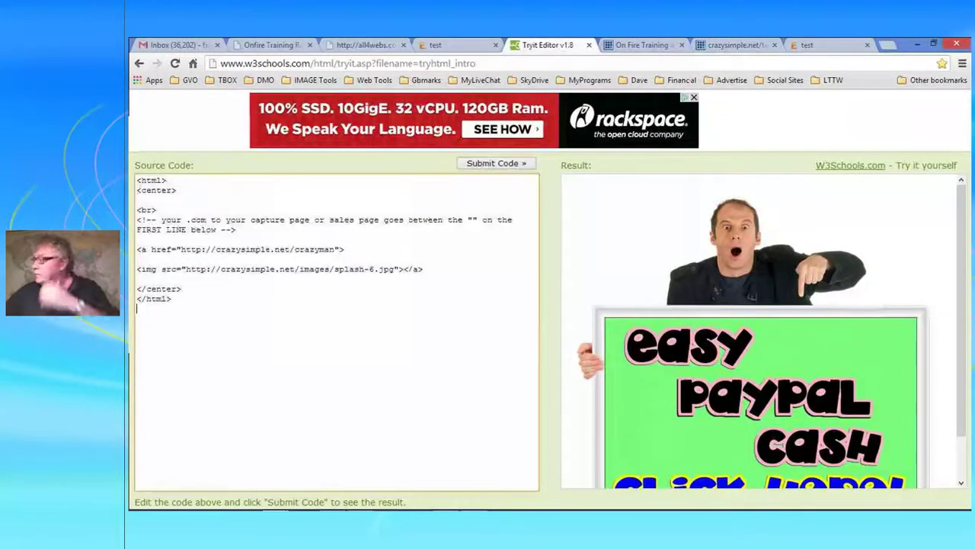
Select the splash image URL in the img tag, excluding the opening quote, then return to Onfire Training
click(137, 309)
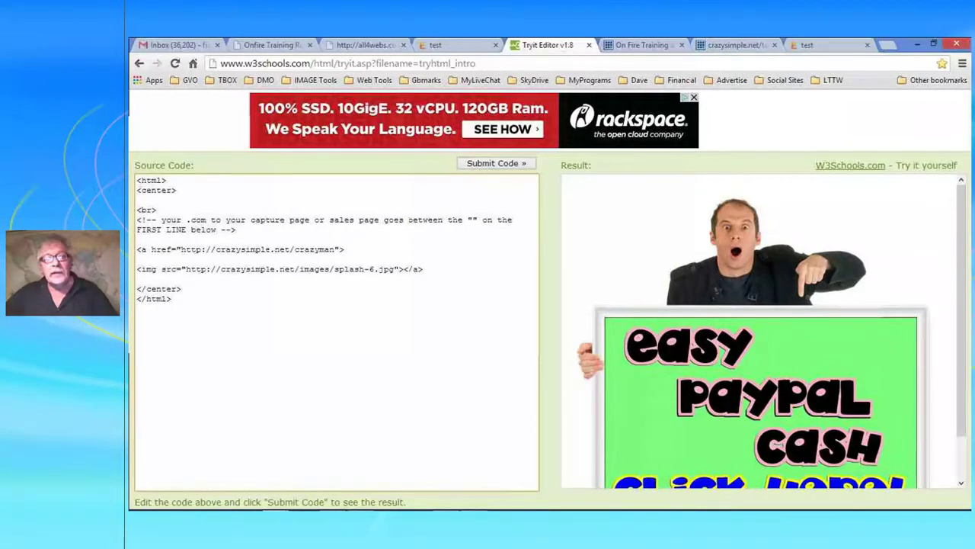
drag(396, 269, 180, 269)
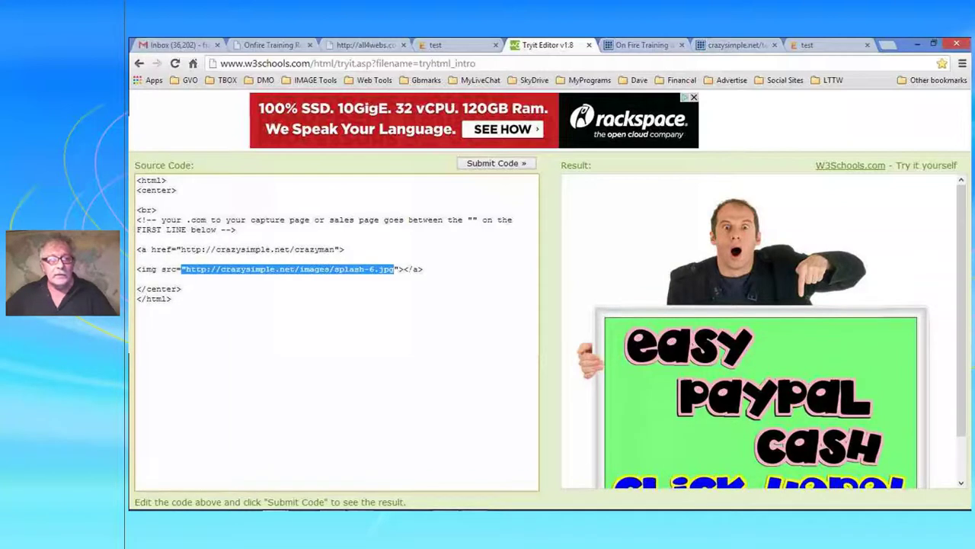
key(shift+Right)
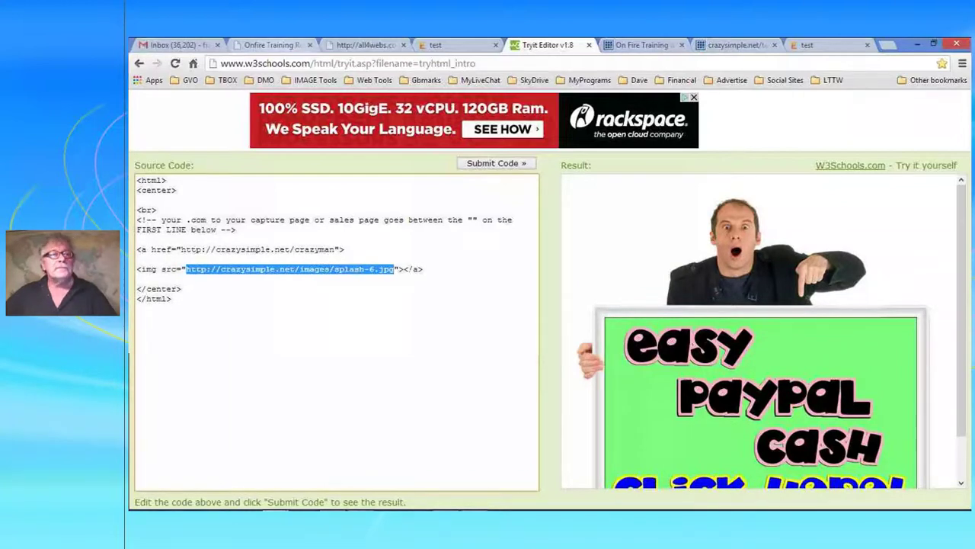
click(272, 45)
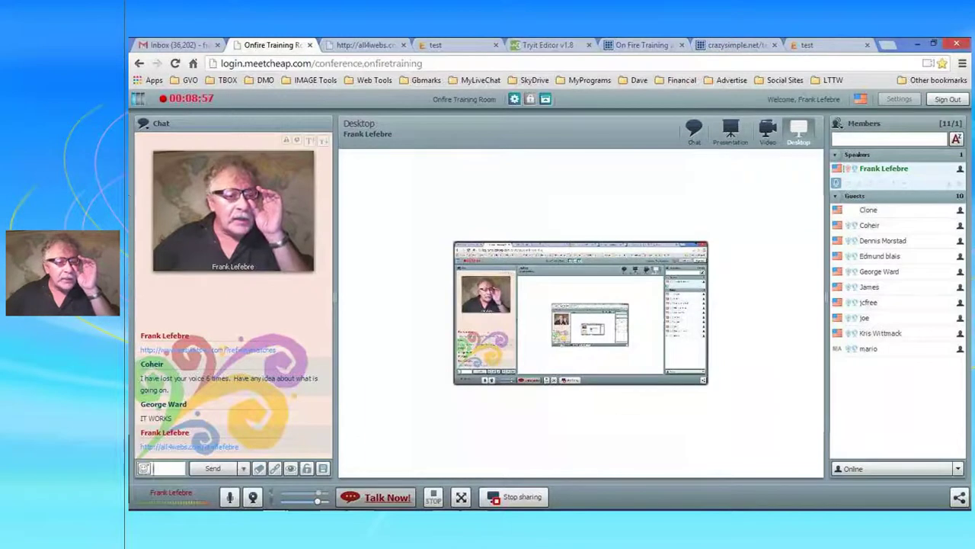
click(243, 468)
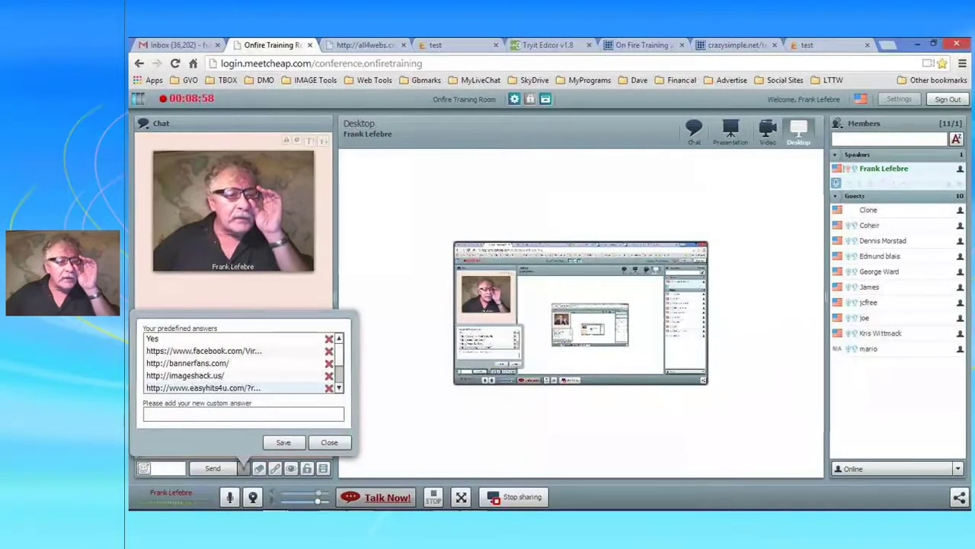
click(185, 375)
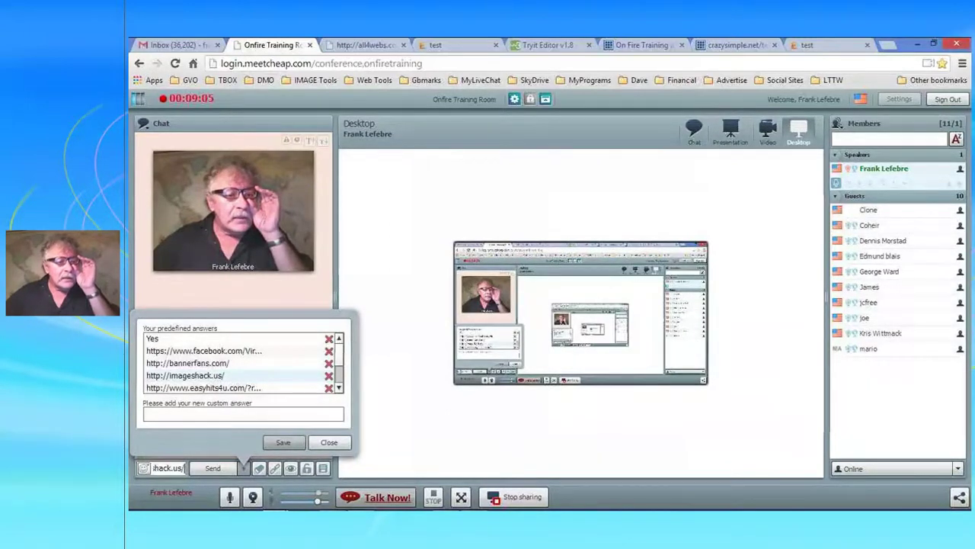
key(Return)
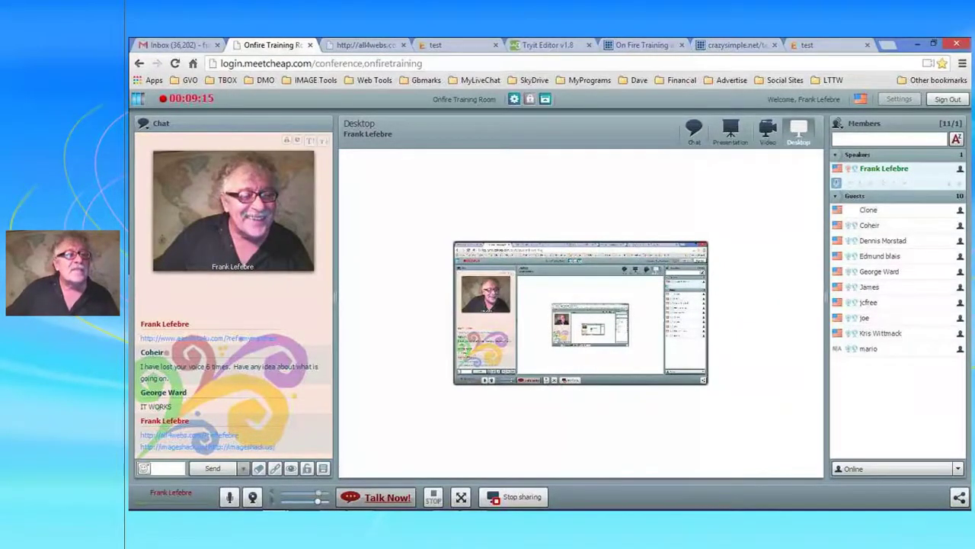
click(242, 468)
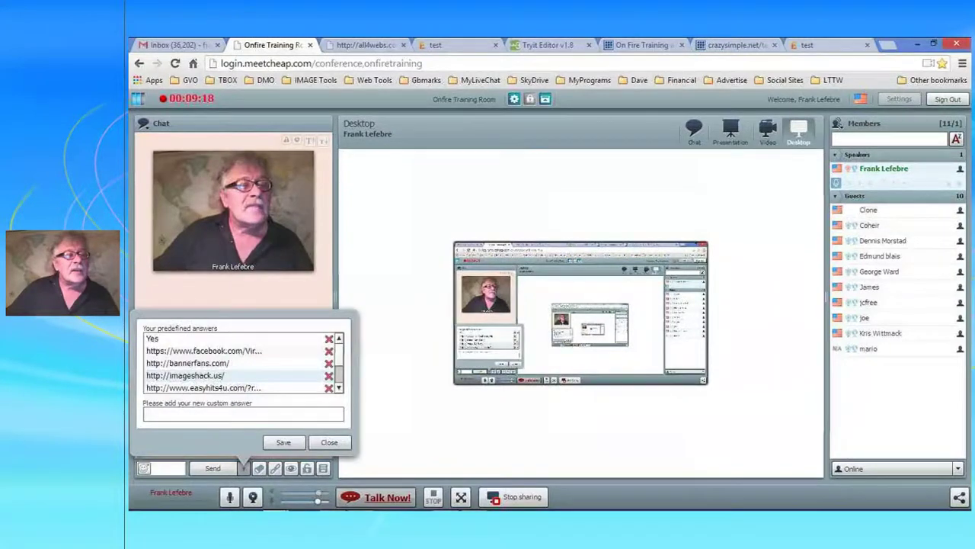
click(185, 375)
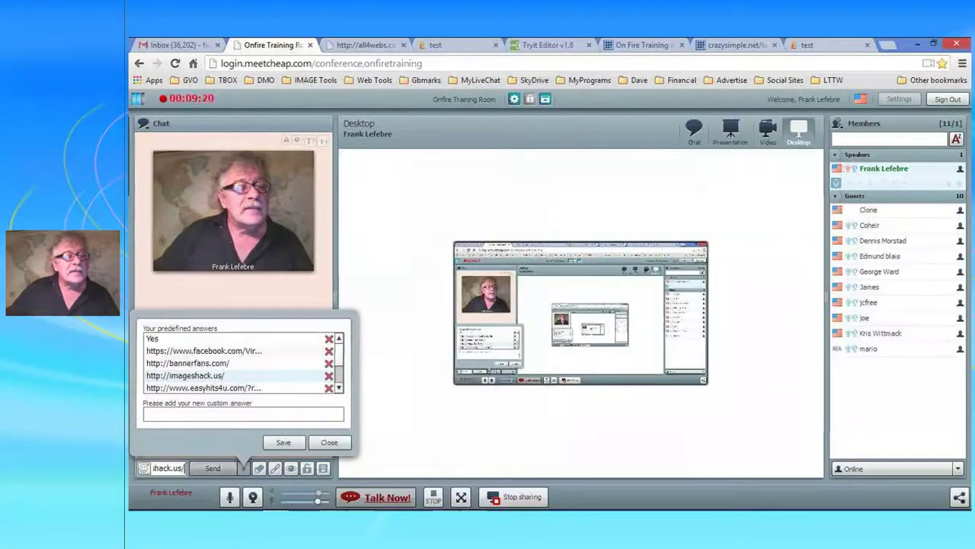
key(Return)
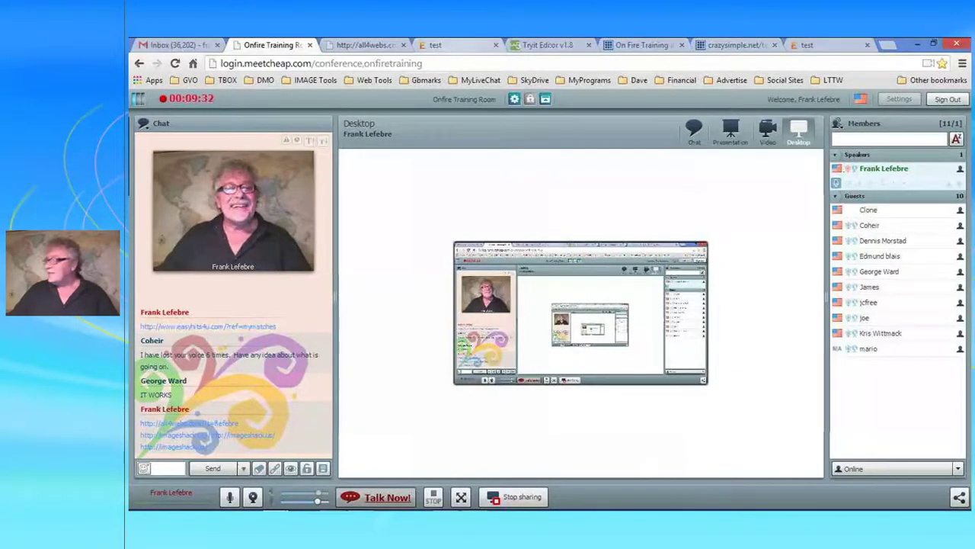
key(ctrl+4)
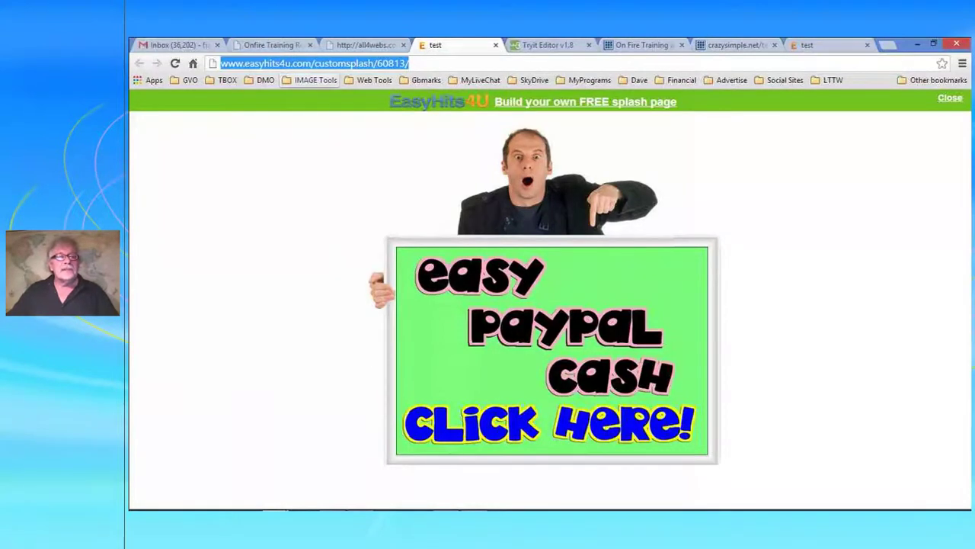
Open ImageShack – Online Photo and Video Hosting from the IMAGE Tools bookmarks
click(311, 80)
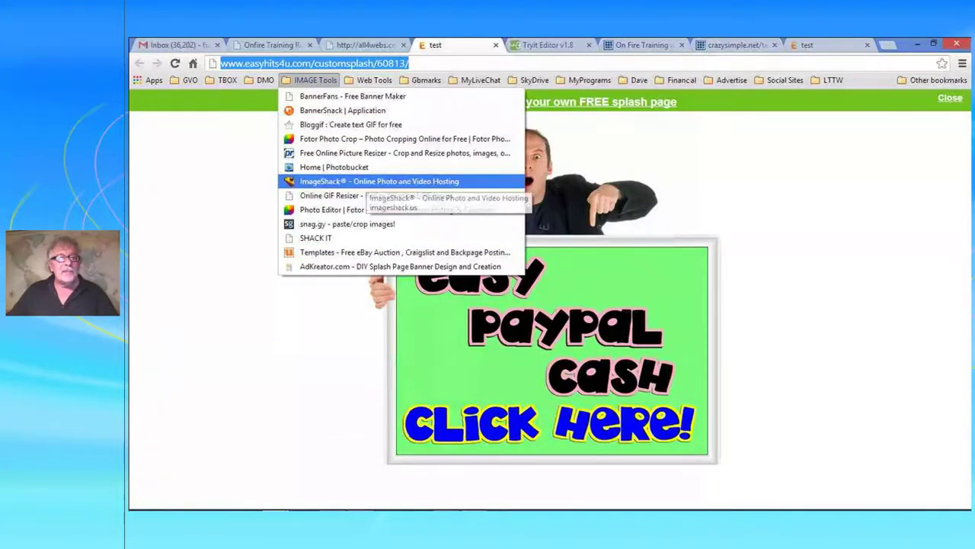
click(380, 181)
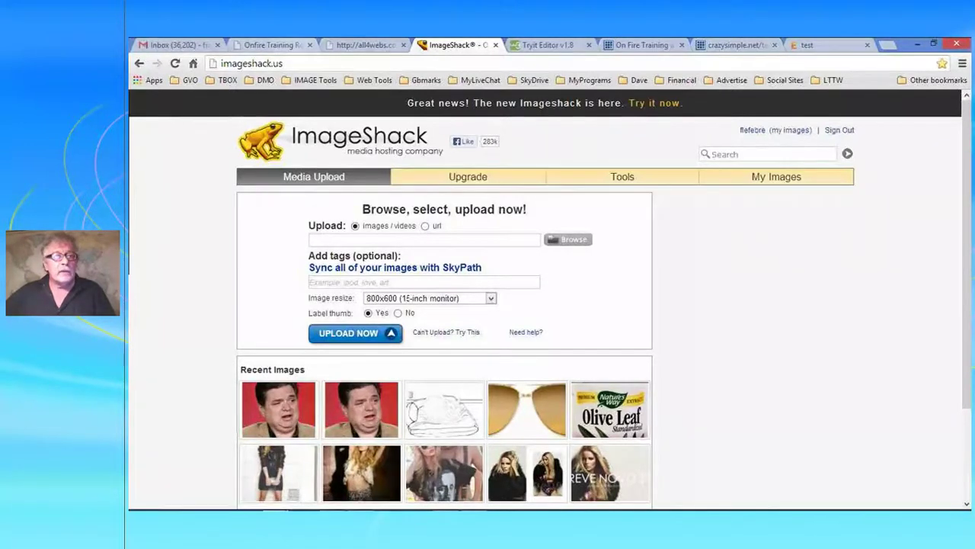
click(270, 45)
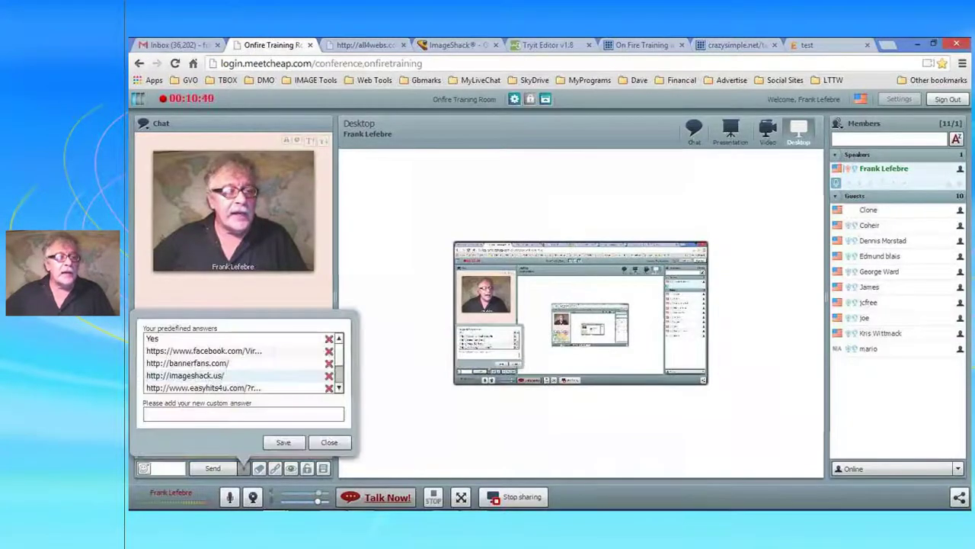
click(188, 362)
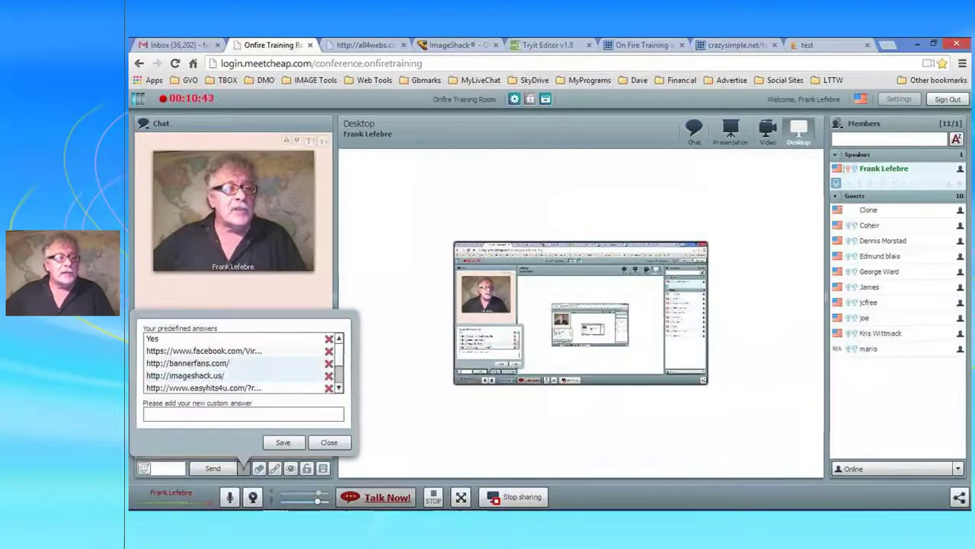
key(Return)
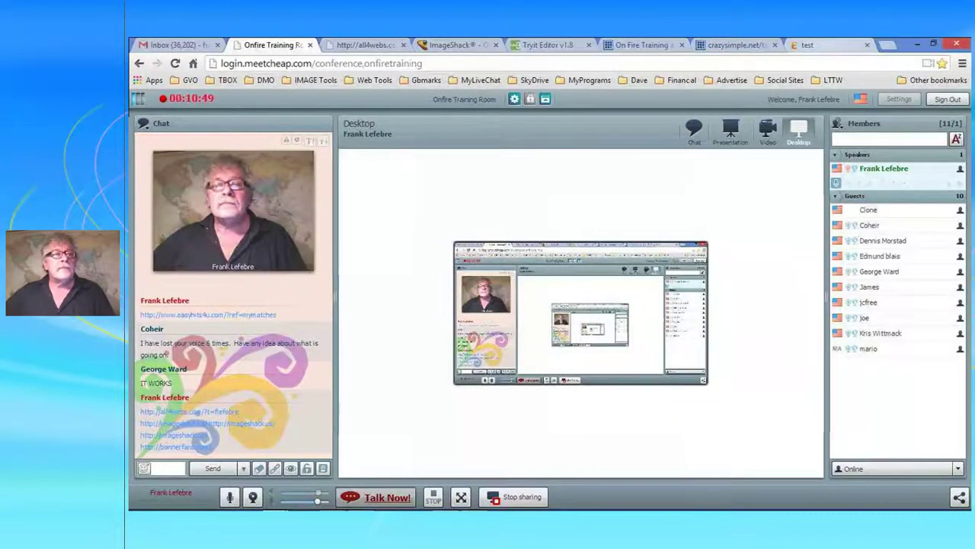
click(807, 45)
click(309, 80)
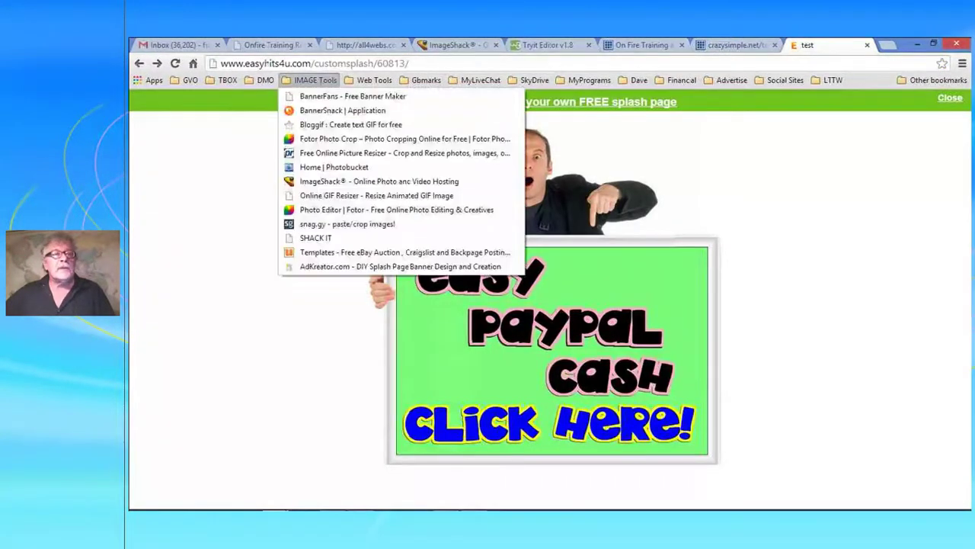
Open BannerFans, log in, and browse the saved banners list such as readyforachange and liveyourlife750
click(343, 96)
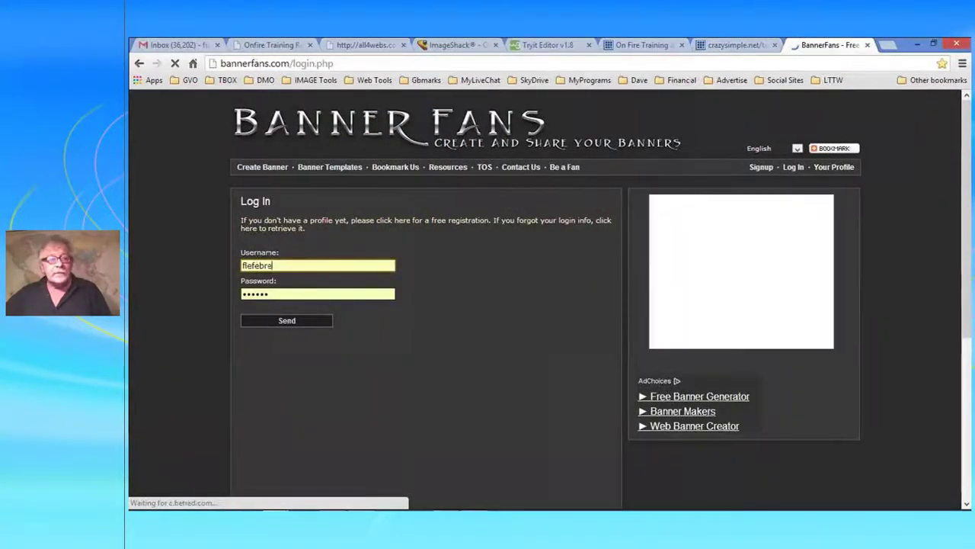
key(Return)
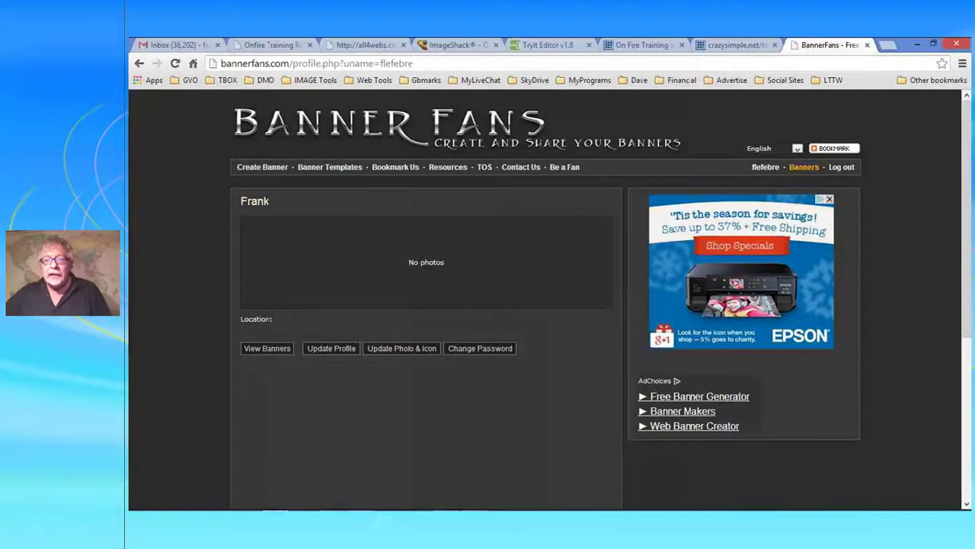
click(804, 167)
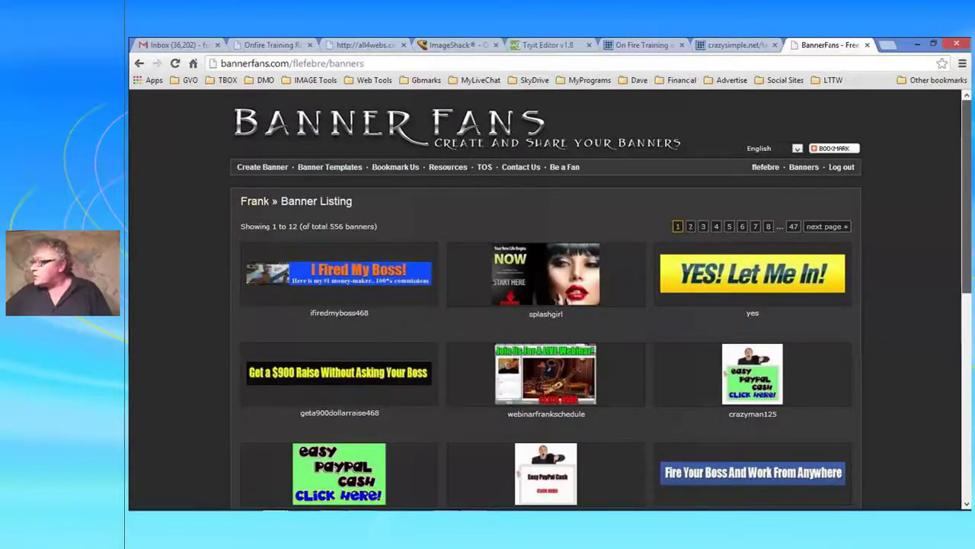
scroll(546, 335, down, 1)
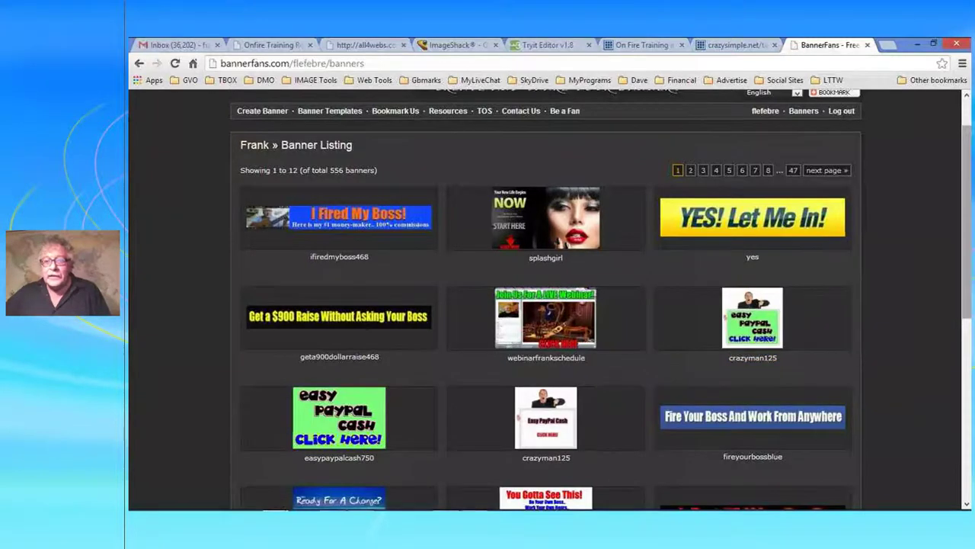
scroll(966, 229, down, 1)
scroll(966, 229, down, 1)
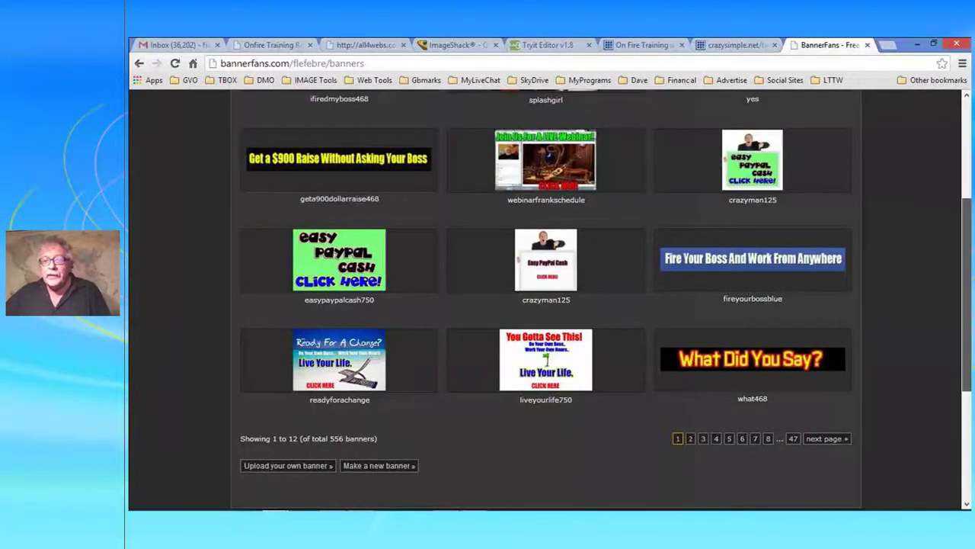
scroll(966, 228, down, 1)
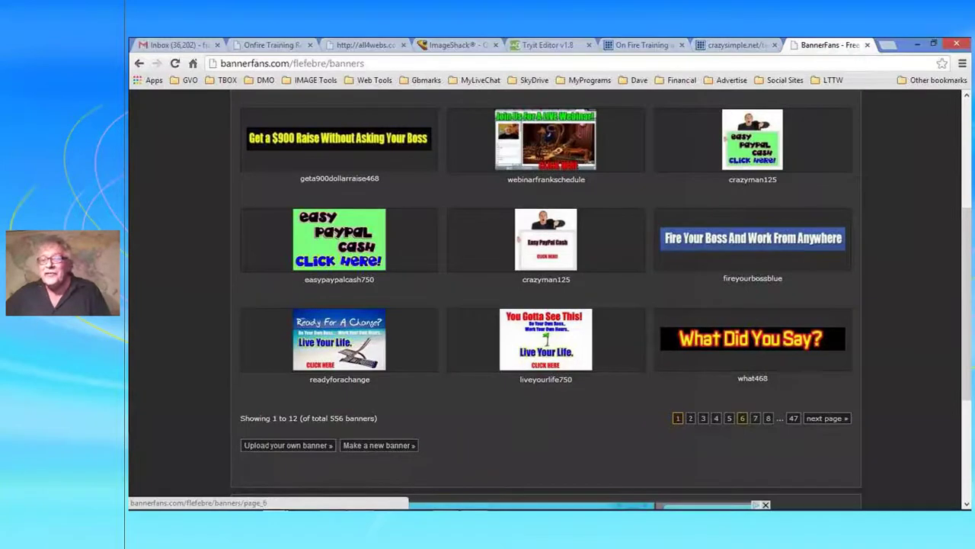
click(794, 417)
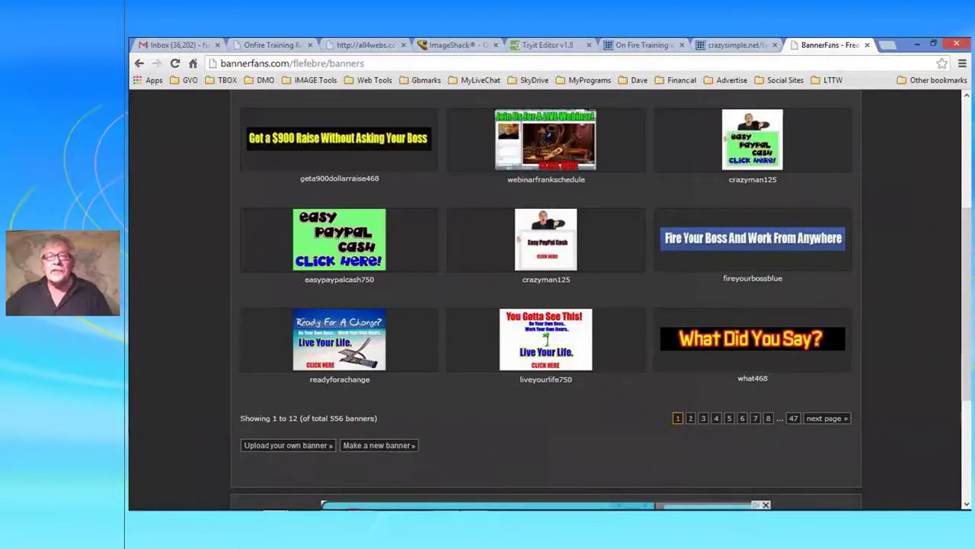
click(642, 45)
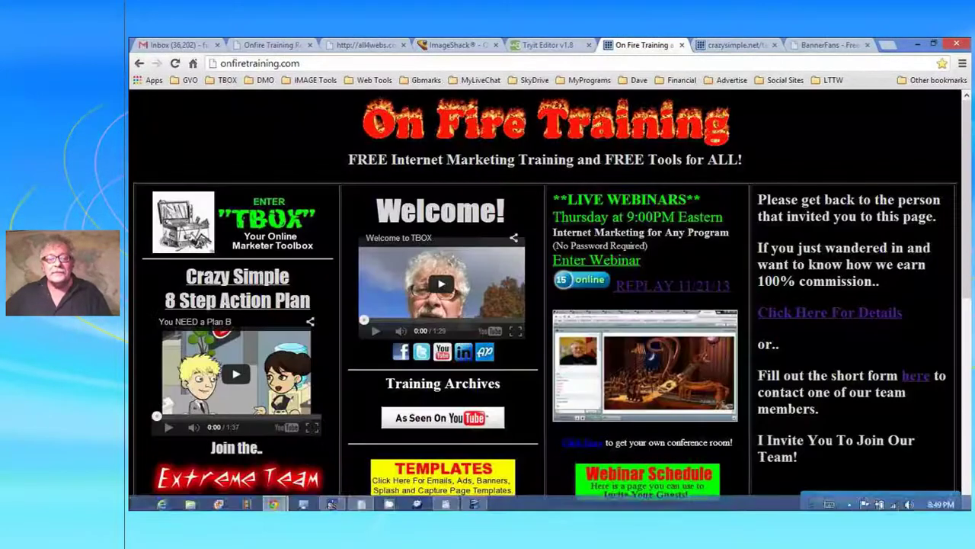
Open crazysimple.net's generic splash-page images page, highlight the 750x500 size, and scroll through the banners
key(ctrl+Tab)
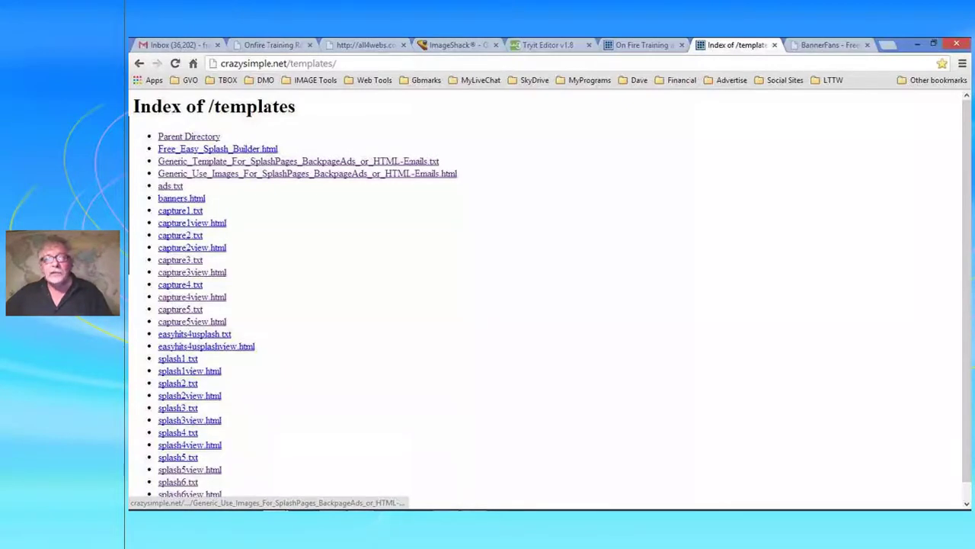
click(305, 173)
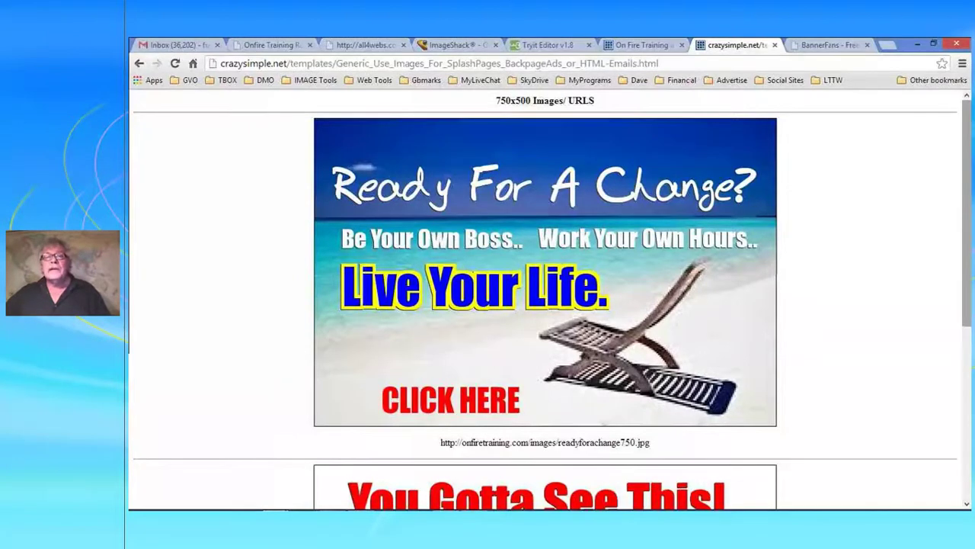
drag(496, 100, 521, 99)
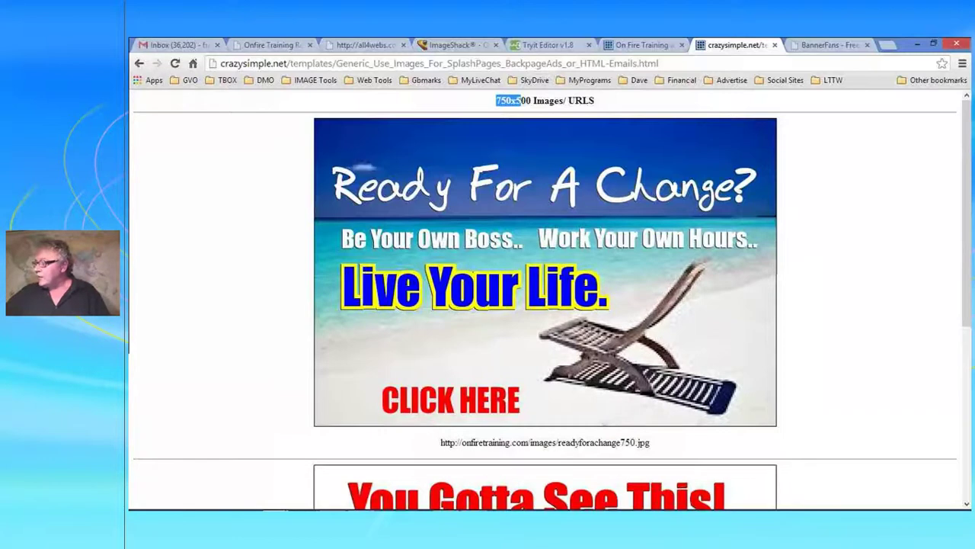
drag(521, 100, 526, 100)
scroll(966, 305, down, 4)
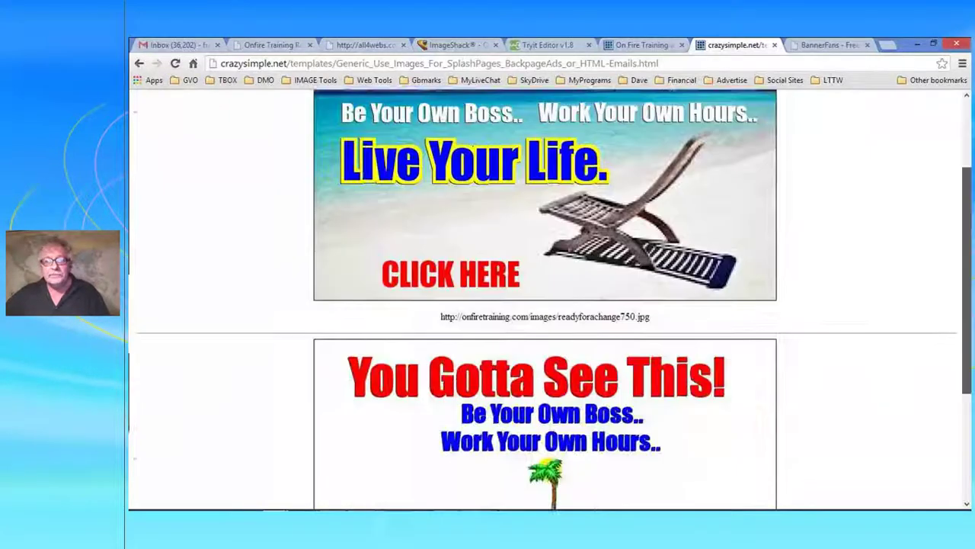
scroll(967, 304, down, 1)
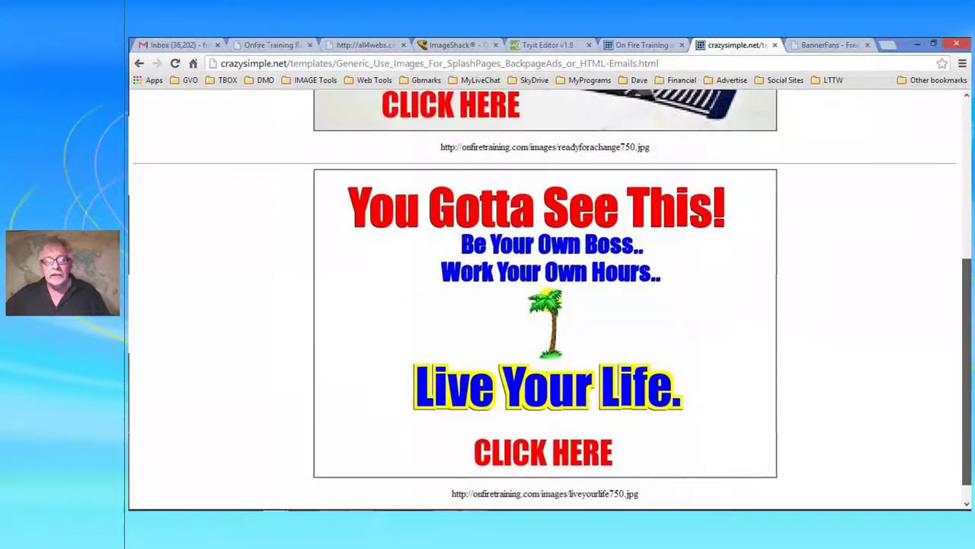
scroll(545, 299, up, 2)
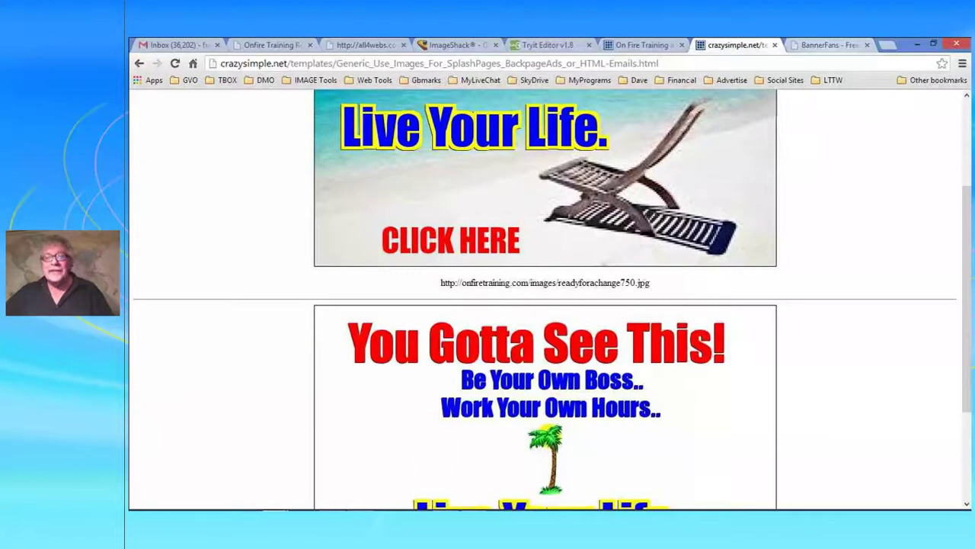
key(ctrl+Tab)
Inspect the readyforachange banner's page, then return to the saved banners list
click(348, 340)
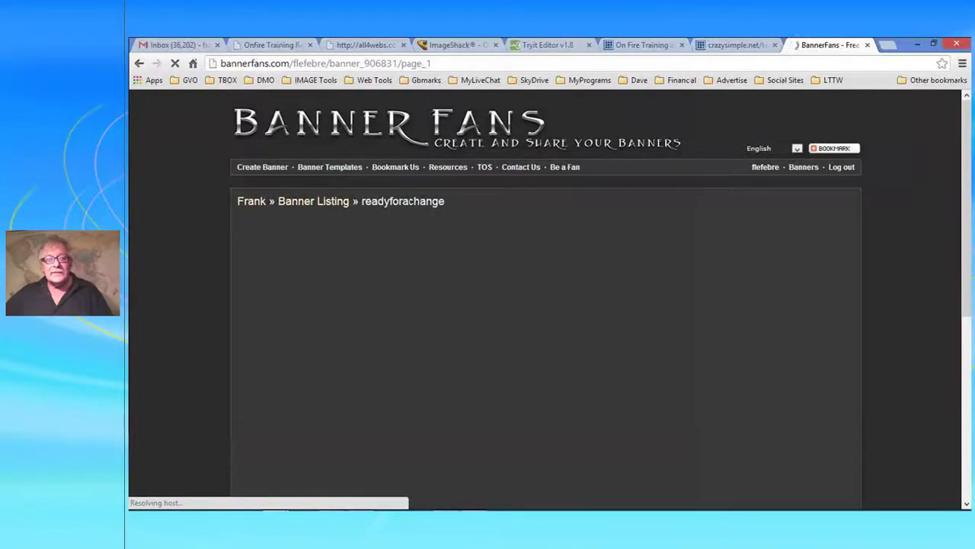
drag(967, 209, 967, 238)
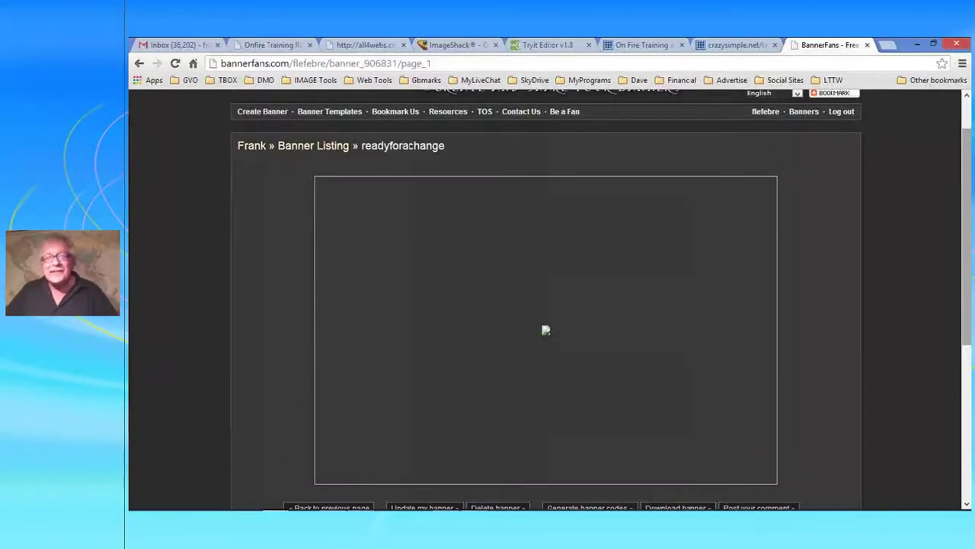
mouse_move(834, 92)
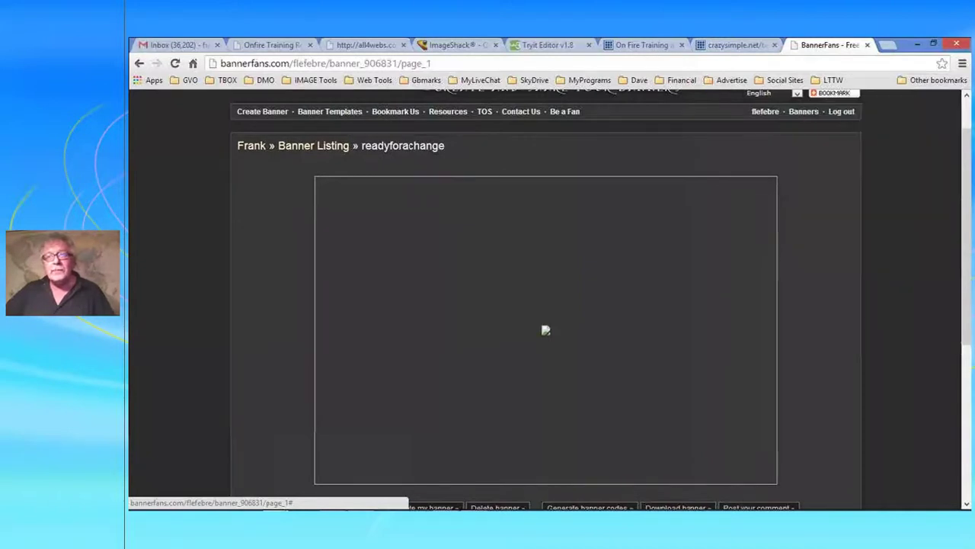
click(804, 111)
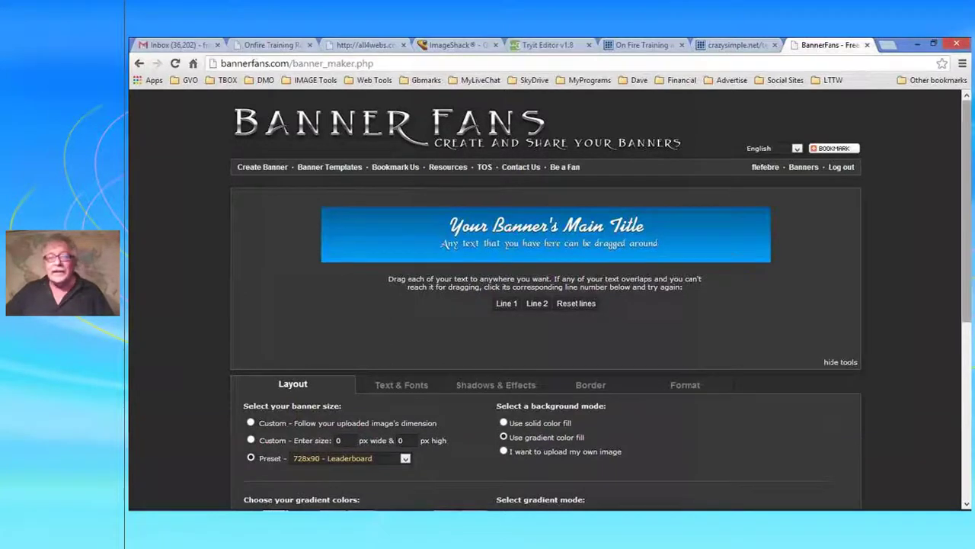
Choose the 468x60 Full banner preset size for the new banner
scroll(545, 305, down, 1)
scroll(546, 304, down, 2)
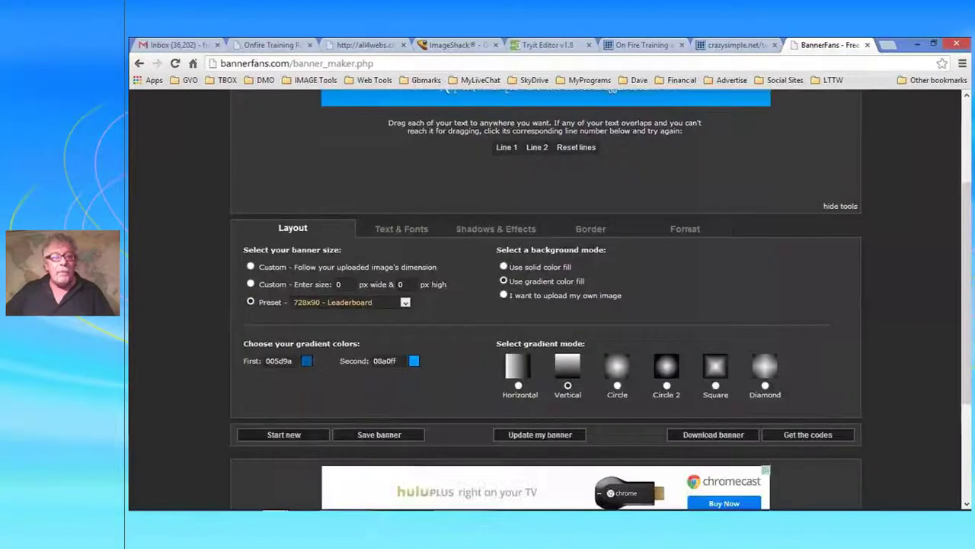
scroll(546, 305, up, 2)
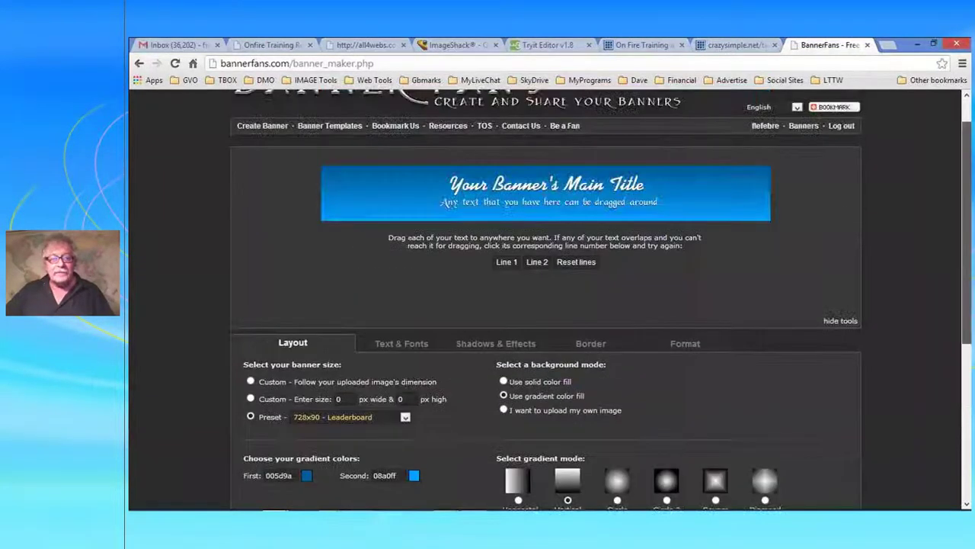
scroll(546, 305, down, 1)
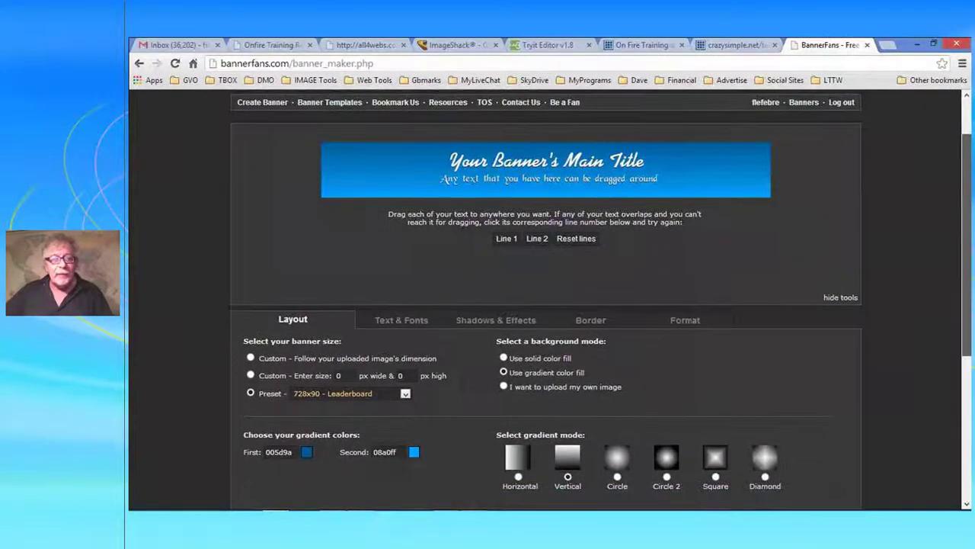
scroll(546, 305, up, 1)
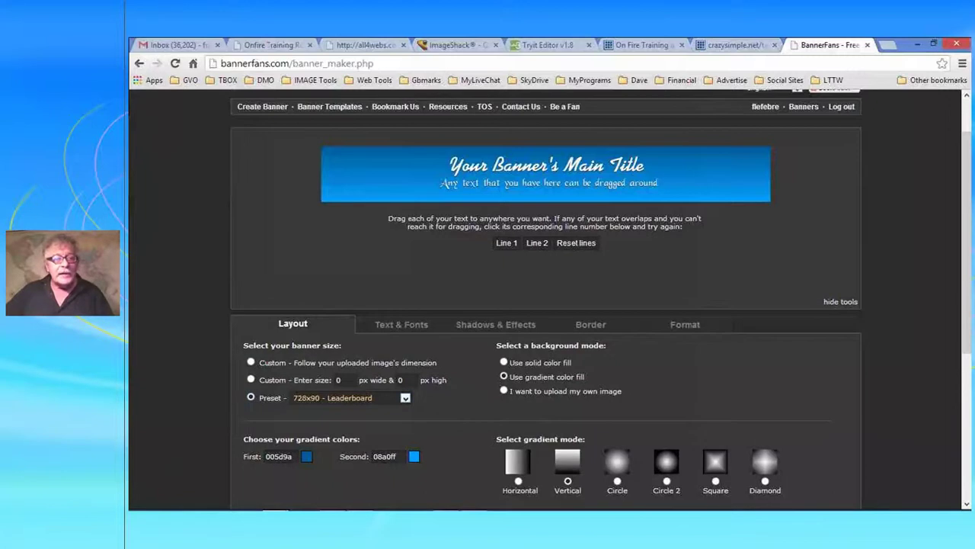
click(350, 397)
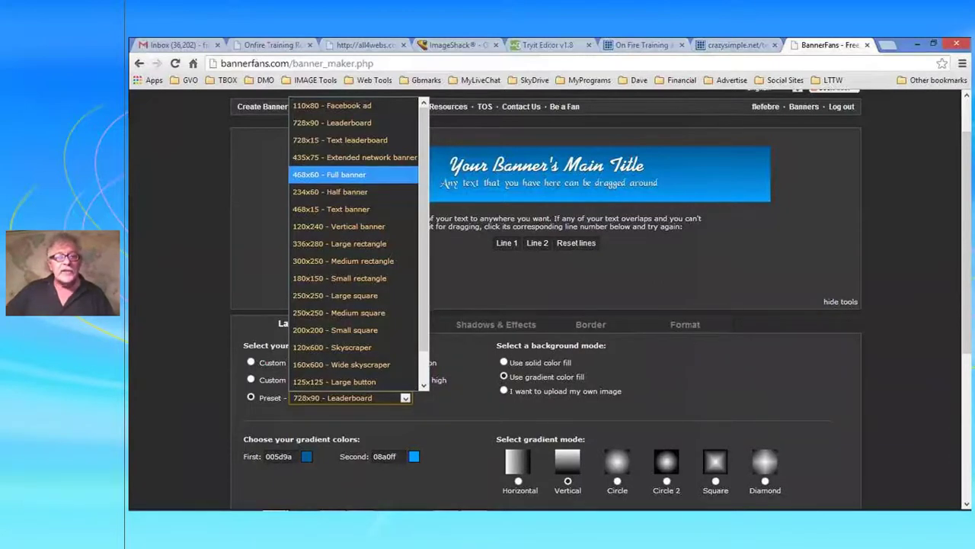
click(330, 174)
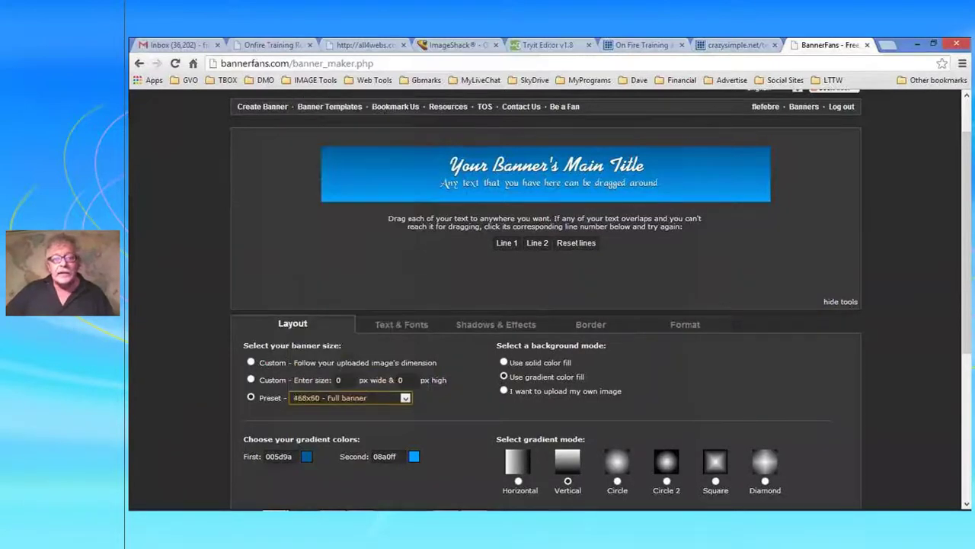
Set the background mode to 'I want to upload my own image' and open a new browser tab
scroll(546, 305, down, 1)
scroll(539, 320, down, 2)
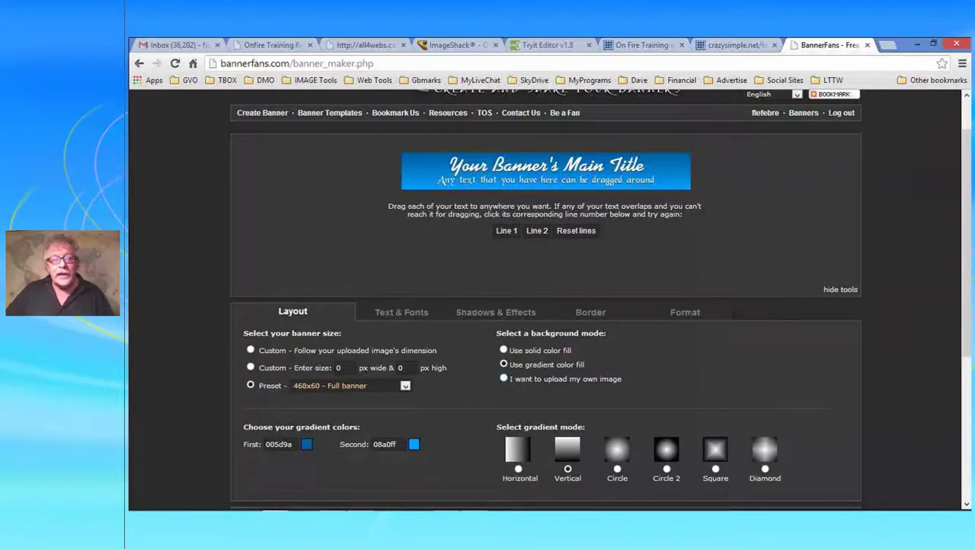
click(504, 377)
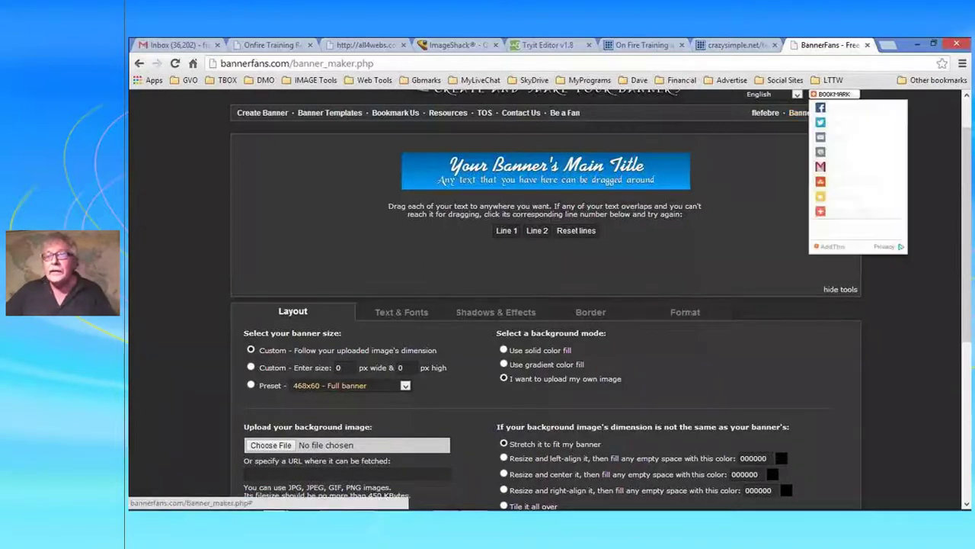
key(ctrl+t)
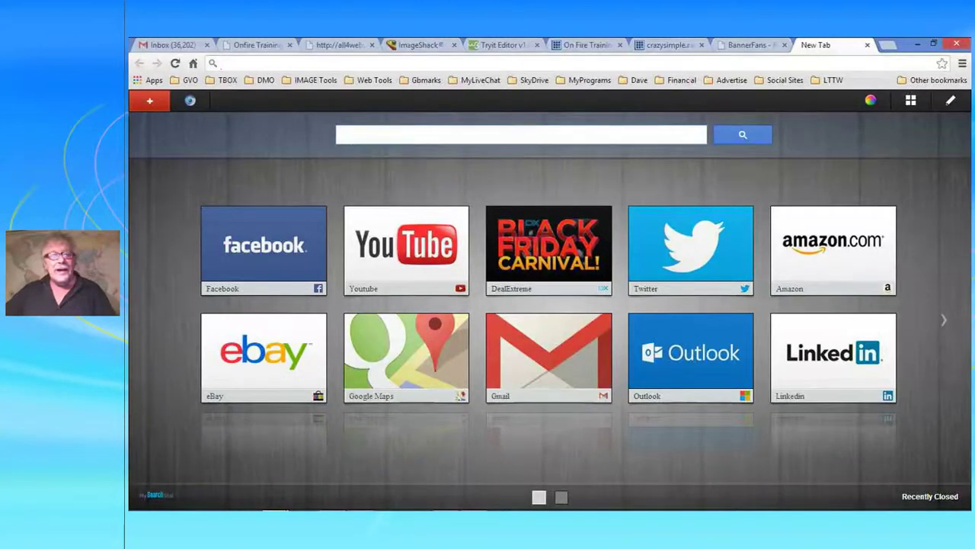
Search for 'tropical beach images free' and enlarge the palm-tree hammock beach result
click(346, 135)
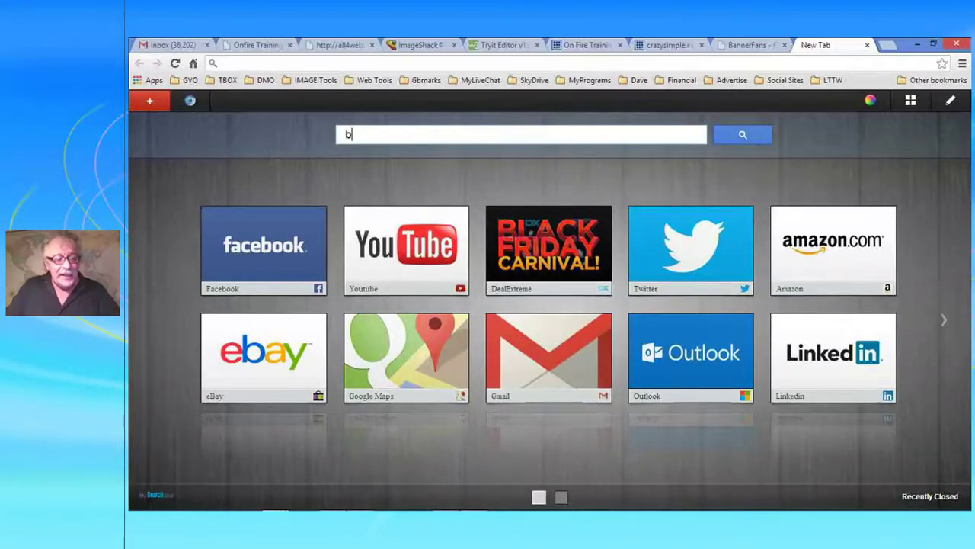
text(beach )
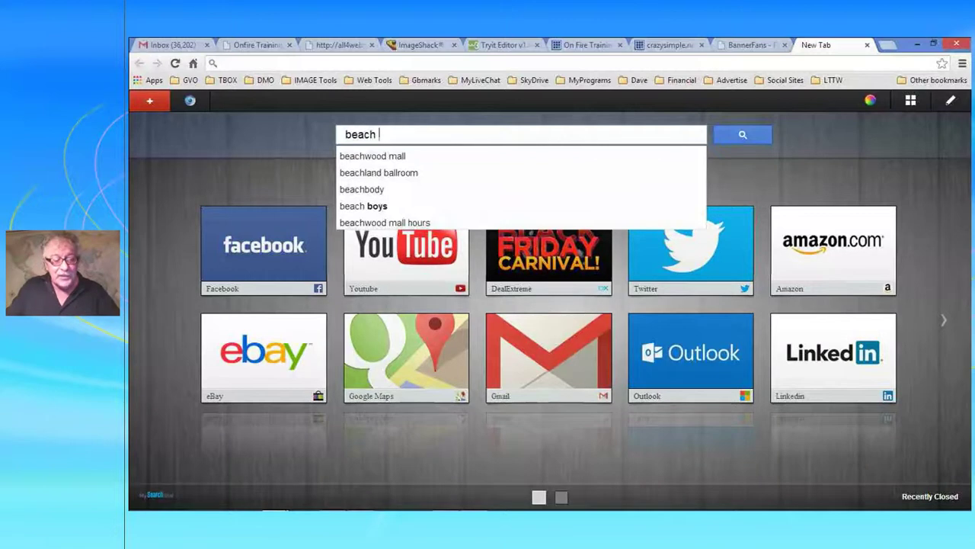
text(images free)
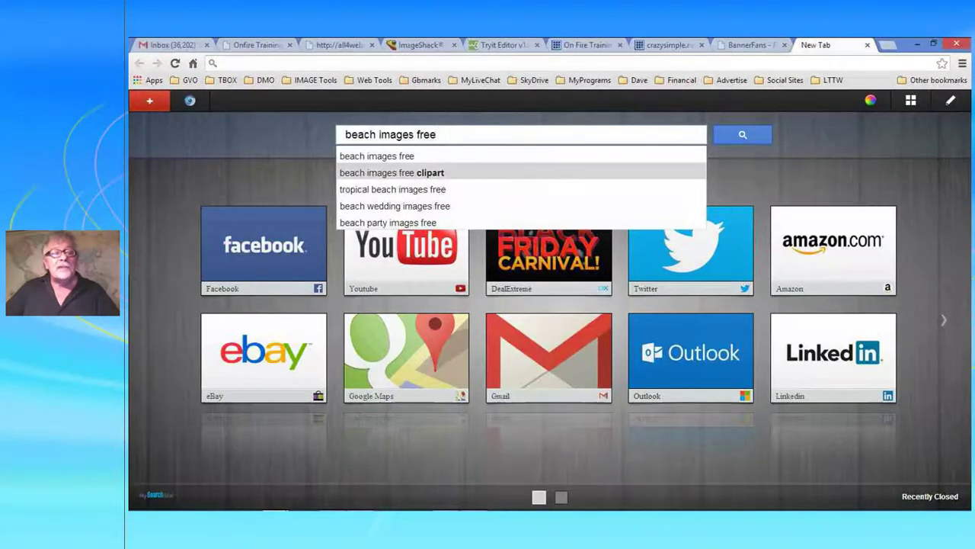
click(393, 188)
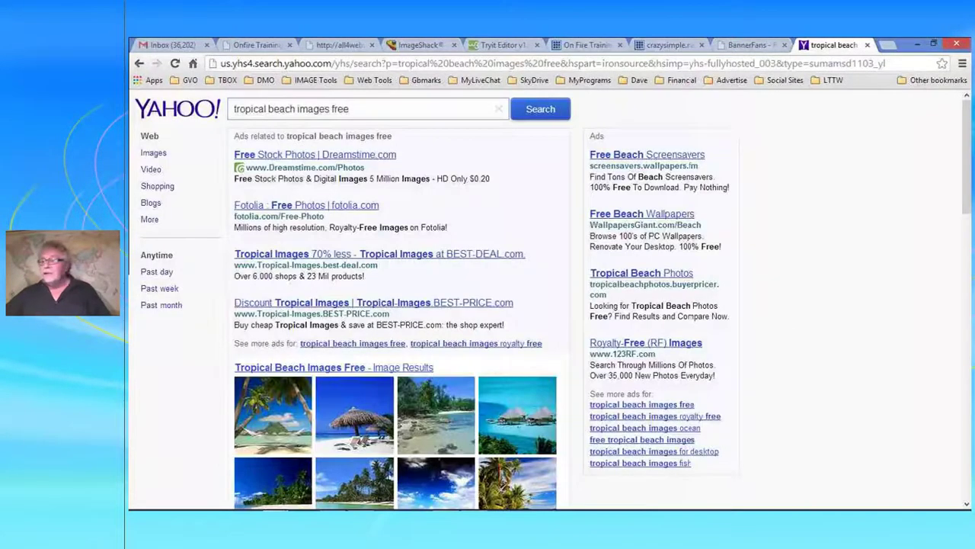
scroll(545, 297, down, 1)
scroll(545, 297, down, 2)
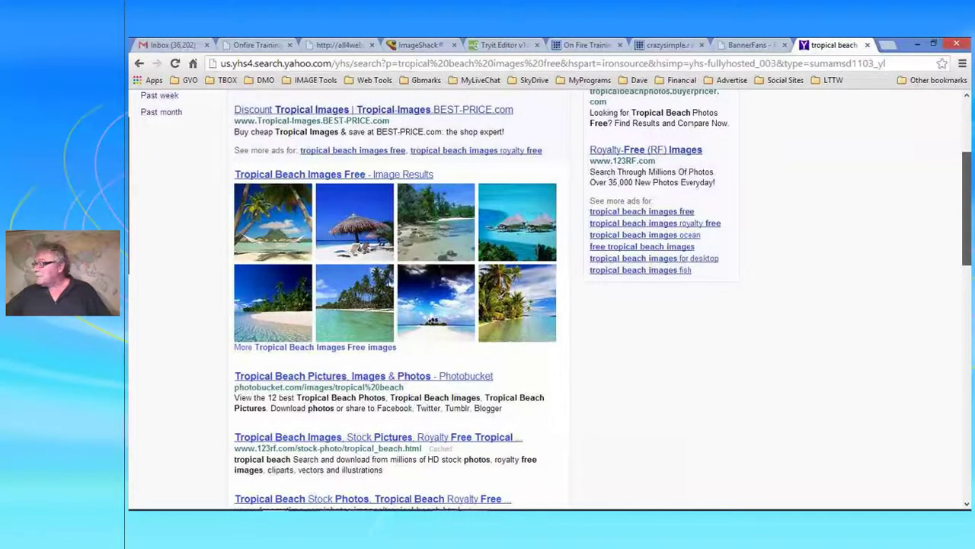
scroll(545, 297, down, 1)
scroll(305, 251, up, 1)
click(272, 246)
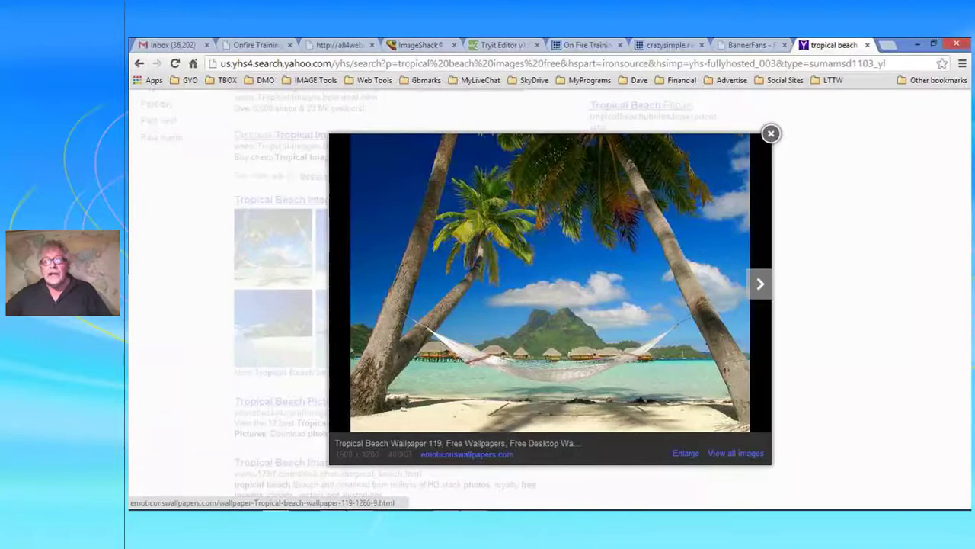
Save the hammock beach wallpaper as hammock750.jpg in Splash Pages, replacing the old file, then return to BannerFans
right_click(561, 268)
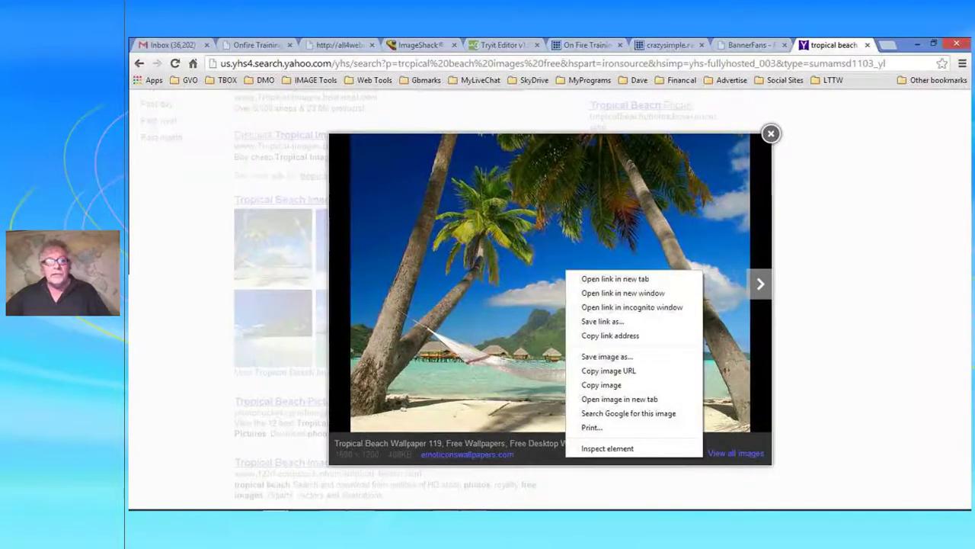
key(Escape)
key(Escape)
click(273, 247)
right_click(587, 279)
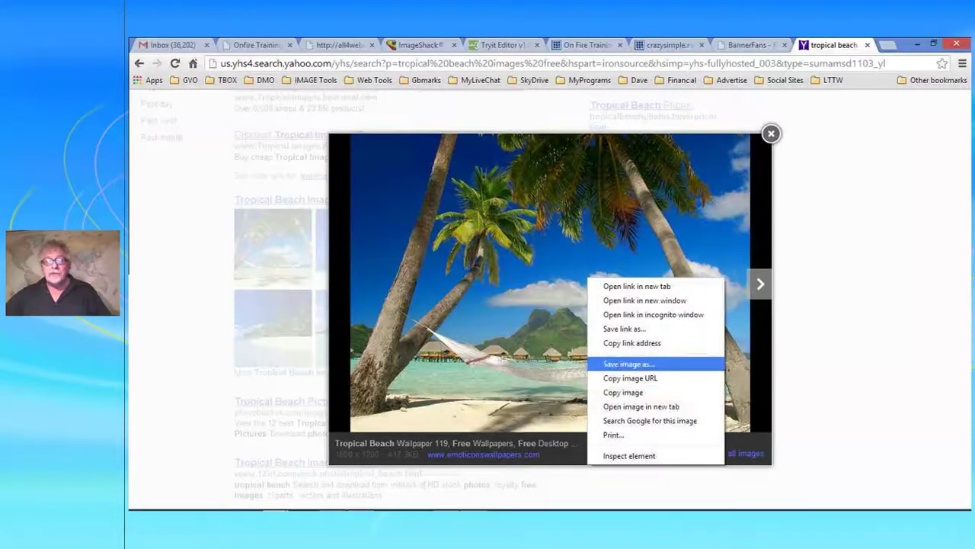
click(628, 363)
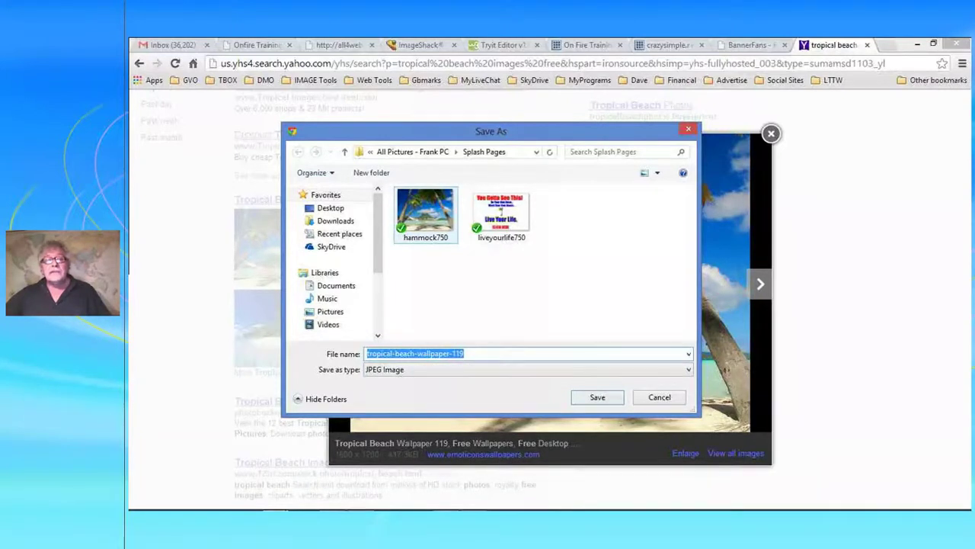
click(425, 213)
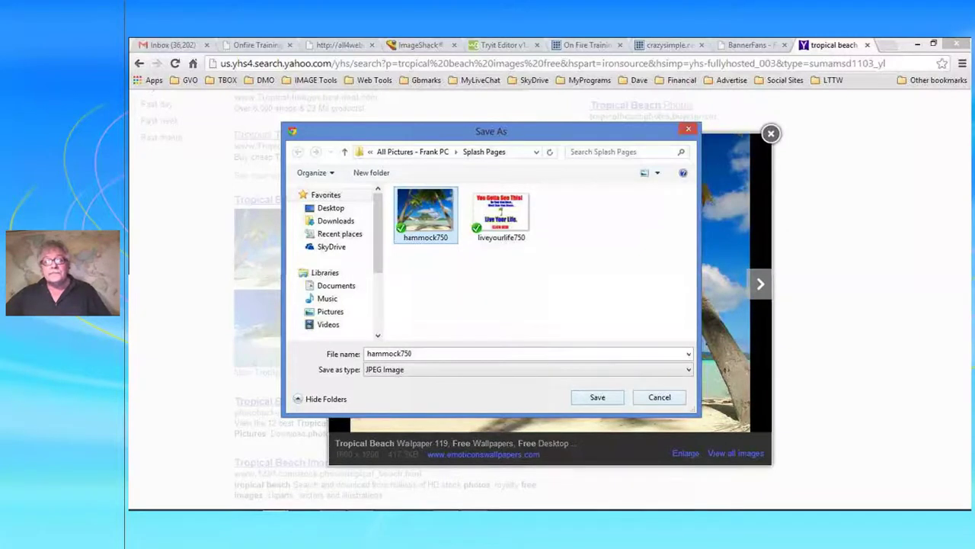
key(Return)
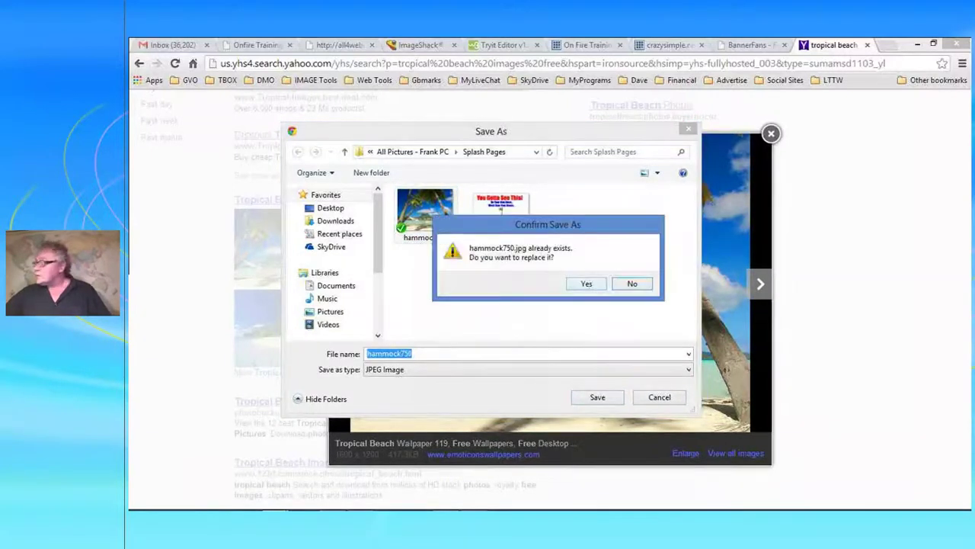
key(Return)
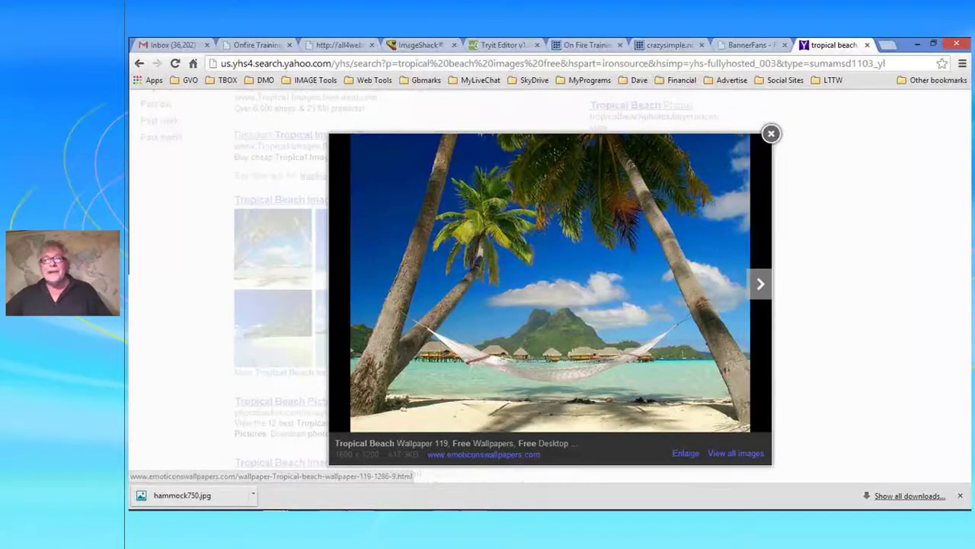
click(751, 46)
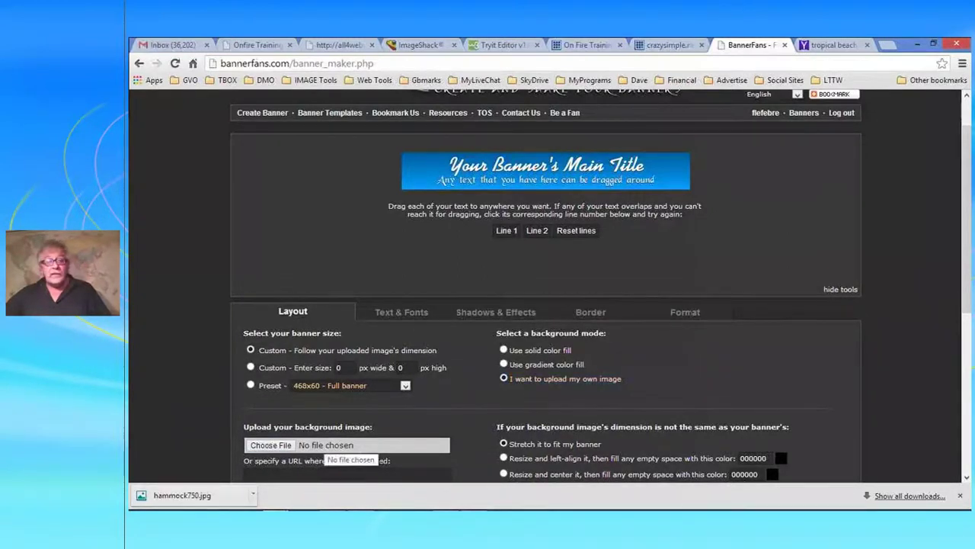
Pick hammock750.jpg from SkyDrive > All Pictures > Splash Pages as the background upload
click(271, 445)
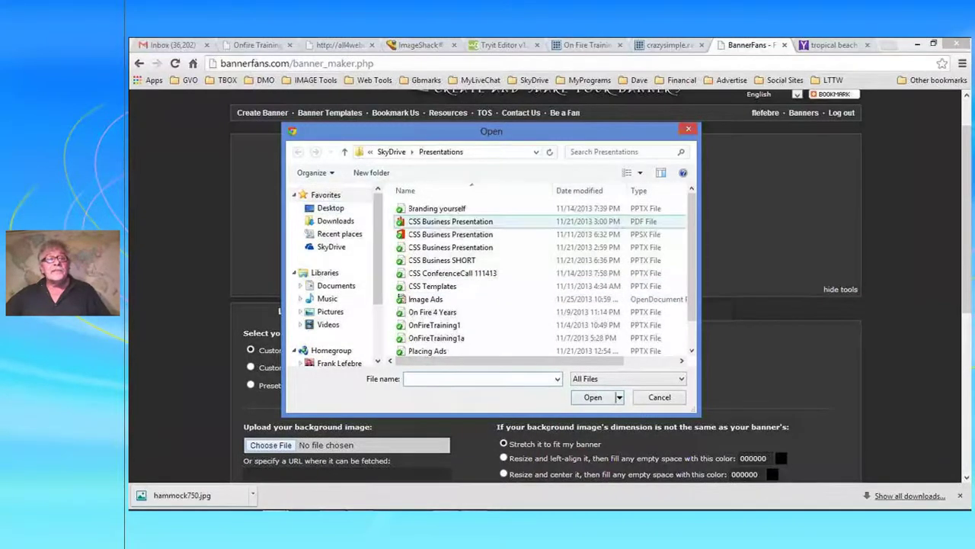
click(392, 151)
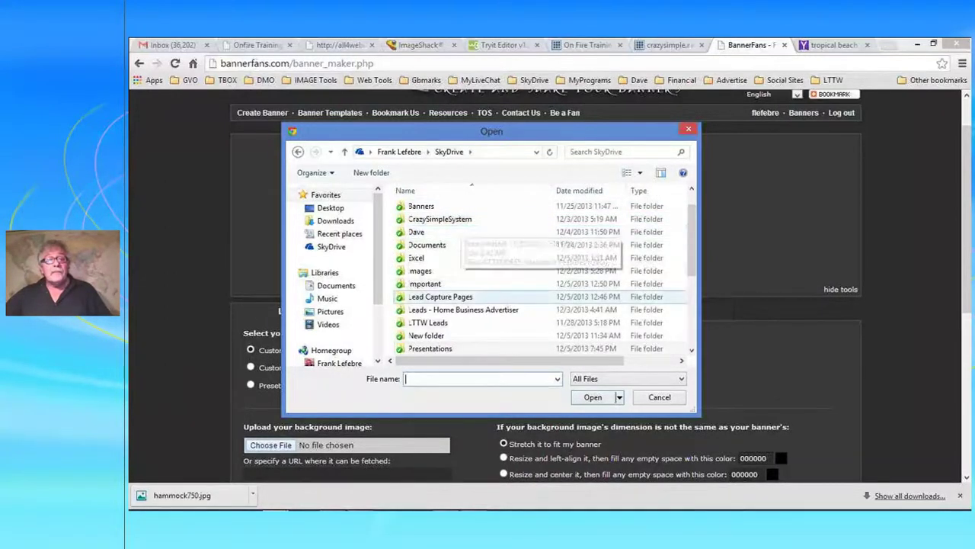
scroll(534, 274, up, 1)
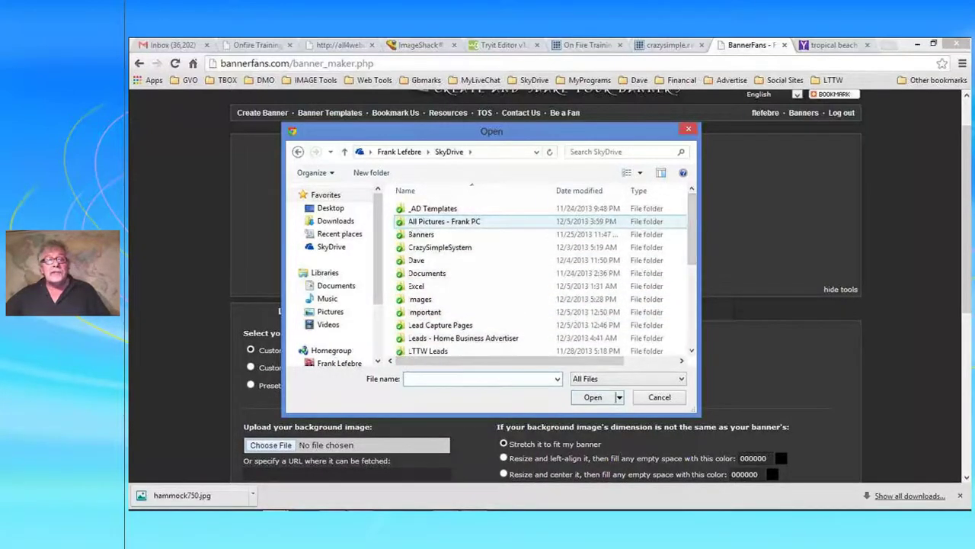
double_click(444, 221)
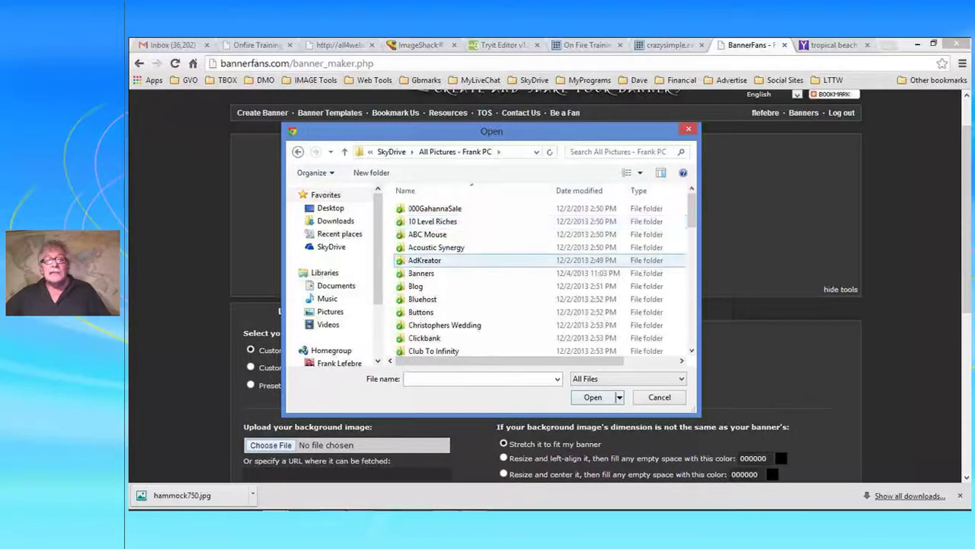
scroll(564, 217, down, 6)
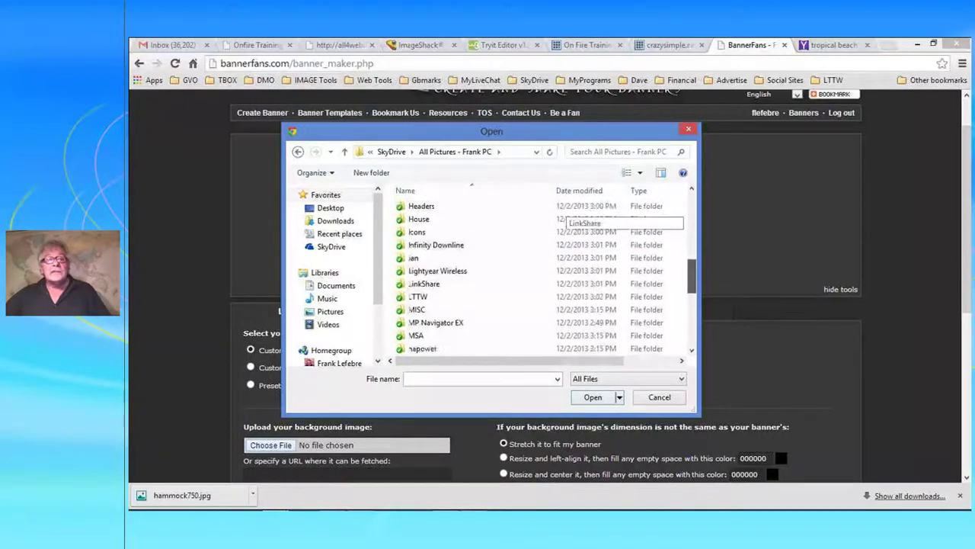
scroll(564, 221, down, 2)
scroll(564, 222, down, 4)
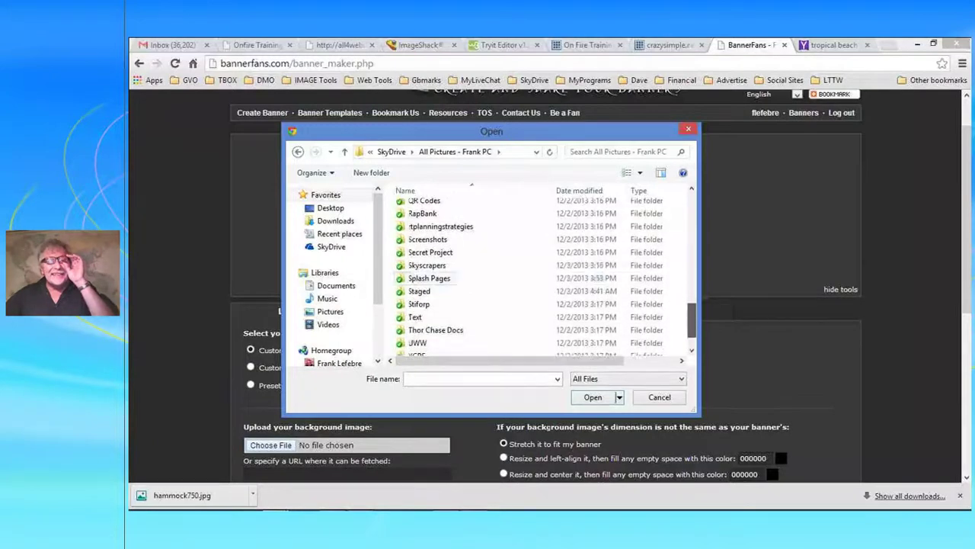
click(564, 278)
double_click(458, 278)
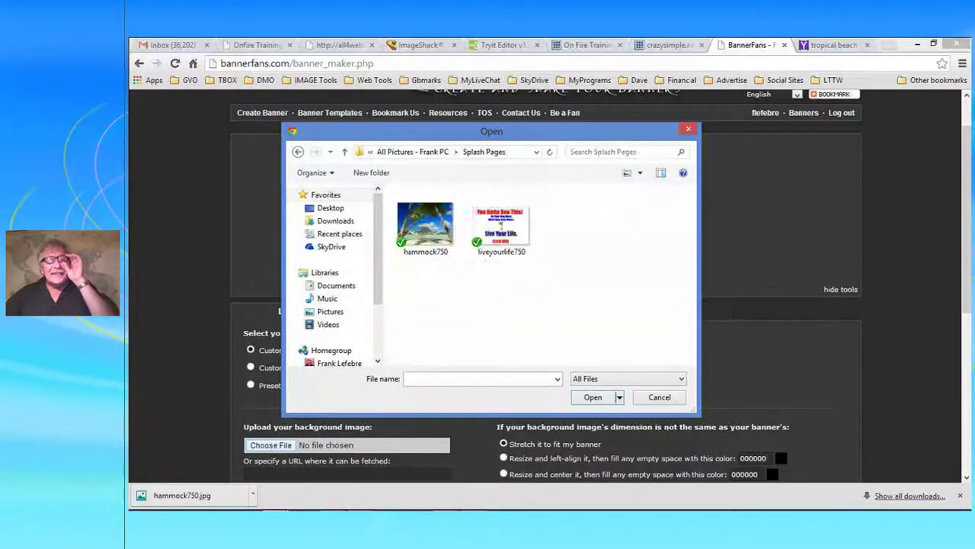
click(425, 223)
key(Return)
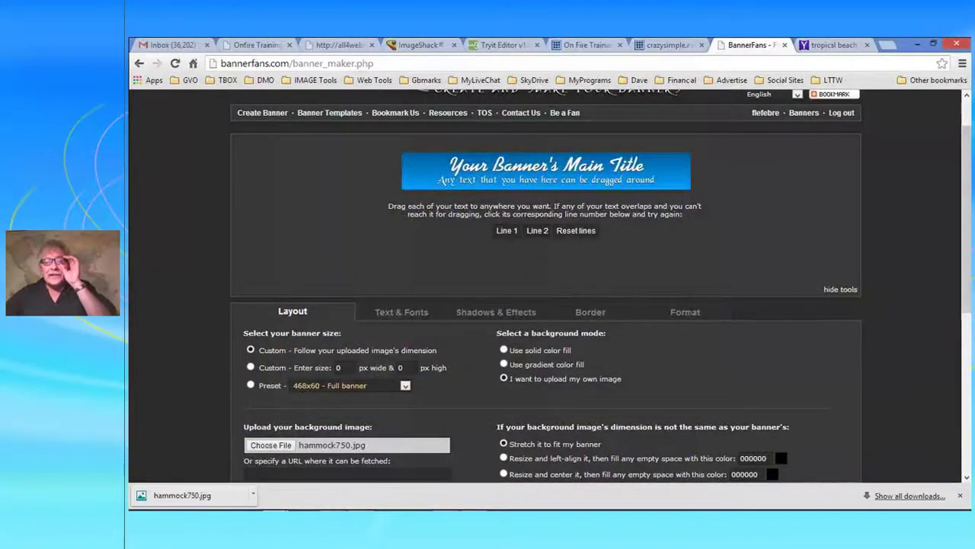
Scroll through the banner preview with the hammock photo background down to the Layout options
scroll(547, 261, down, 1)
scroll(547, 262, down, 2)
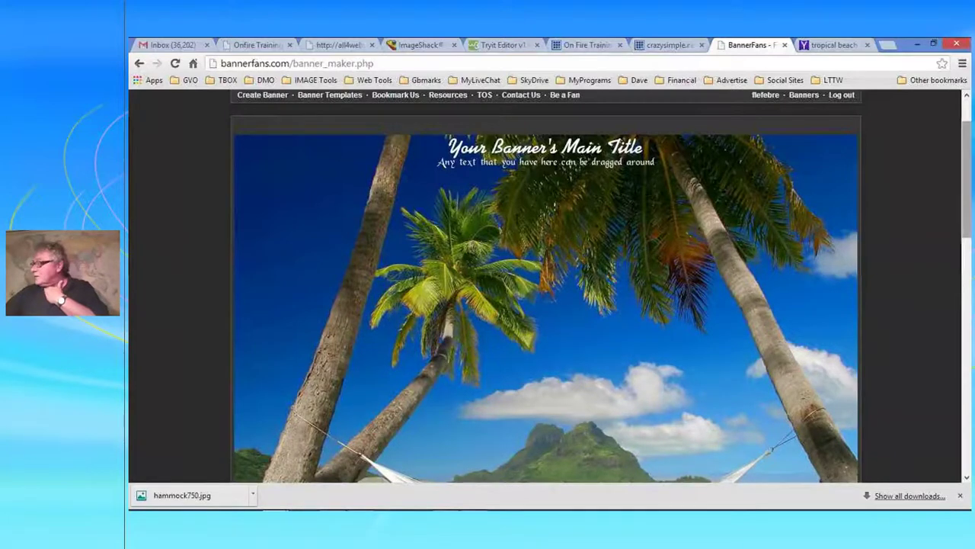
scroll(546, 298, down, 1)
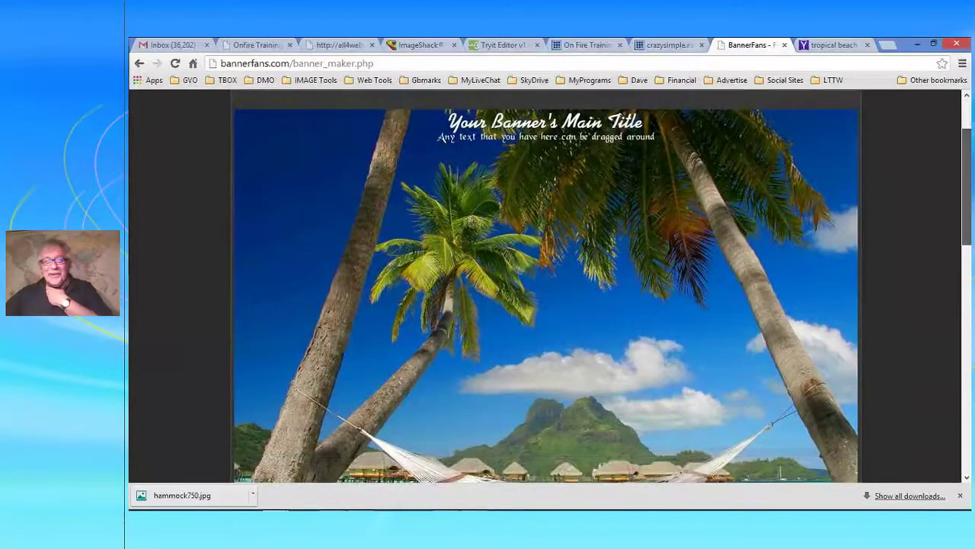
scroll(545, 297, down, 1)
scroll(545, 297, down, 1)
scroll(545, 297, down, 1)
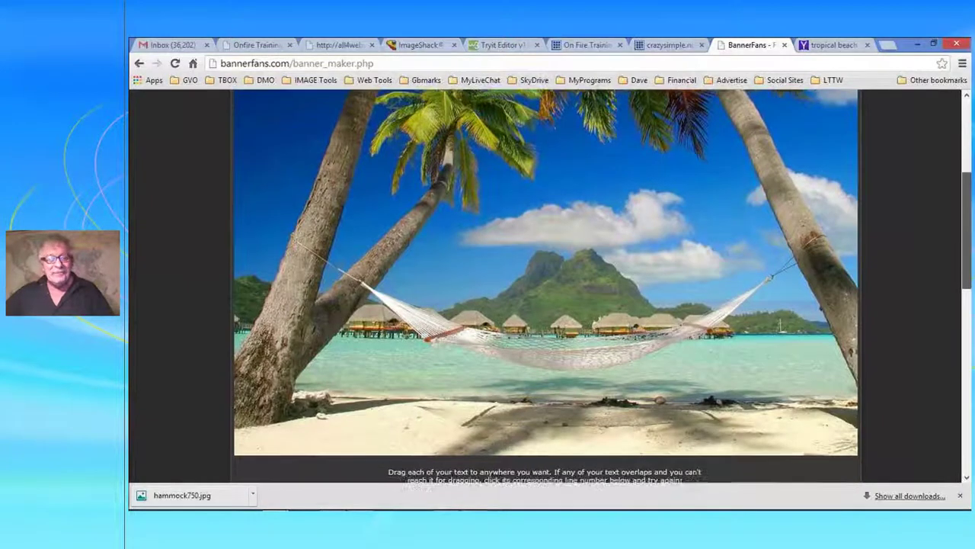
scroll(546, 298, up, 1)
scroll(545, 297, down, 6)
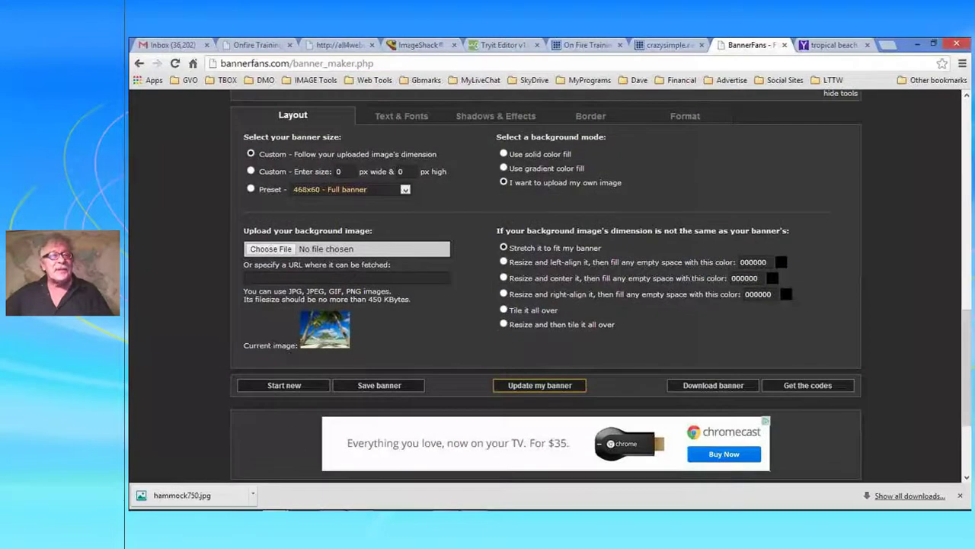
Set a custom banner size of 750 wide by 500 high and update the banner
click(251, 170)
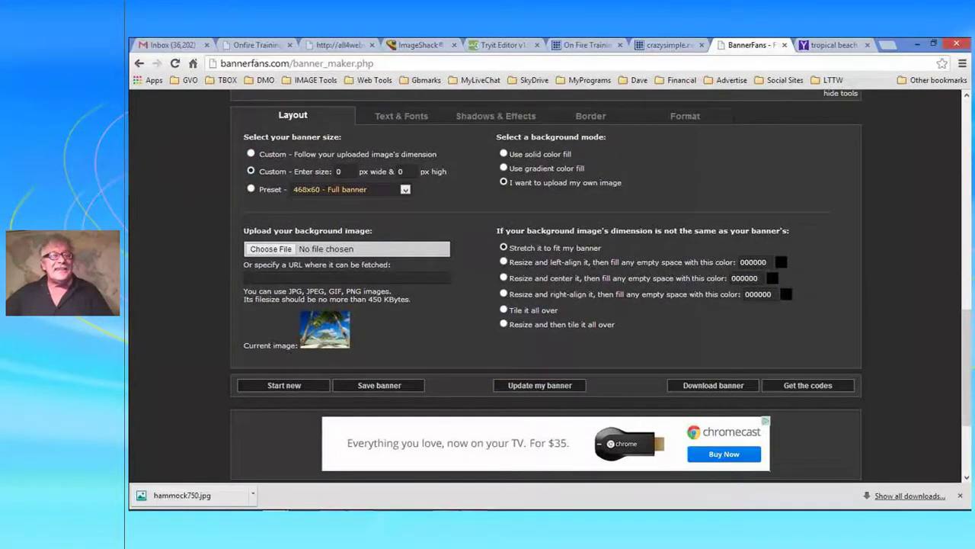
double_click(340, 170)
text(75)
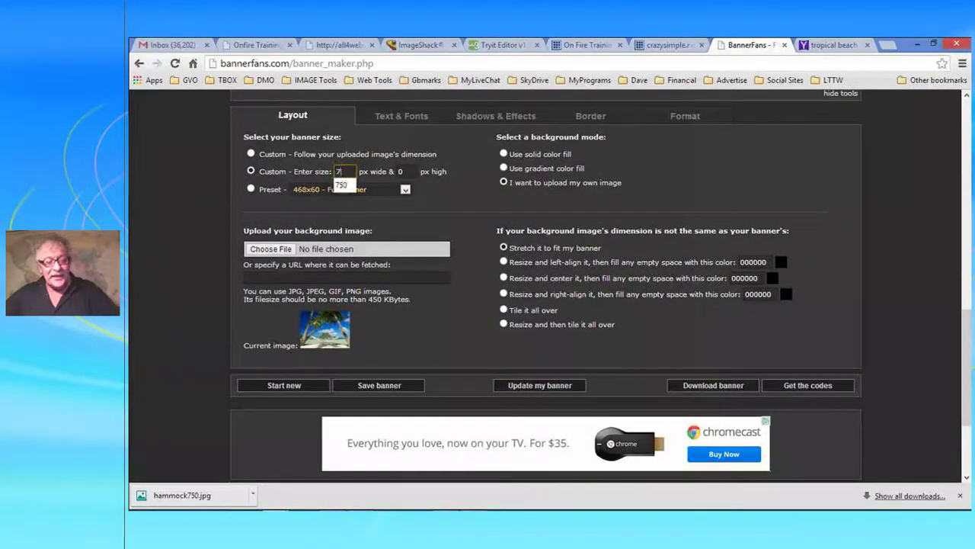
text(0)
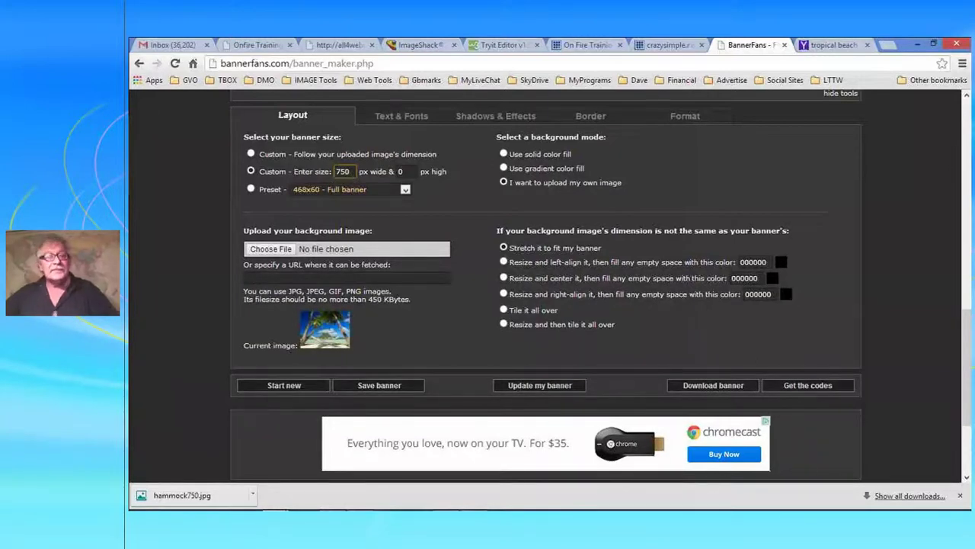
key(Tab)
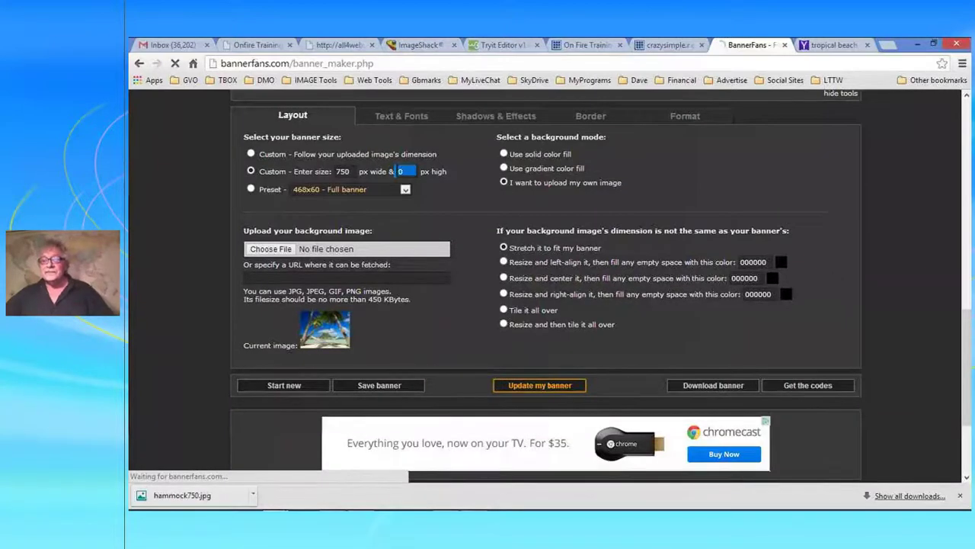
scroll(546, 282, down, 2)
scroll(545, 282, up, 4)
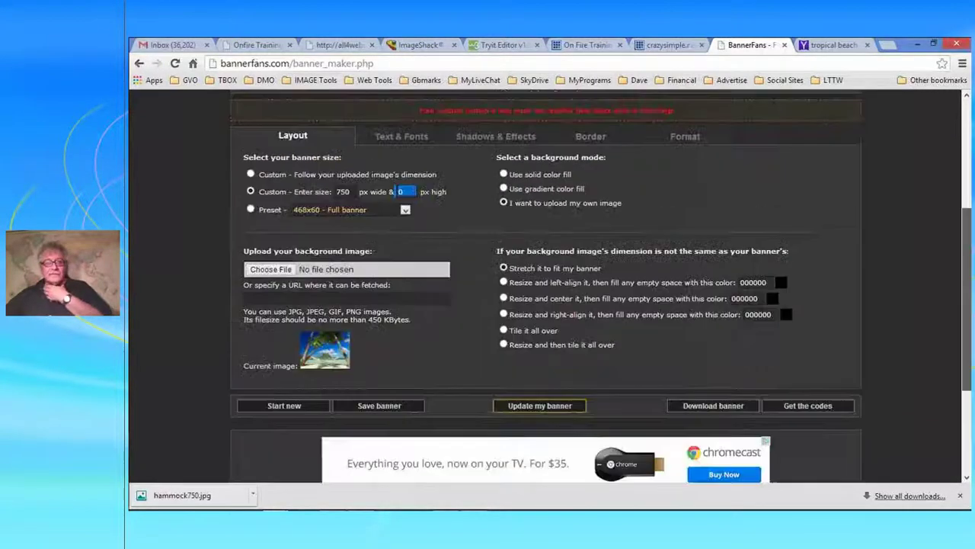
scroll(546, 281, up, 1)
scroll(546, 282, down, 2)
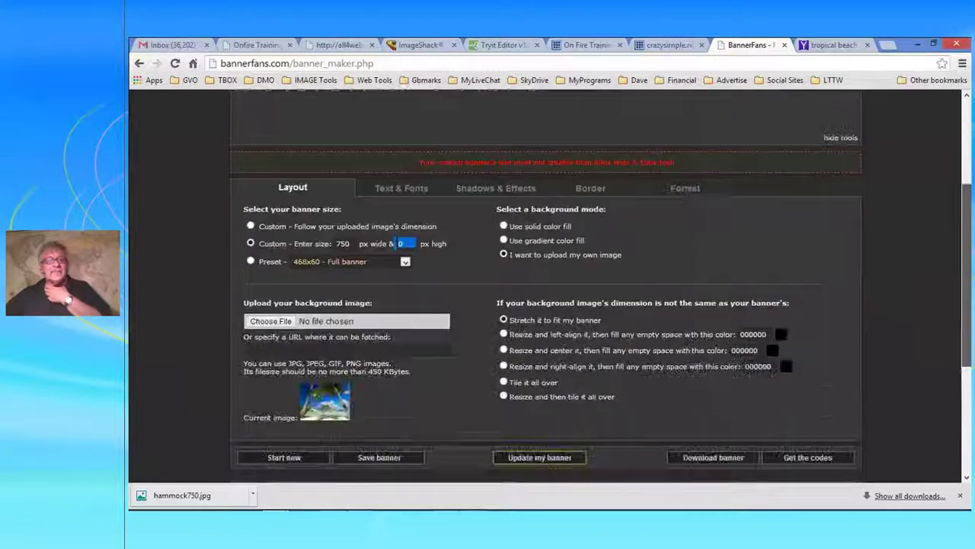
scroll(546, 282, down, 1)
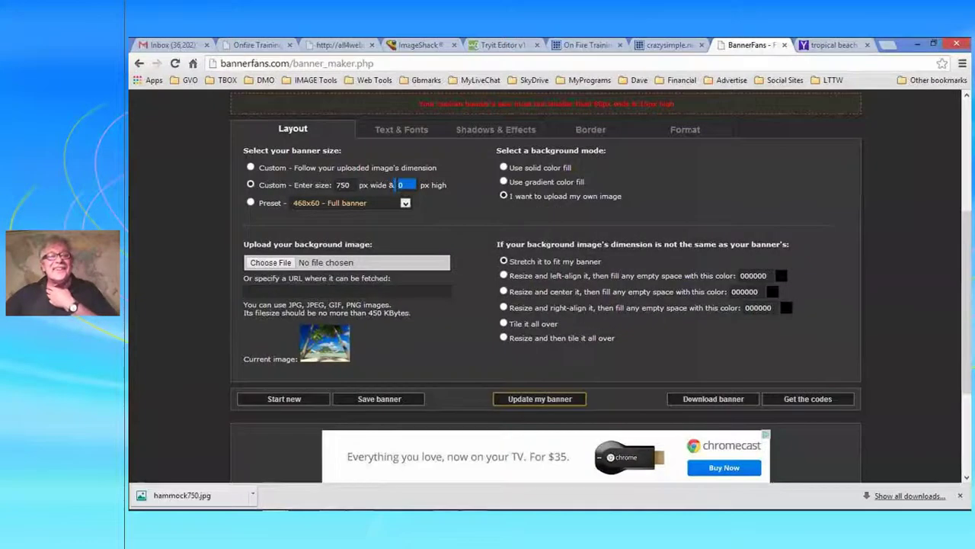
click(406, 184)
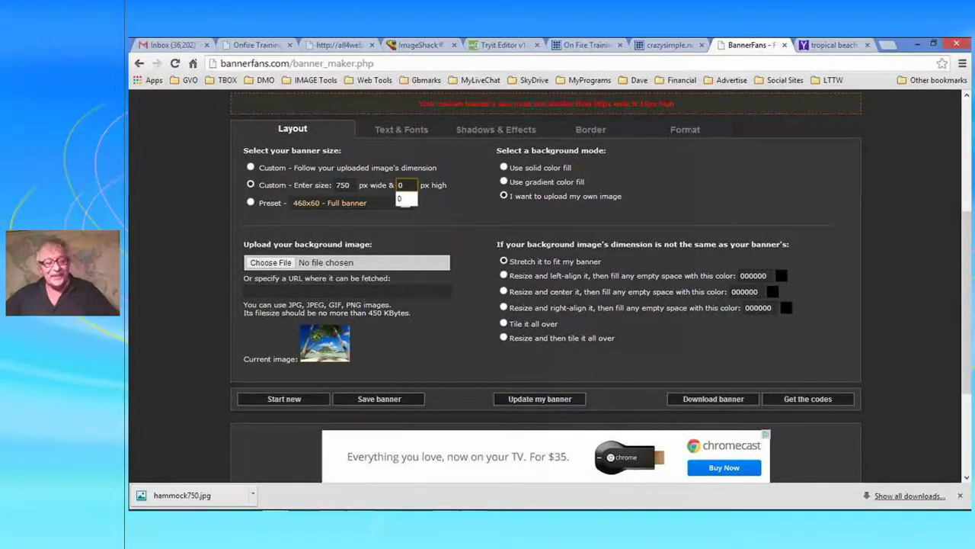
key(BackSpace)
text(500)
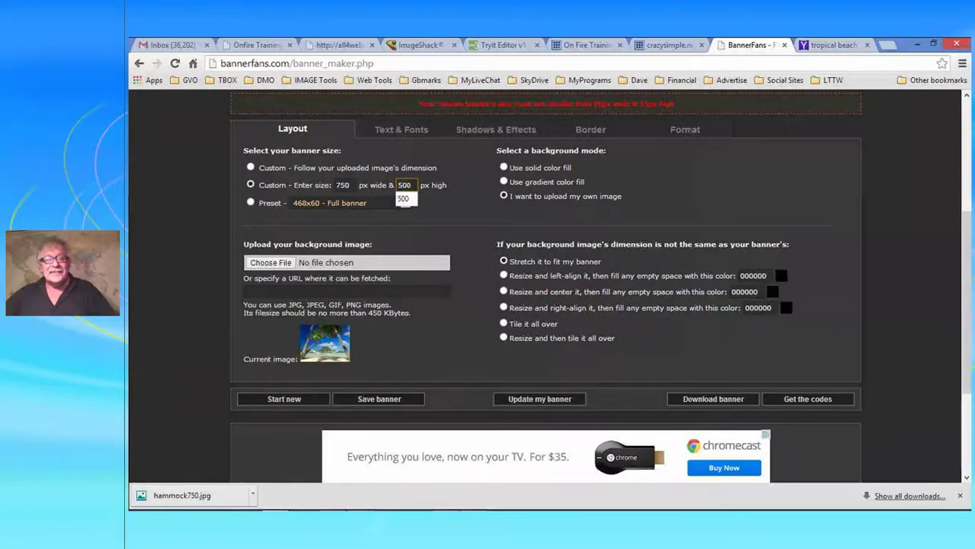
click(540, 398)
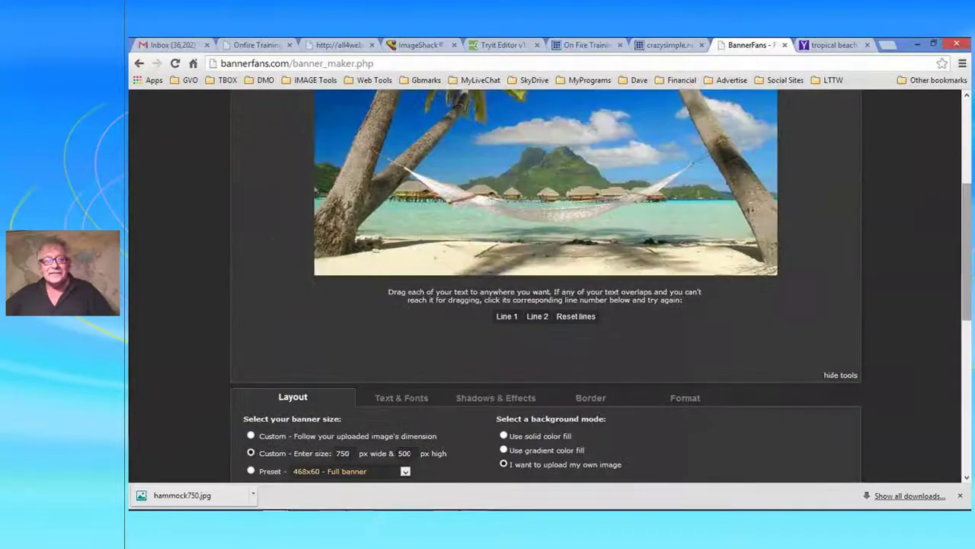
Drag the title text down the hammock picture toward the sand
scroll(546, 282, up, 3)
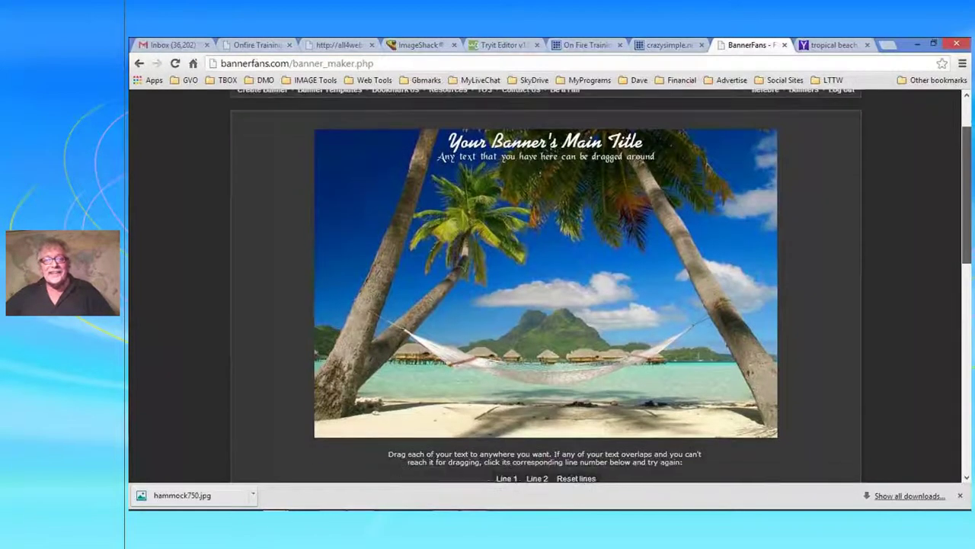
drag(545, 141, 577, 390)
scroll(546, 286, down, 3)
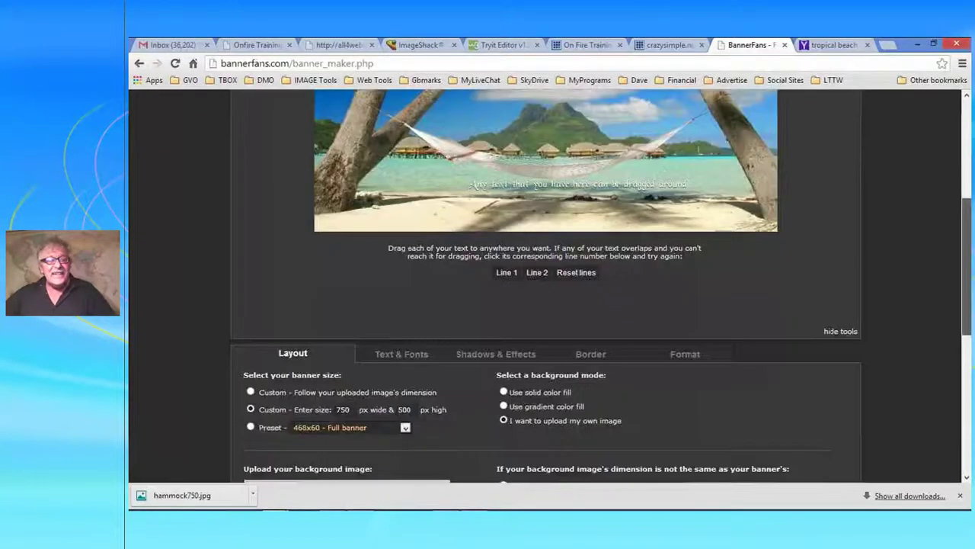
scroll(546, 286, down, 1)
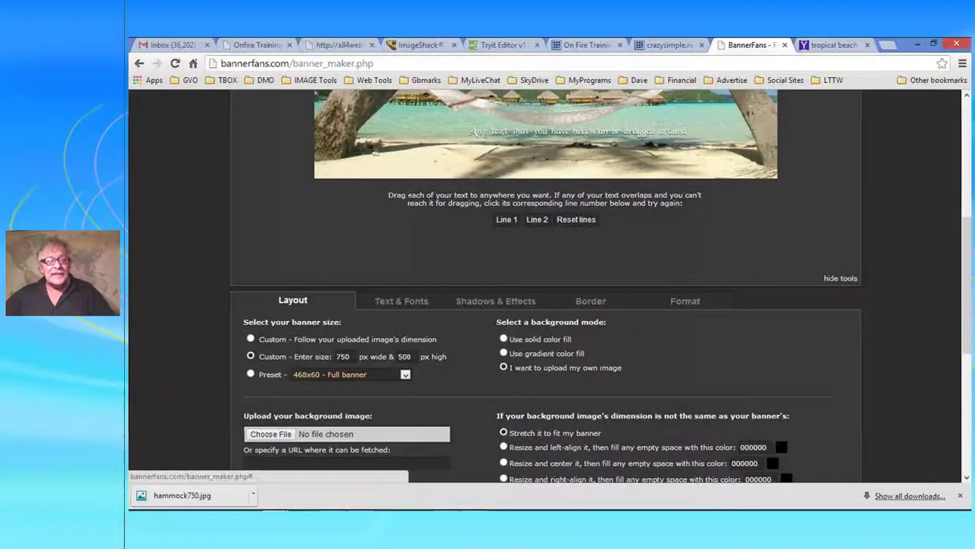
Set text Line 1 to 'All that's missing...'
click(401, 300)
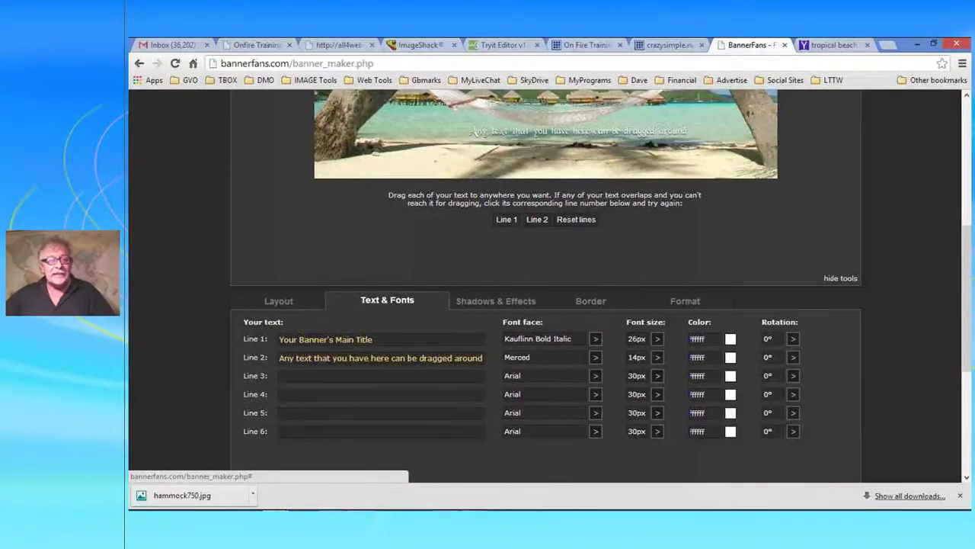
double_click(364, 339)
key(ctrl+a)
text(A)
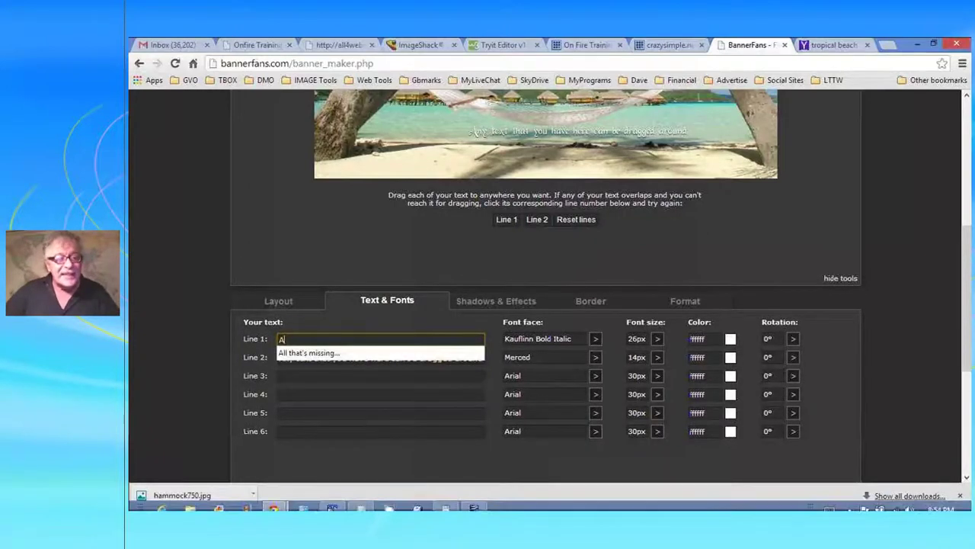
key(Down)
key(Return)
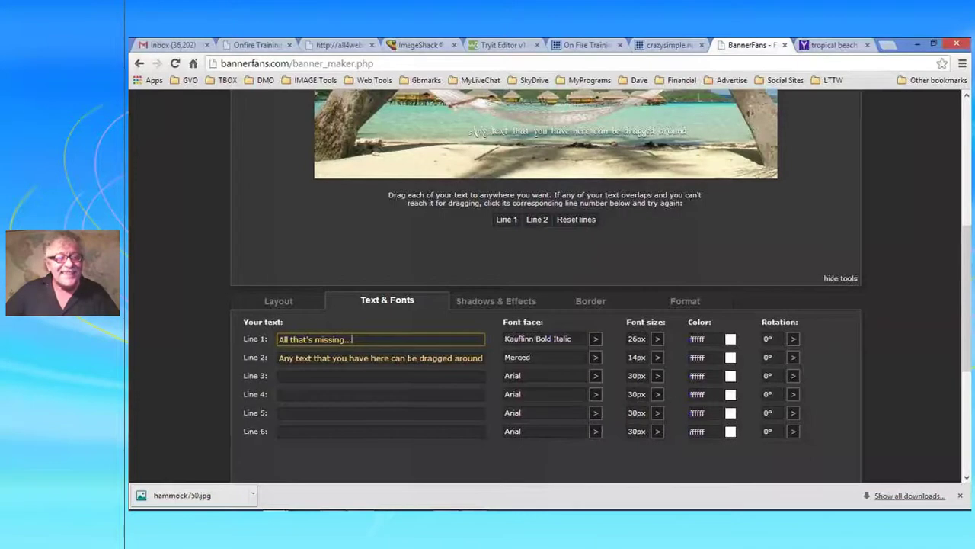
Set Line 2 to 'is YOU!' and Line 3 to 'CLICK HERE !'
click(381, 358)
key(ctrl+a)
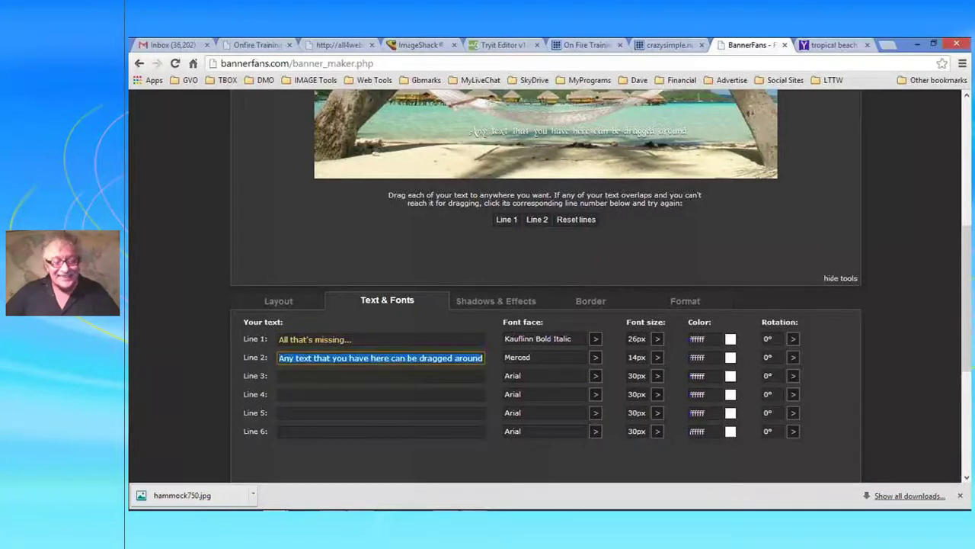
text(i)
key(Down)
key(Return)
click(381, 375)
text(c)
key(Return)
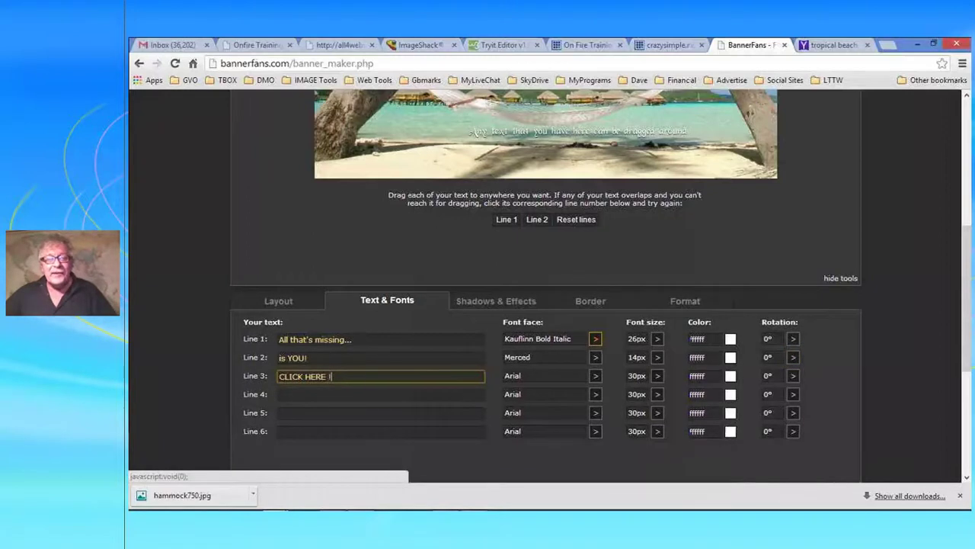
Set Line 1 to the Impact font at 42px
click(596, 339)
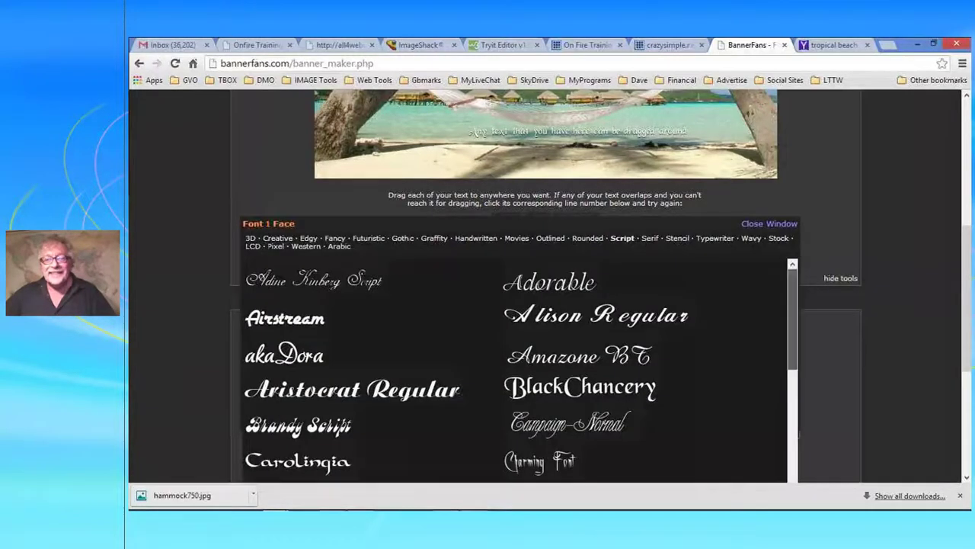
scroll(518, 366, down, 2)
scroll(514, 370, up, 2)
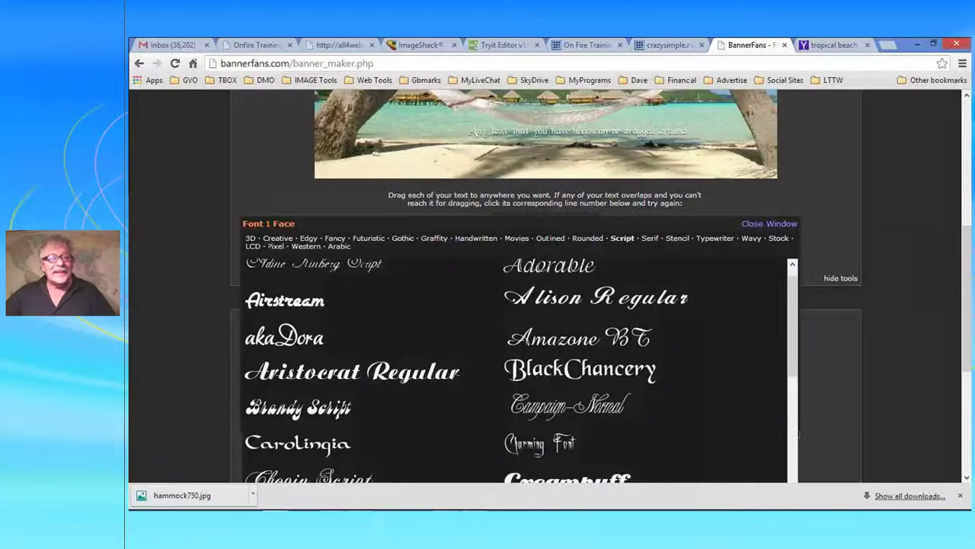
click(279, 237)
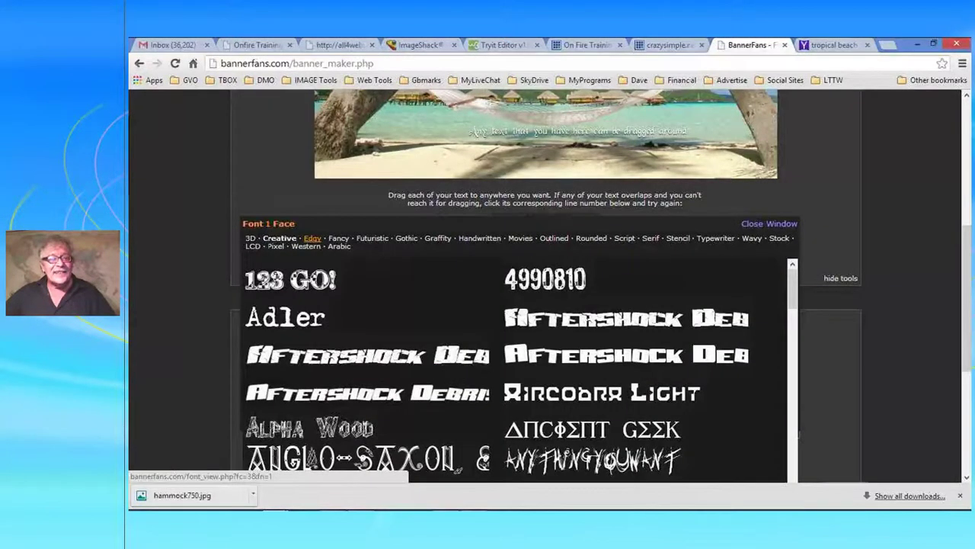
click(312, 237)
click(339, 238)
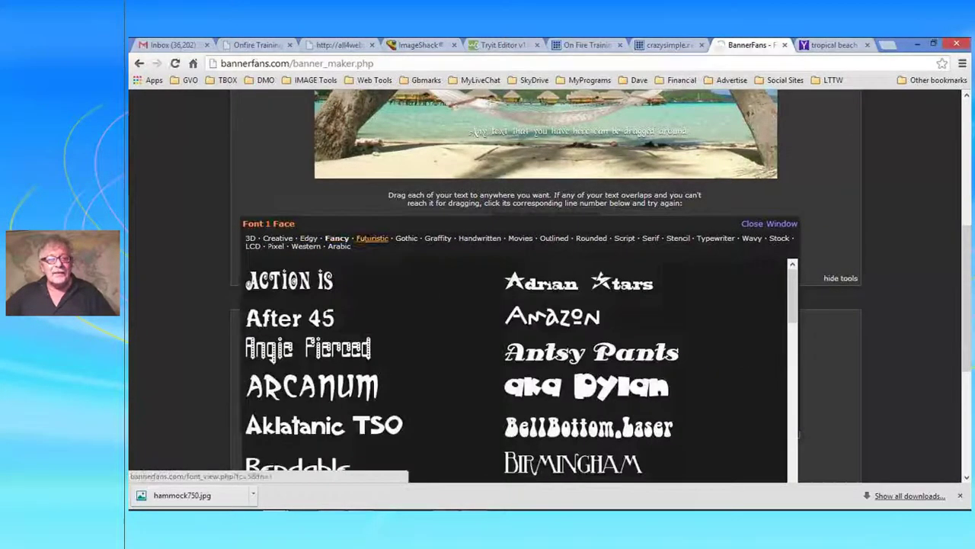
click(372, 238)
click(441, 238)
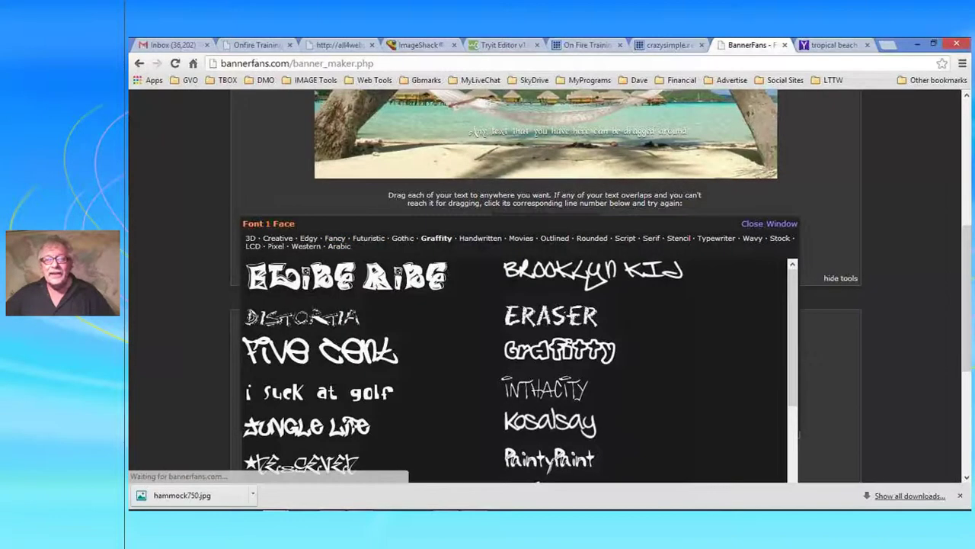
click(776, 238)
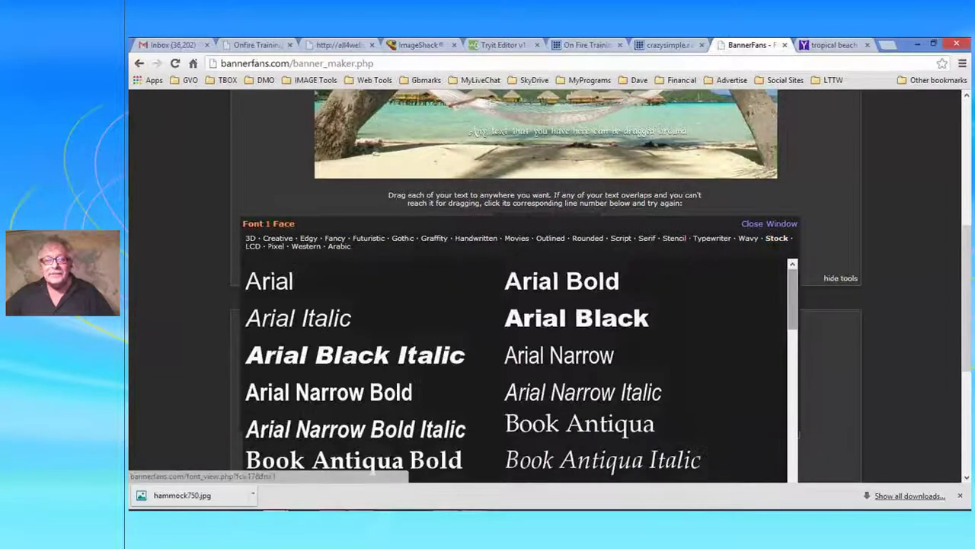
scroll(373, 471, down, 5)
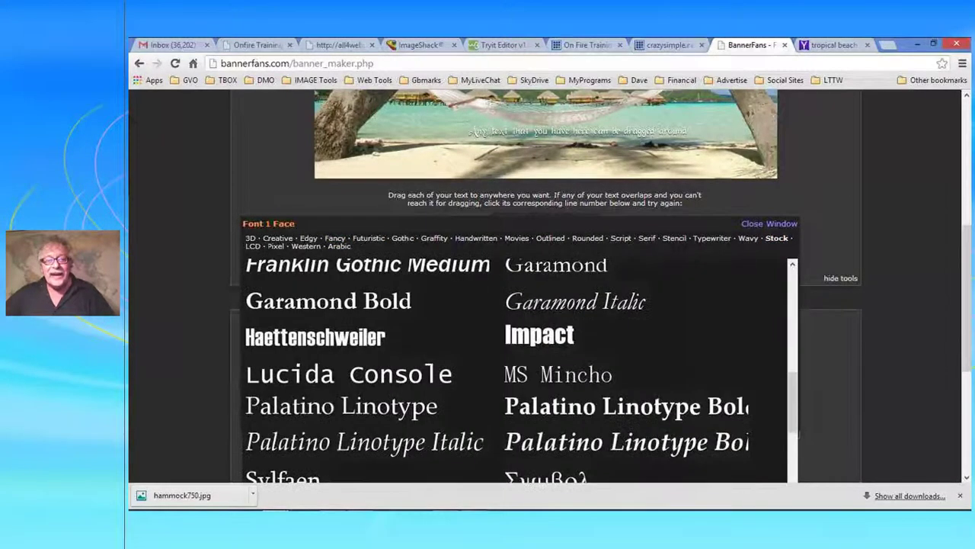
click(540, 333)
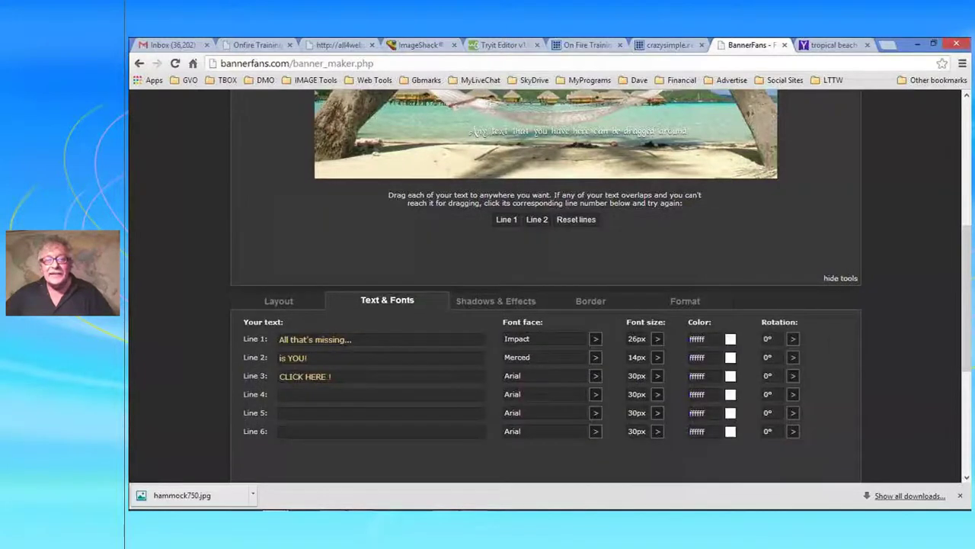
click(657, 338)
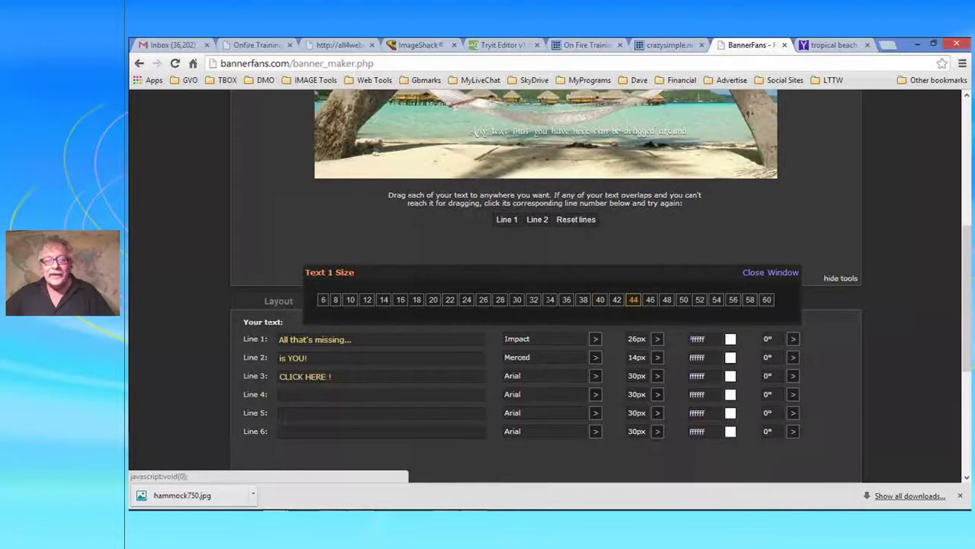
click(616, 299)
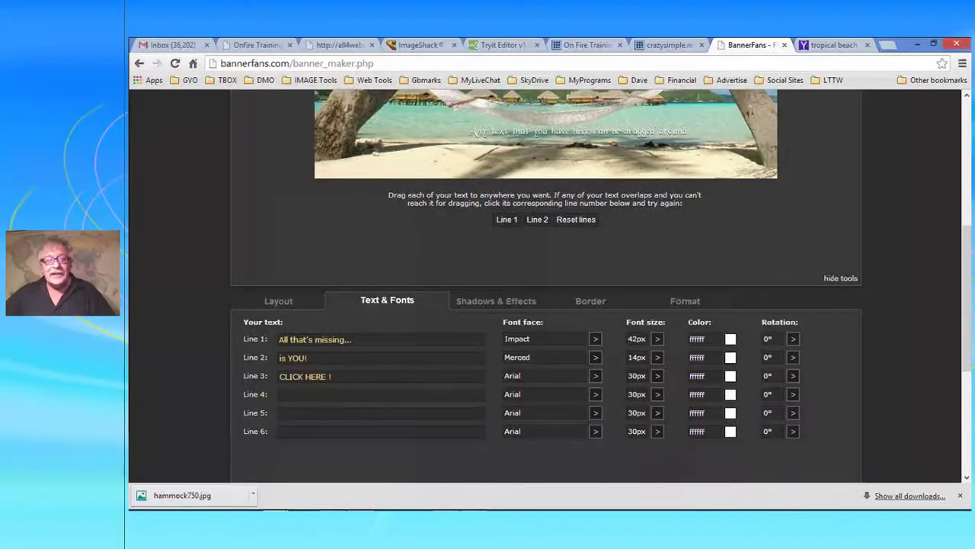
Set Line 2 to 42px in the Impact font
click(657, 357)
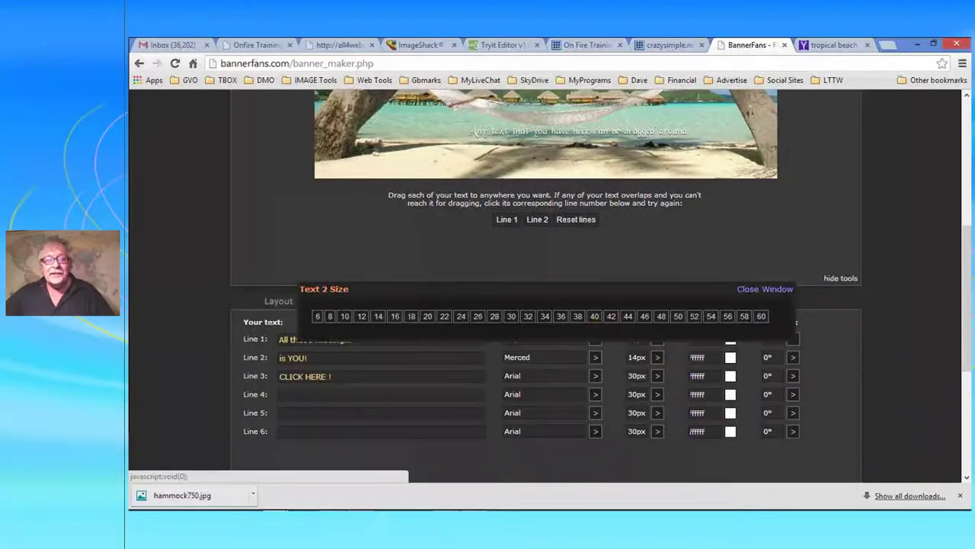
click(611, 316)
click(595, 357)
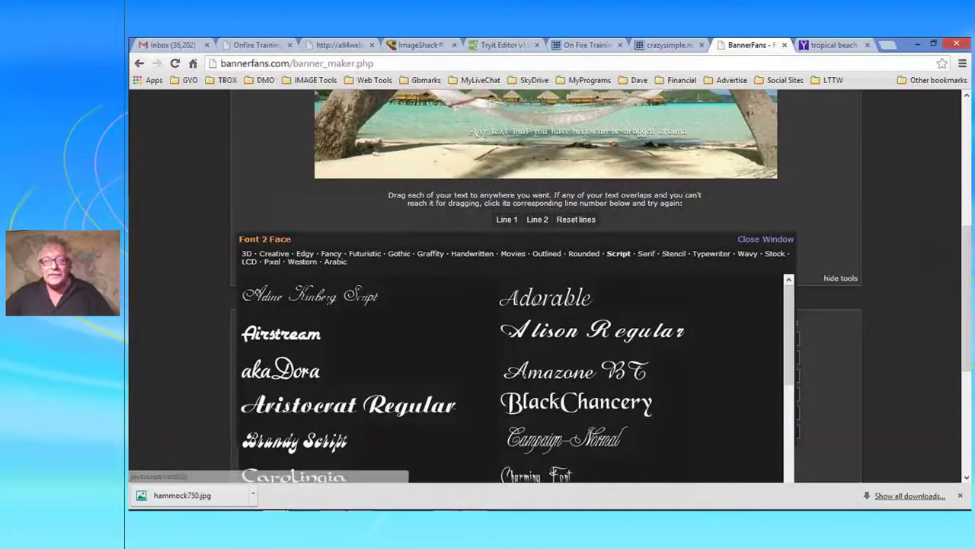
click(773, 253)
scroll(510, 377, down, 4)
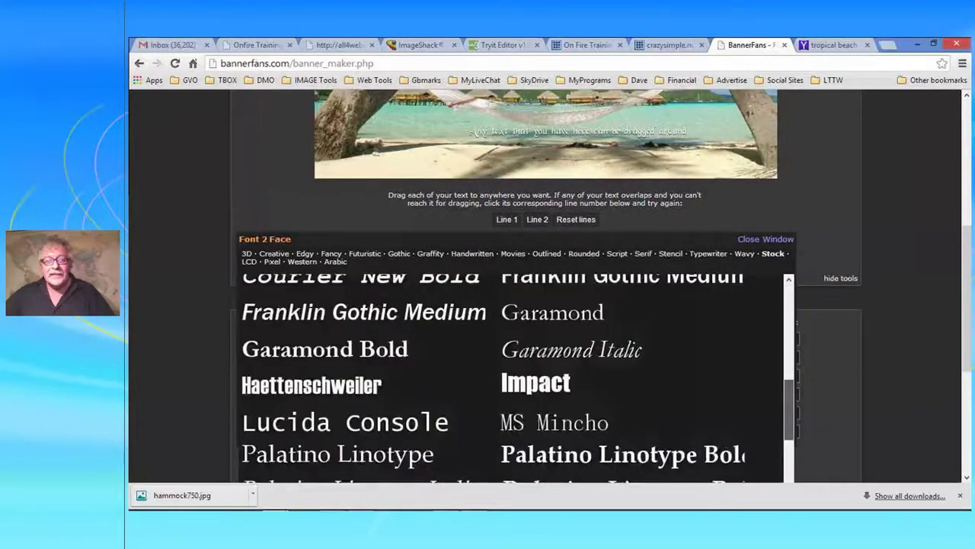
click(535, 383)
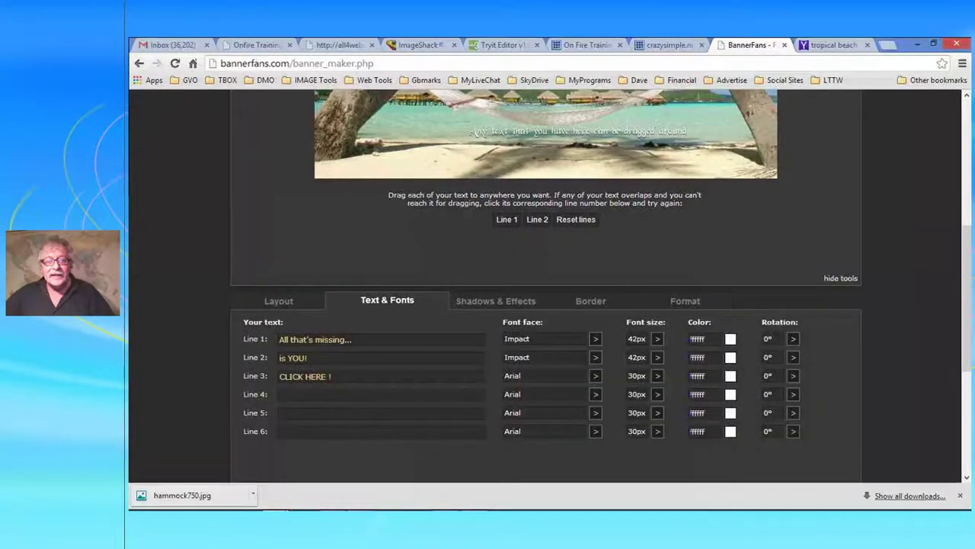
Make Line 3 Impact at 40px in red ff0033 and update the banner
click(595, 376)
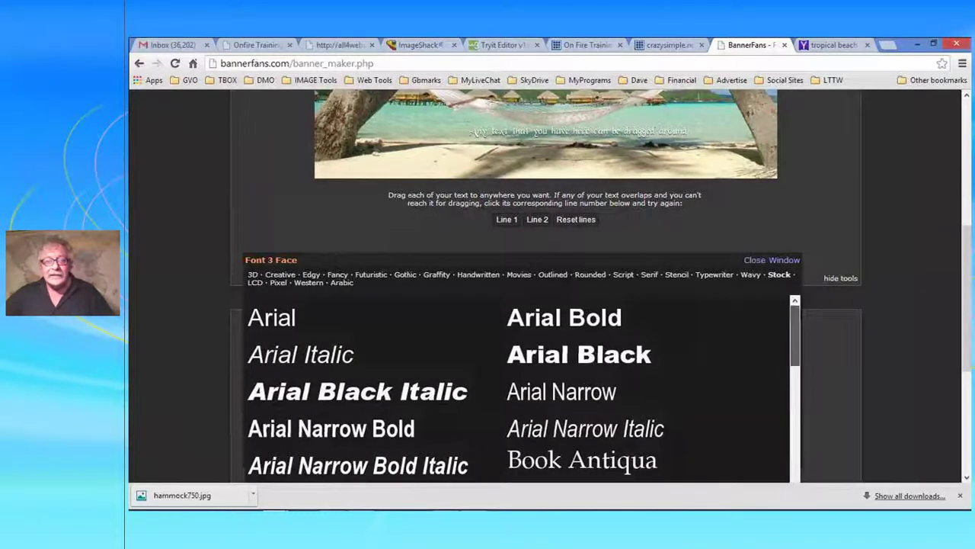
scroll(701, 305, down, 4)
scroll(518, 388, down, 5)
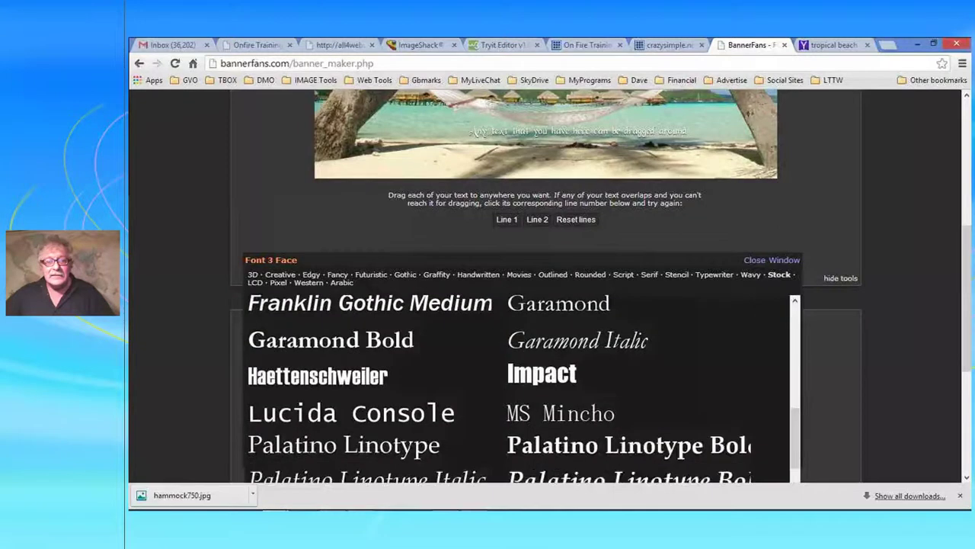
click(542, 394)
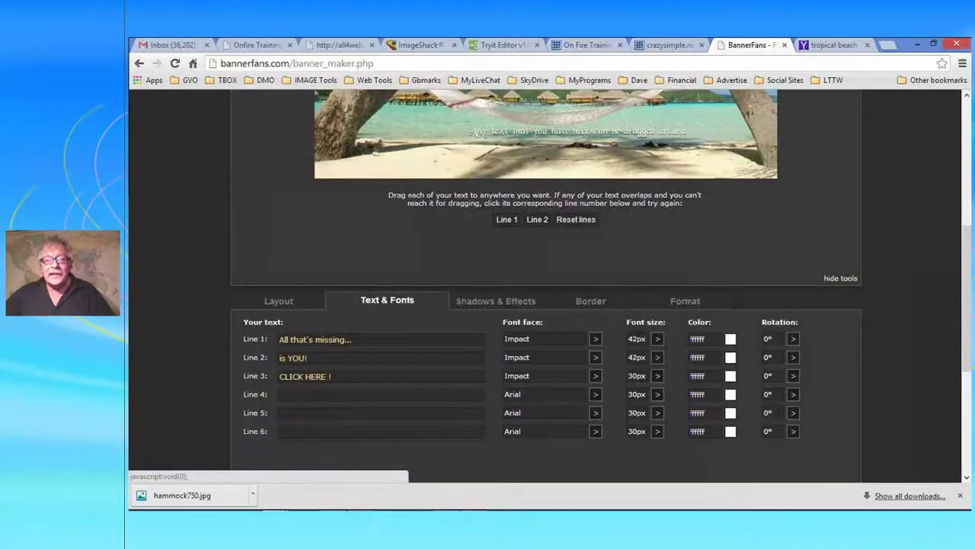
click(657, 376)
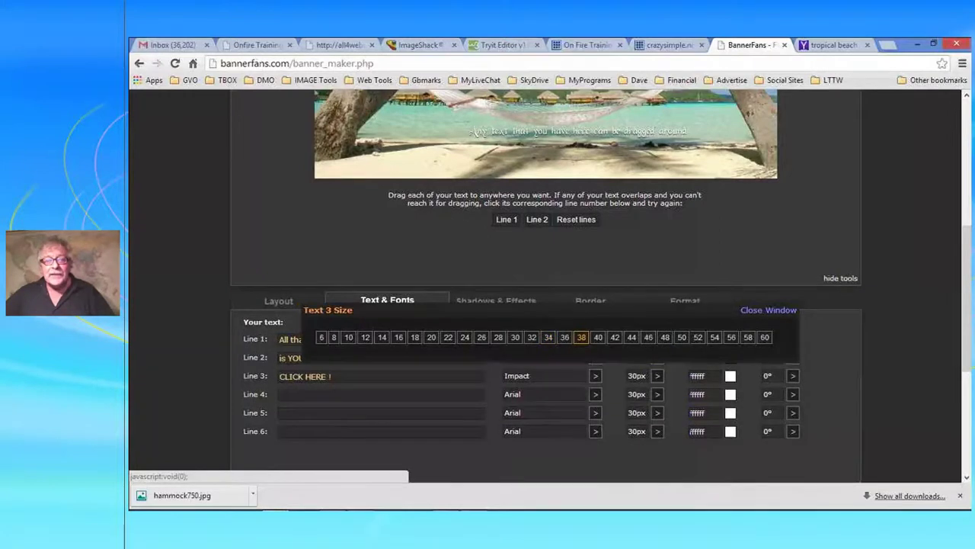
click(599, 337)
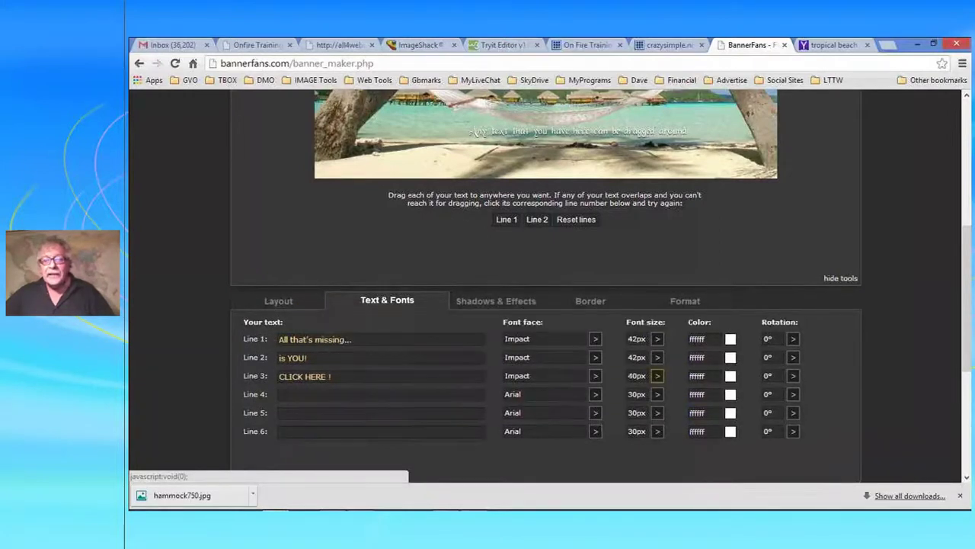
click(730, 375)
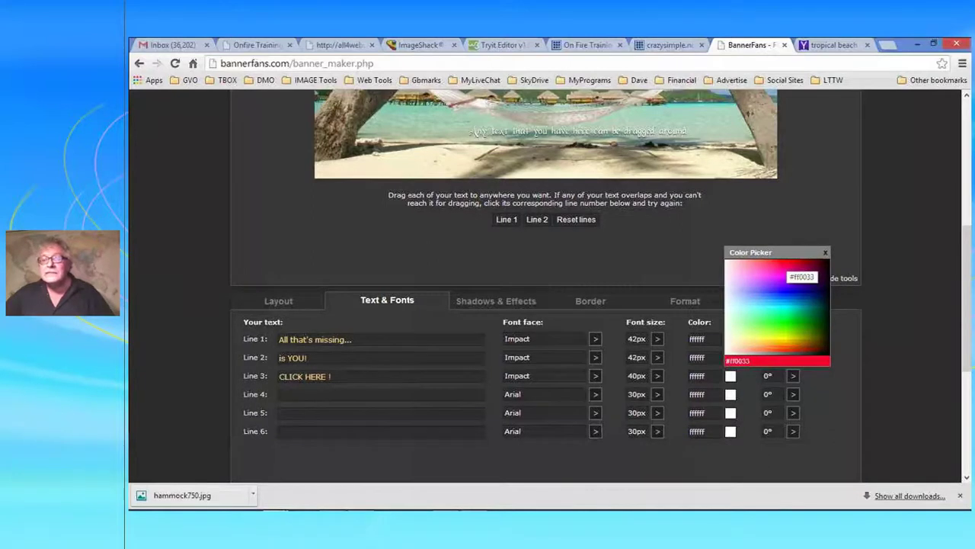
click(792, 284)
scroll(539, 324, down, 2)
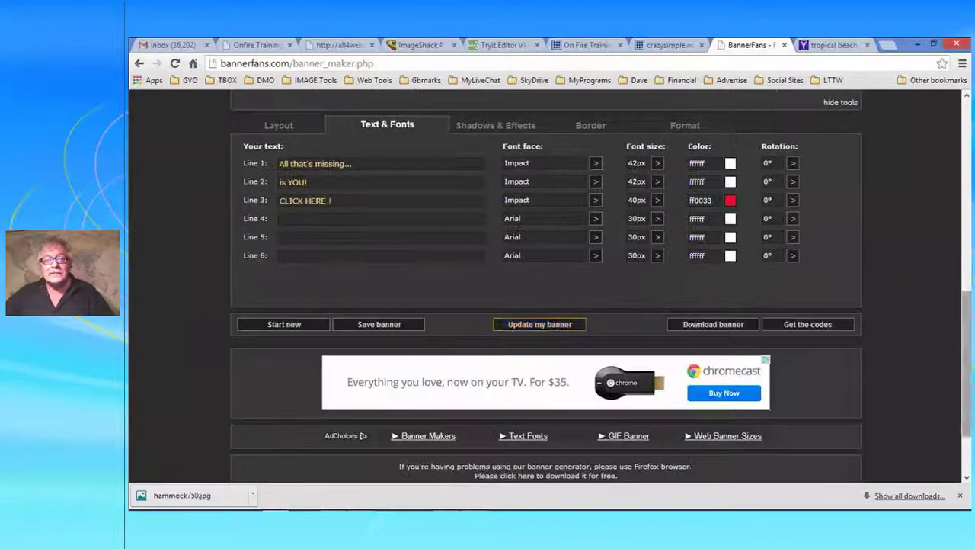
click(539, 324)
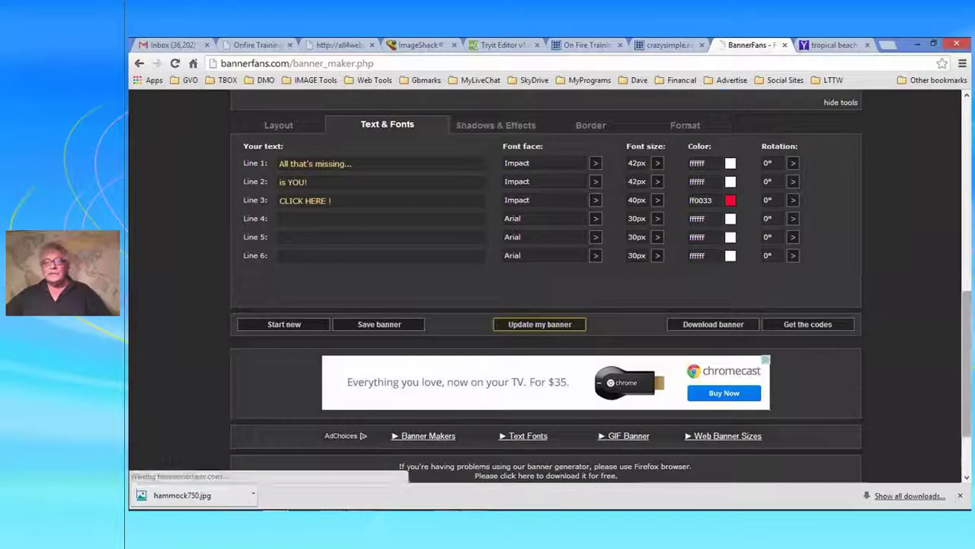
scroll(546, 282, up, 1)
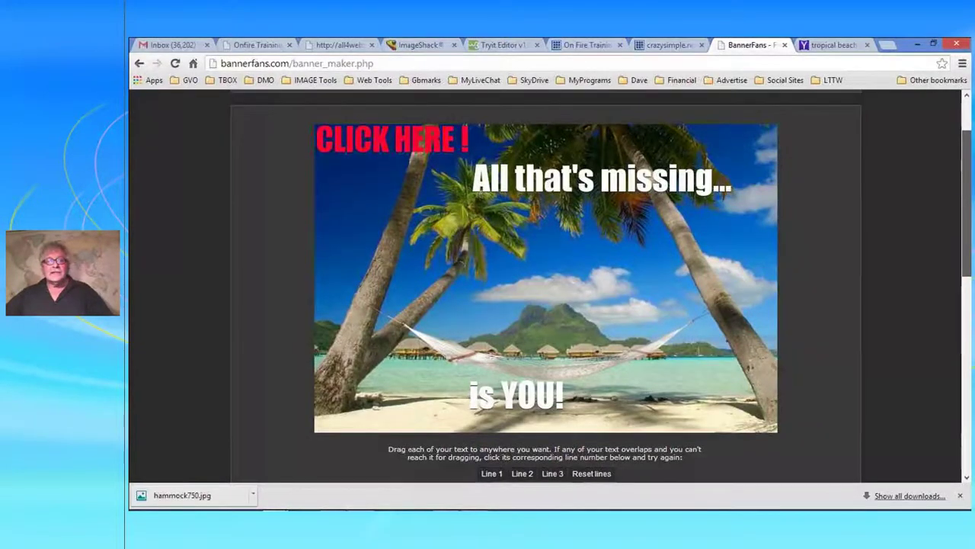
Drag 'All that's missing...' lower, 'is YOU!' up, and 'CLICK HERE !' down onto the sand
drag(602, 179, 583, 188)
drag(516, 395, 558, 312)
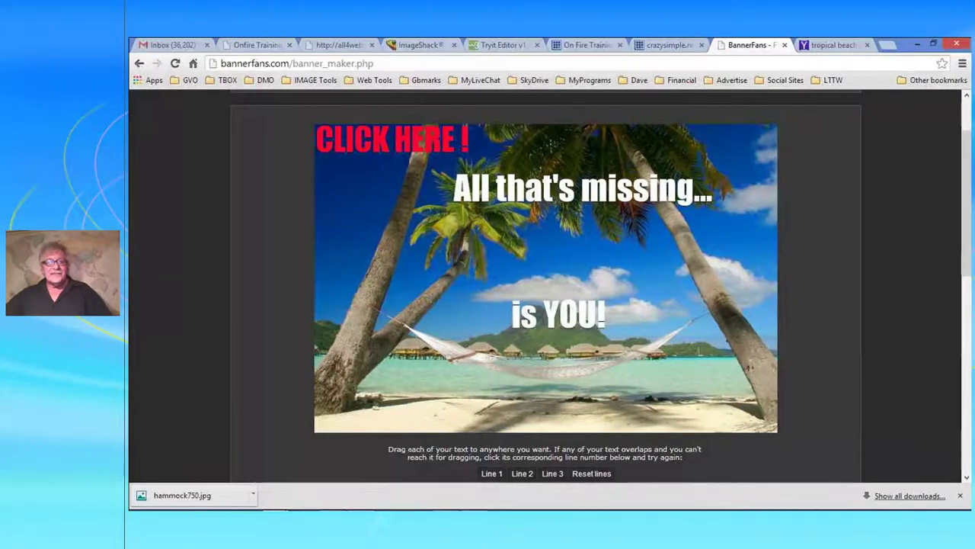
drag(392, 140, 561, 410)
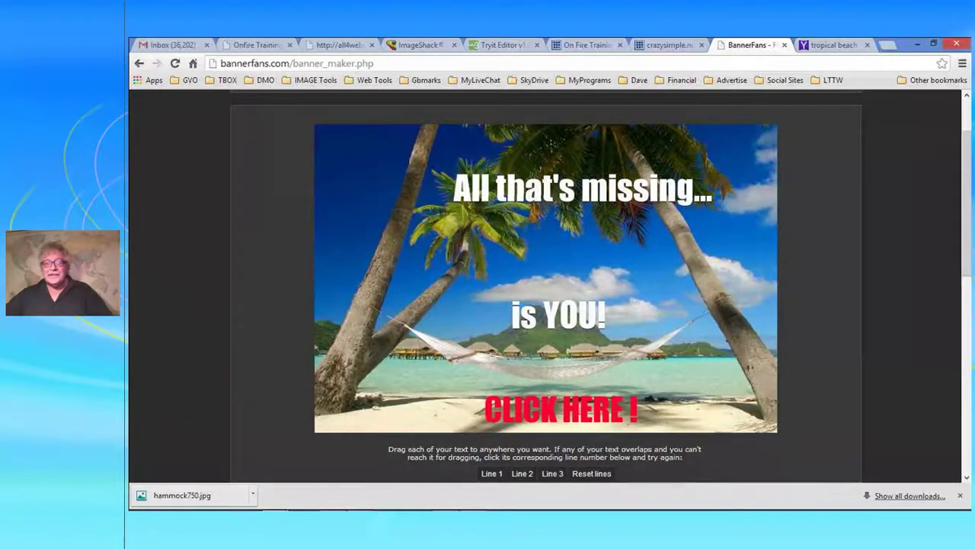
scroll(545, 282, down, 3)
scroll(545, 282, down, 1)
scroll(545, 282, up, 3)
scroll(545, 282, up, 1)
Fine-tune the positions of 'All that's missing...' and 'is YOU!' on the banner
drag(583, 196, 583, 160)
mouse_move(559, 321)
mouse_down()
mouse_move(563, 336)
mouse_move(553, 332)
mouse_up()
drag(584, 160, 571, 207)
scroll(571, 206, down, 1)
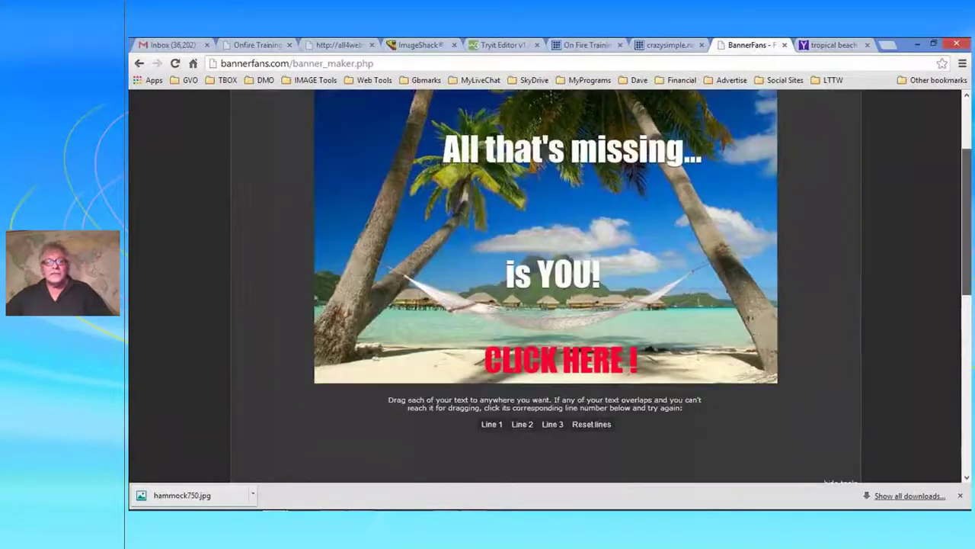
scroll(546, 282, down, 3)
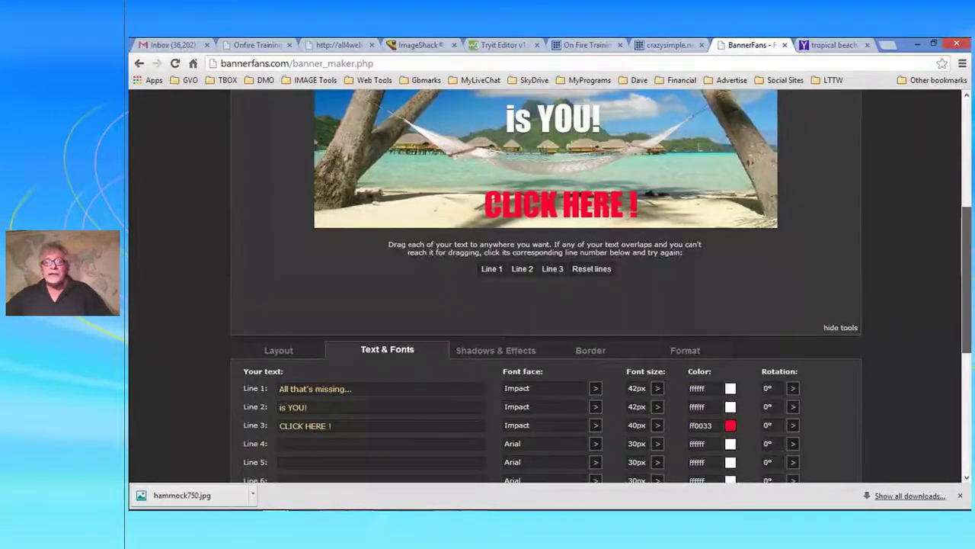
Make 'CLICK HERE !' pure red ff0000 and update the banner
drag(966, 279, 966, 285)
click(731, 407)
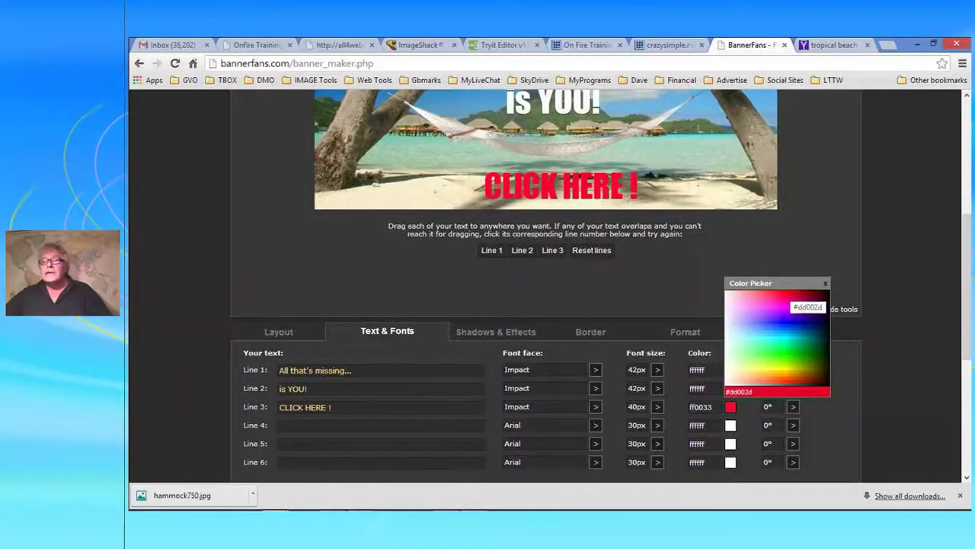
click(810, 307)
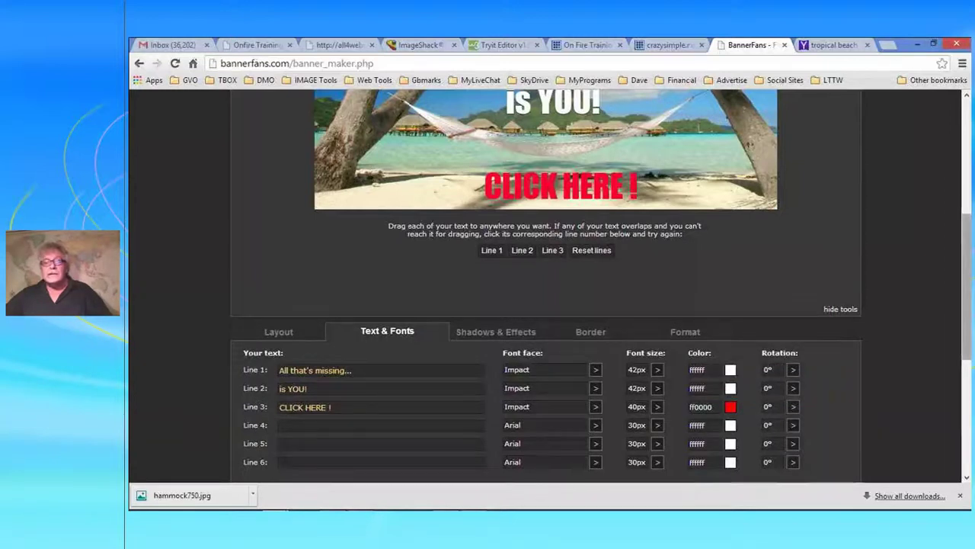
scroll(546, 286, down, 2)
click(539, 397)
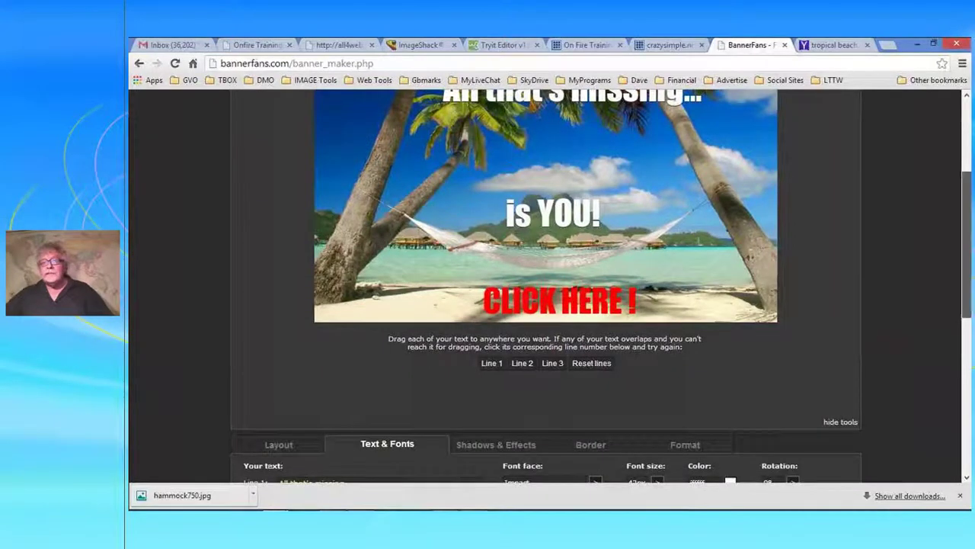
scroll(545, 286, up, 1)
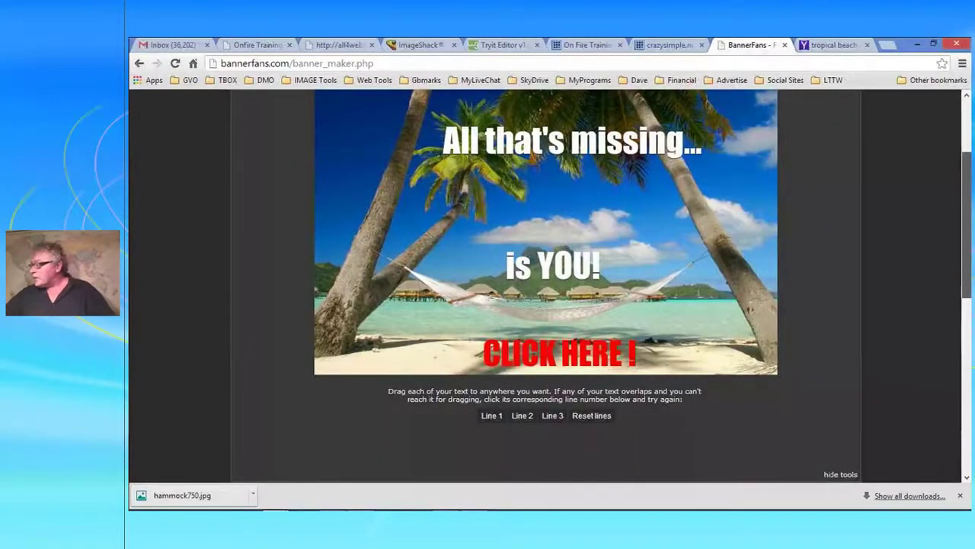
Regenerate the banner again and review the refreshed preview
scroll(545, 286, down, 1)
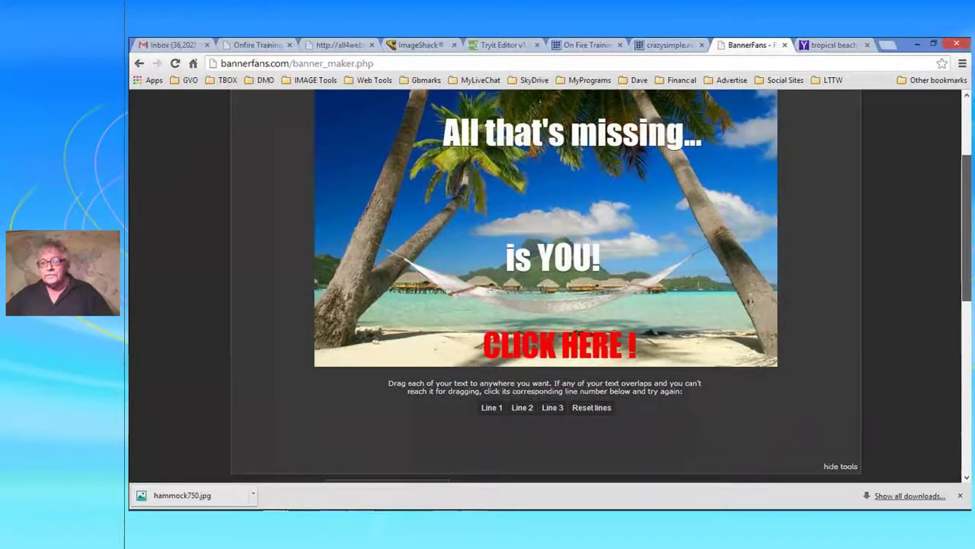
scroll(546, 286, down, 3)
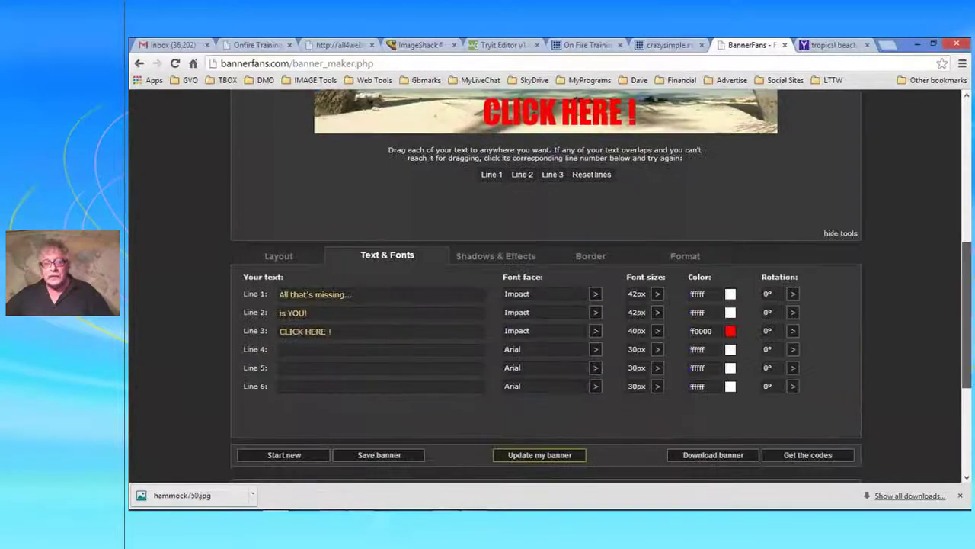
scroll(540, 446, down, 1)
click(539, 439)
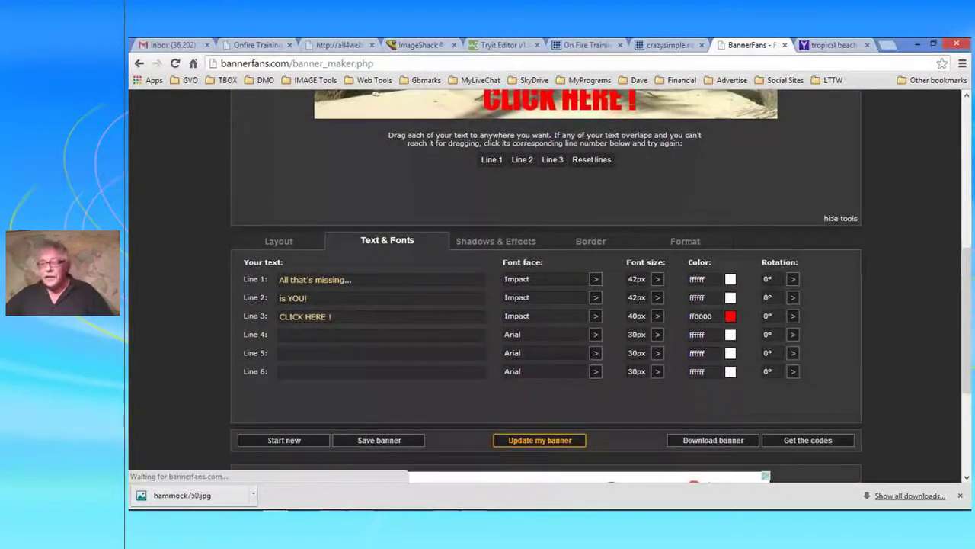
scroll(545, 285, up, 3)
scroll(546, 286, up, 1)
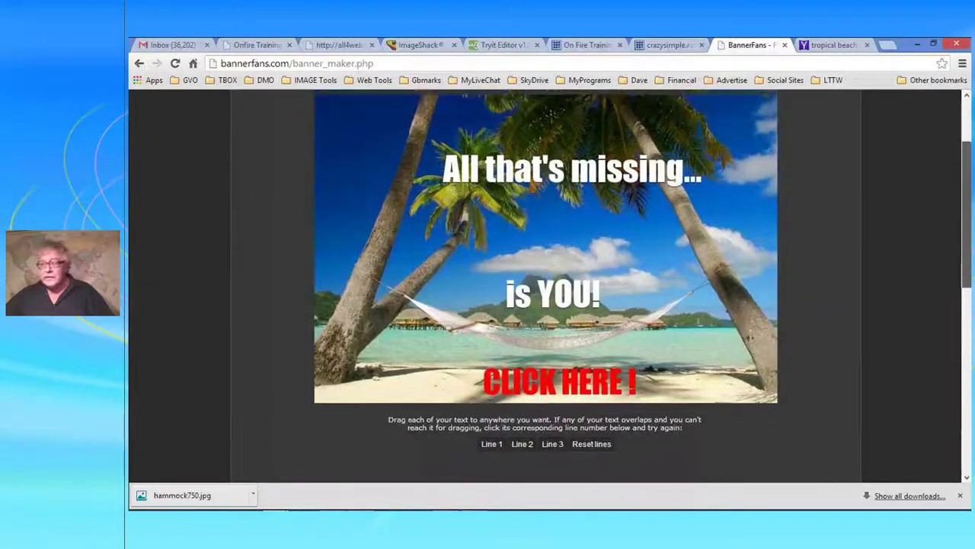
scroll(546, 286, down, 4)
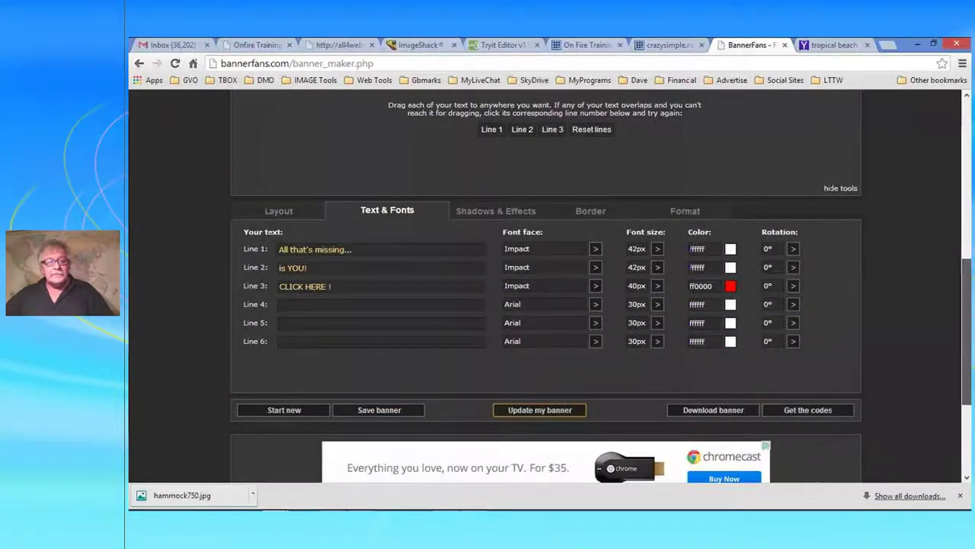
Save the banner under the new name hammock750, entering the verification code
click(379, 409)
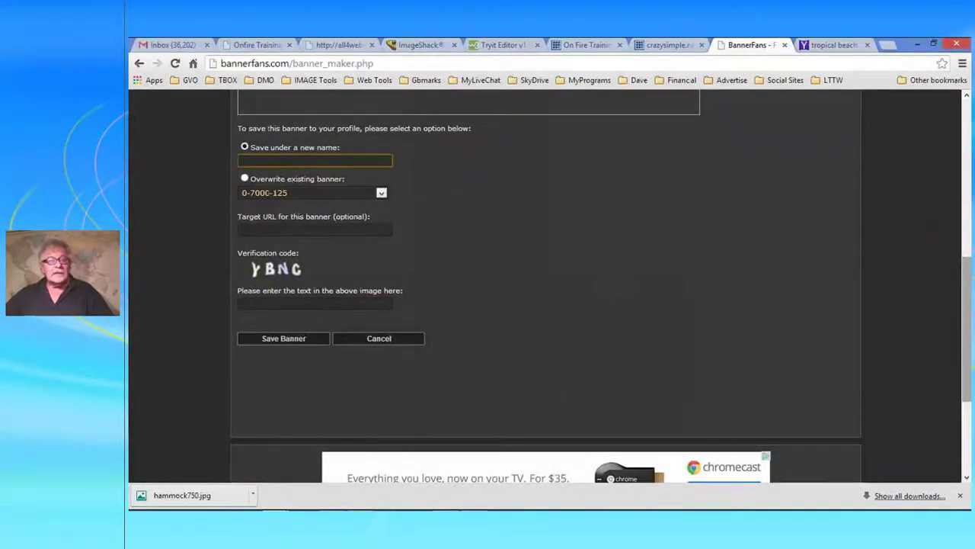
scroll(546, 285, up, 4)
scroll(546, 285, down, 3)
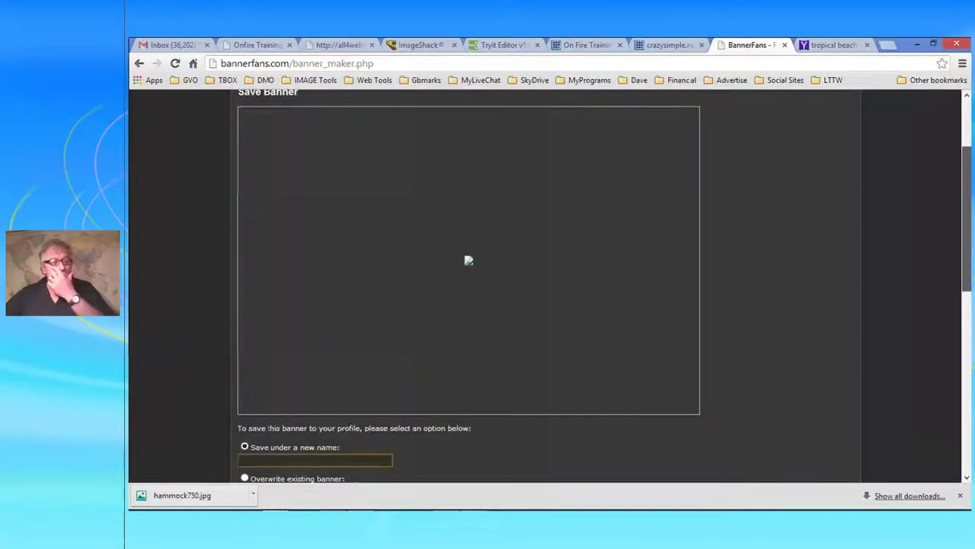
key(Down)
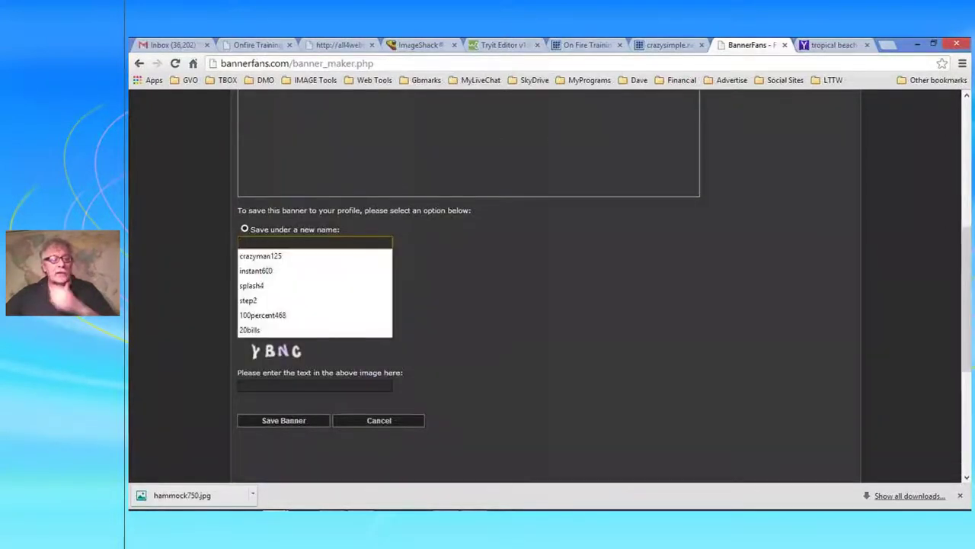
text(hammoc)
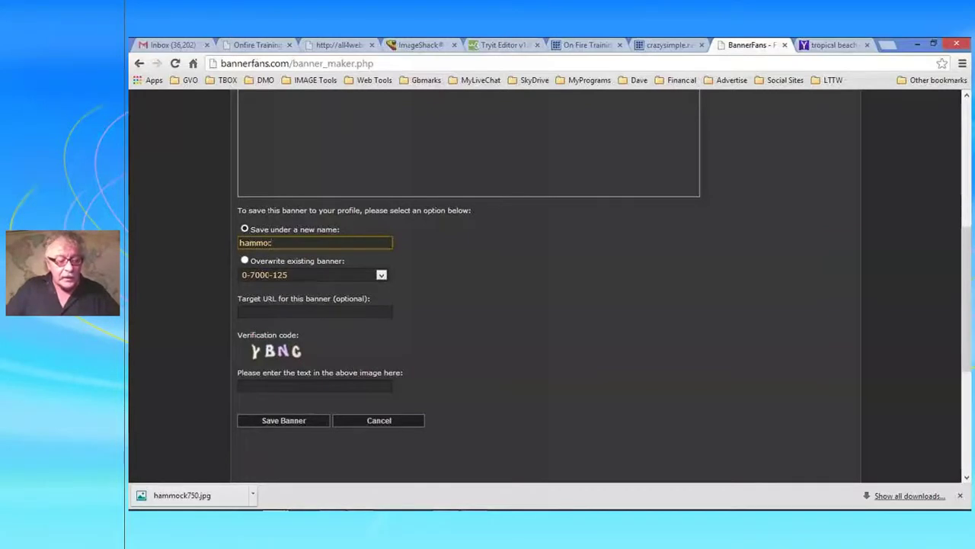
text(k7)
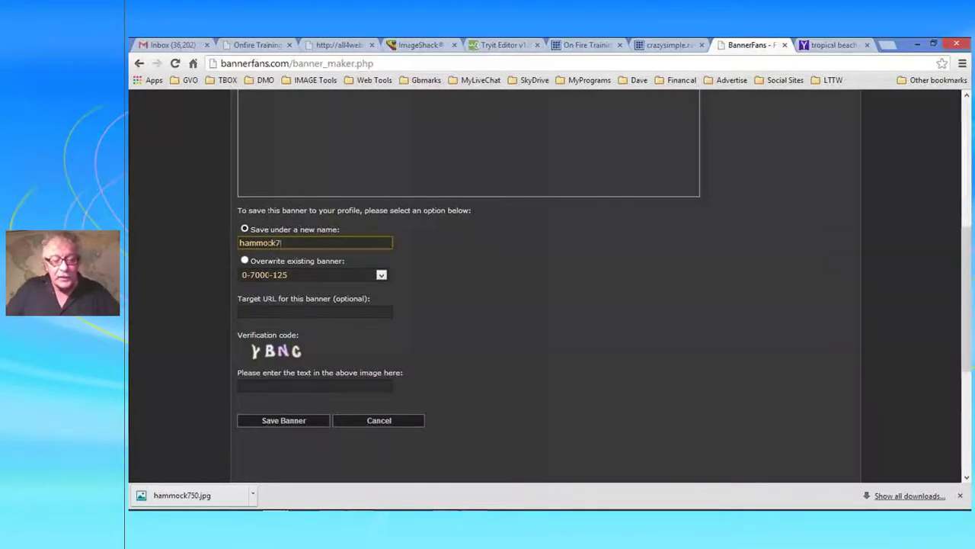
text(50)
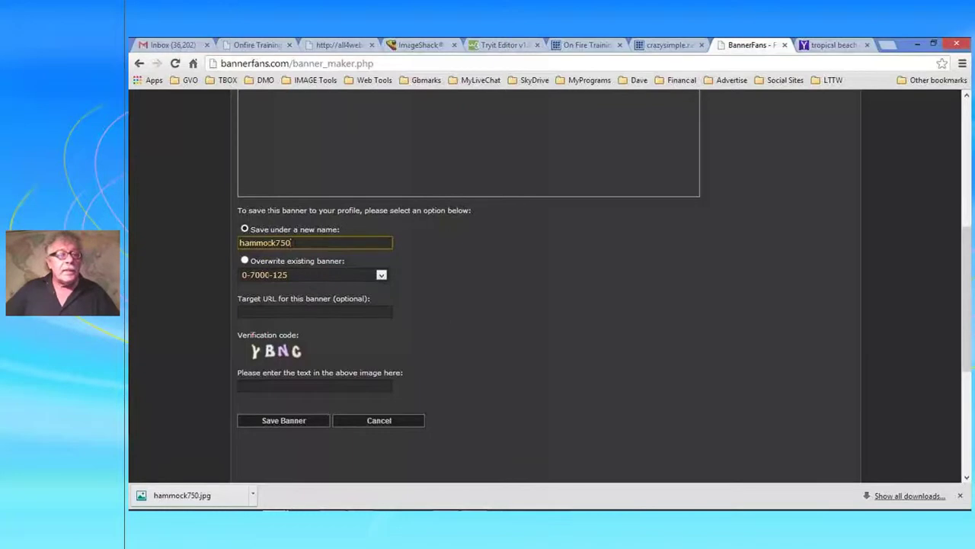
click(315, 385)
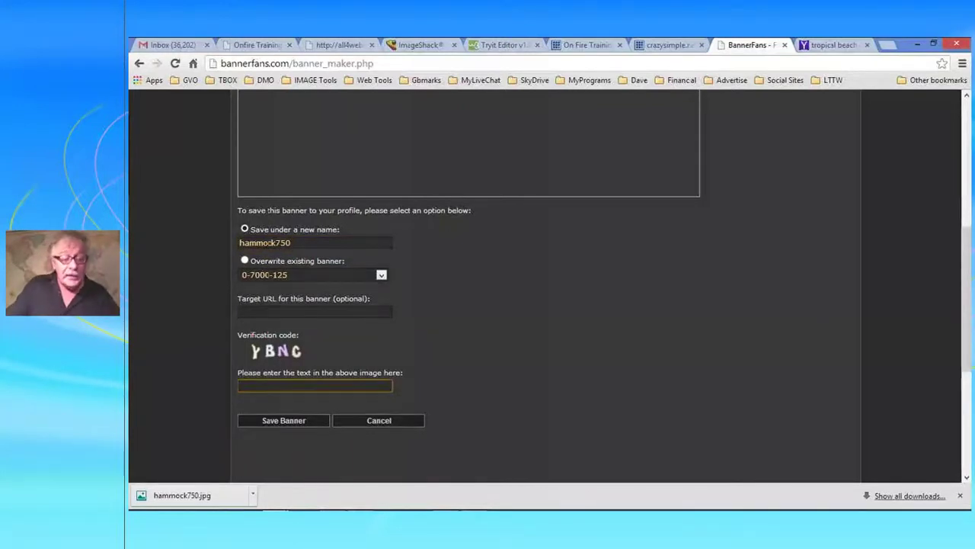
text(YB)
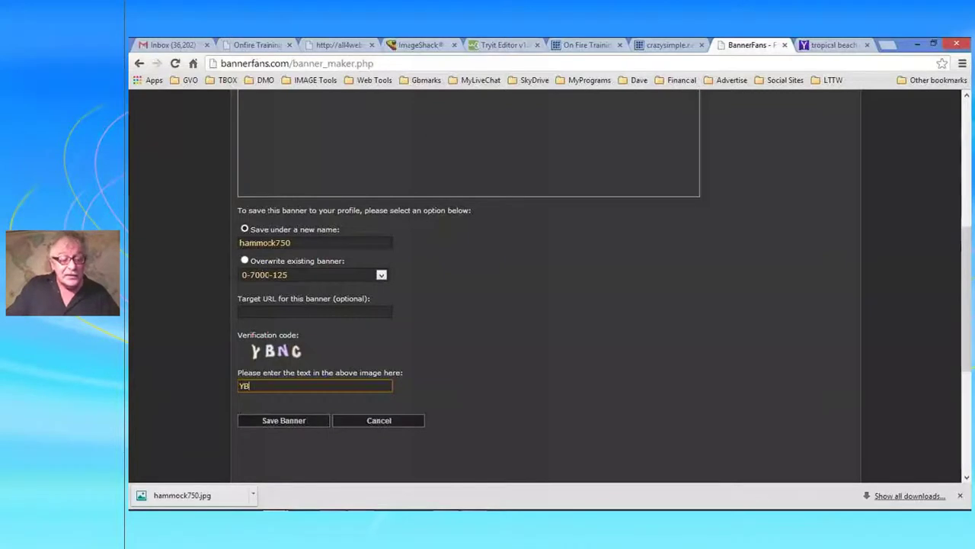
text(NC)
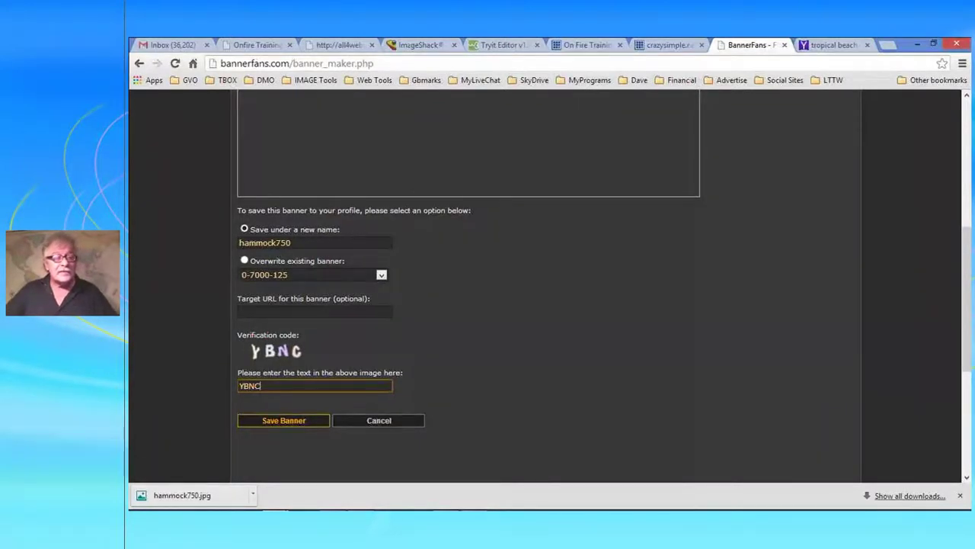
key(Return)
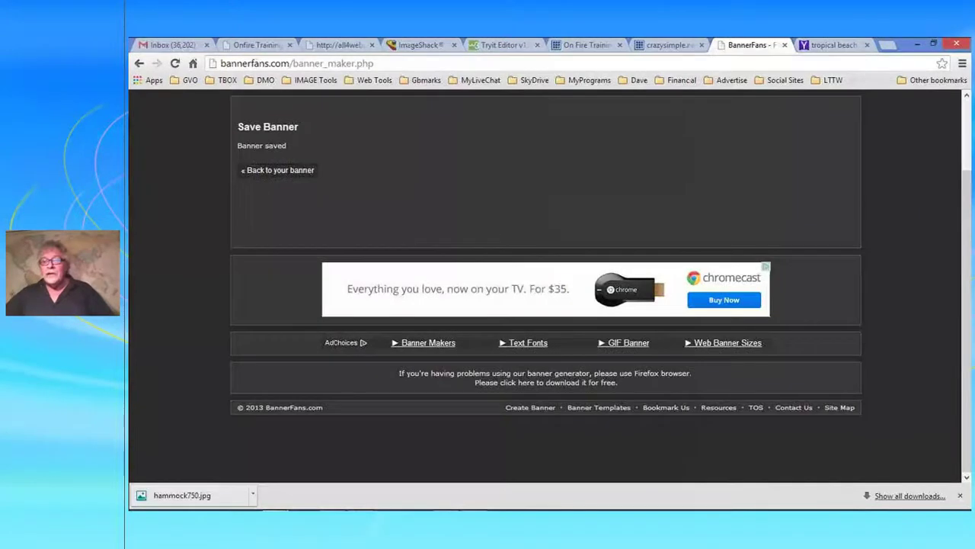
scroll(800, 168, up, 2)
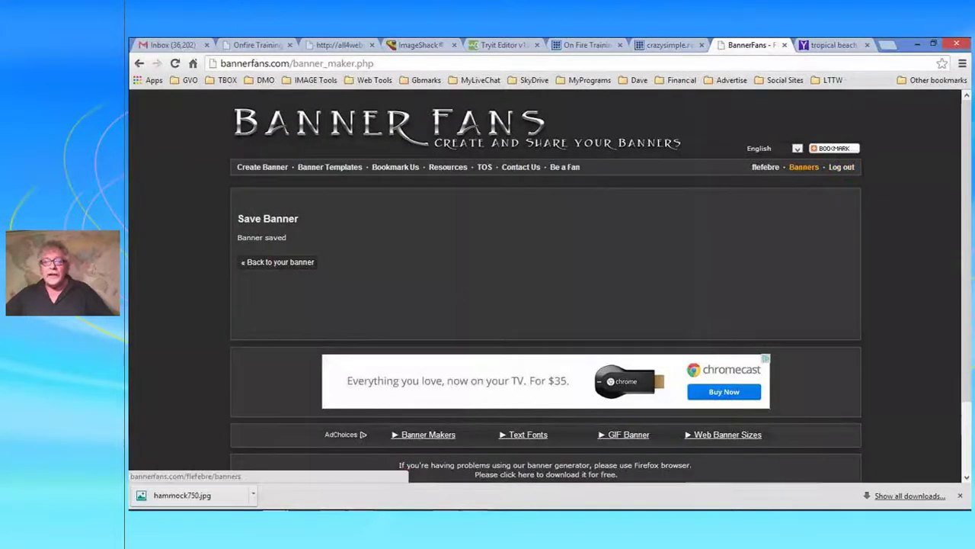
Open the Banners listing and view the newly saved hammock750 banner's page
click(804, 167)
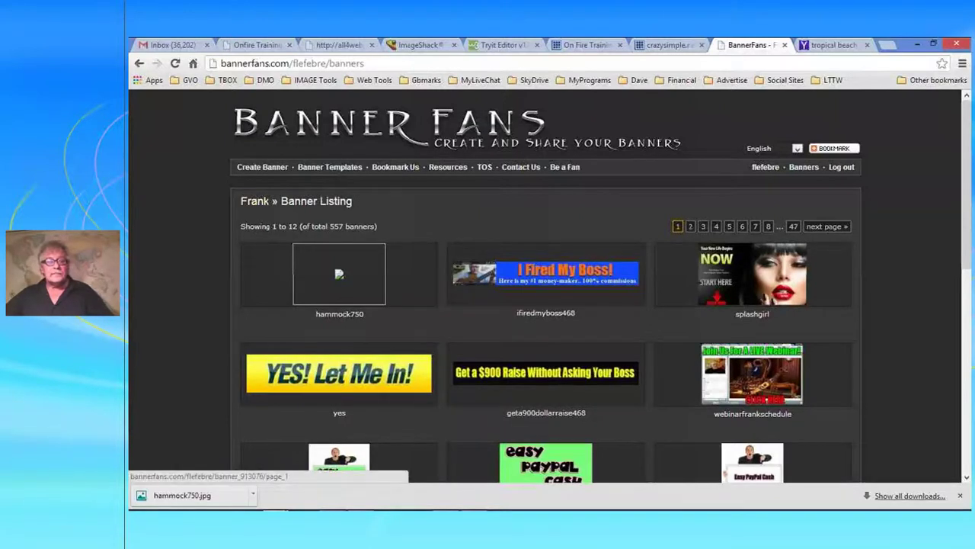
click(340, 275)
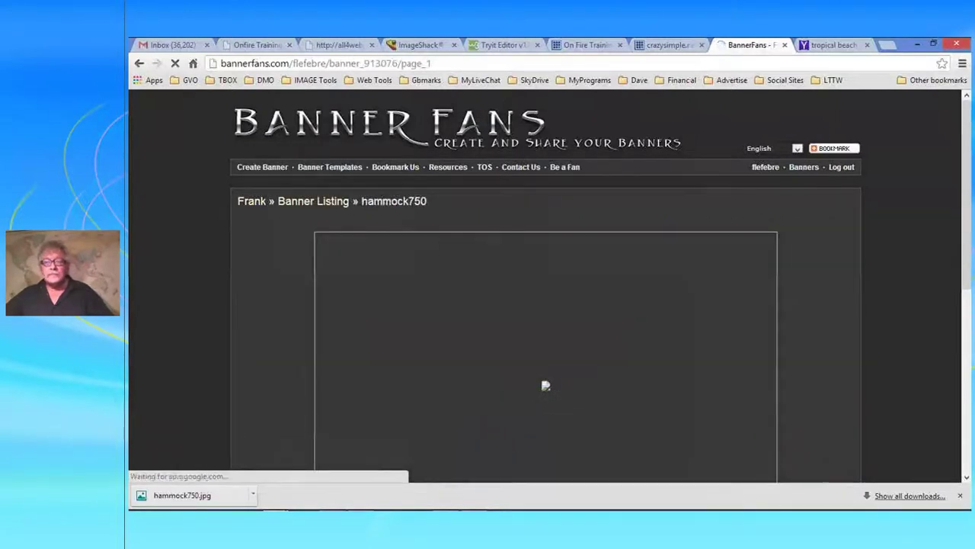
scroll(546, 304, down, 4)
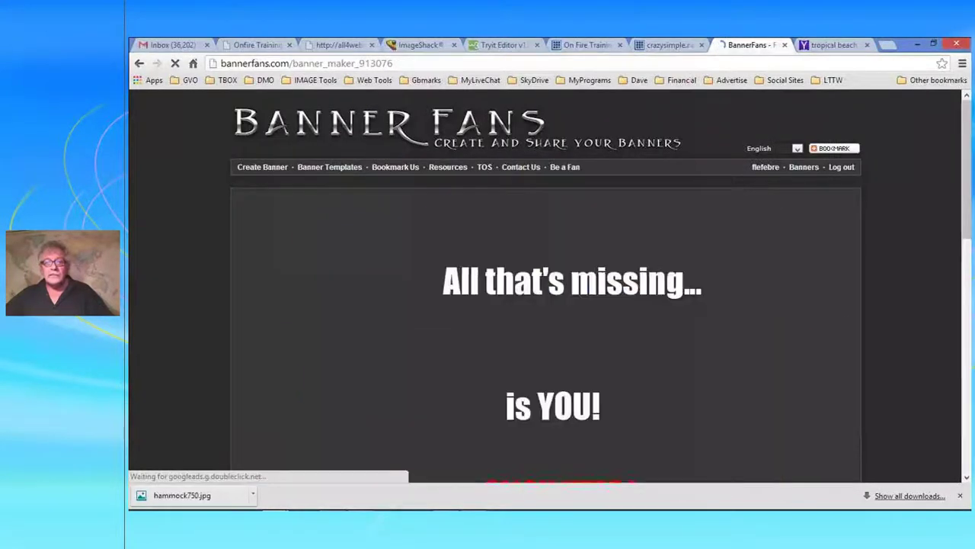
scroll(545, 286, down, 2)
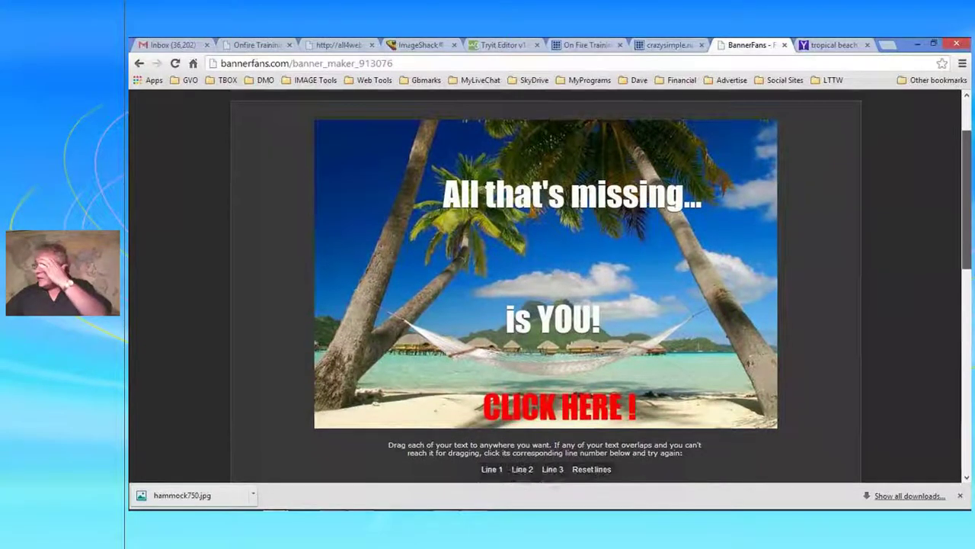
scroll(546, 286, up, 1)
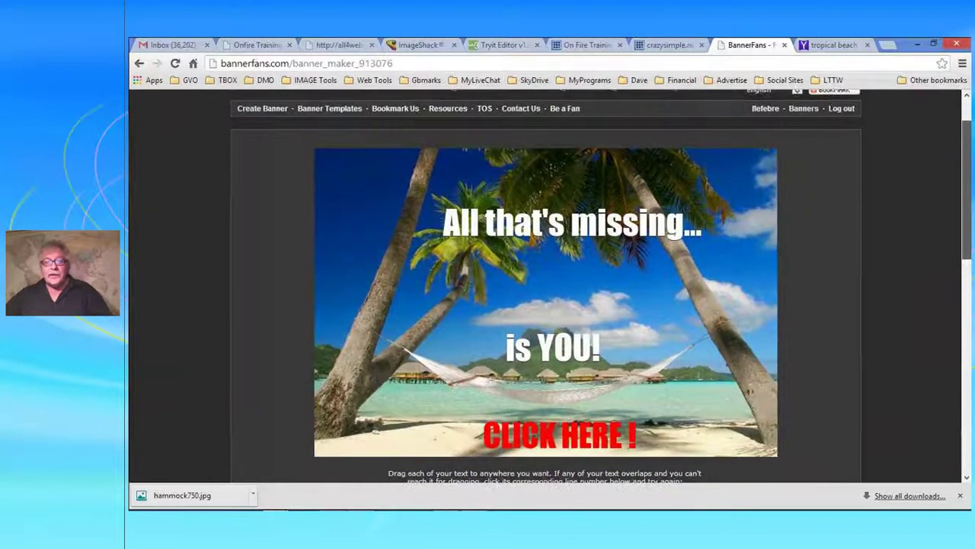
right_click(558, 268)
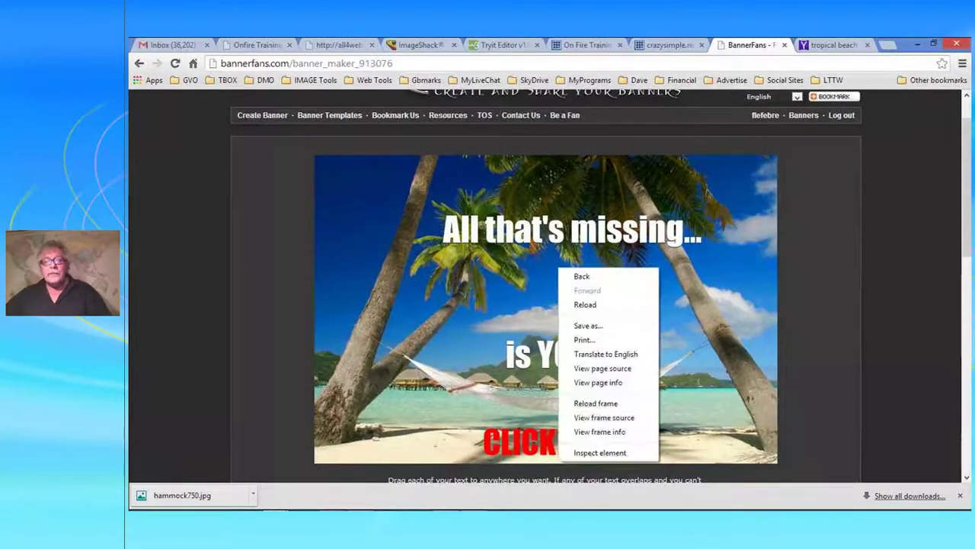
key(Escape)
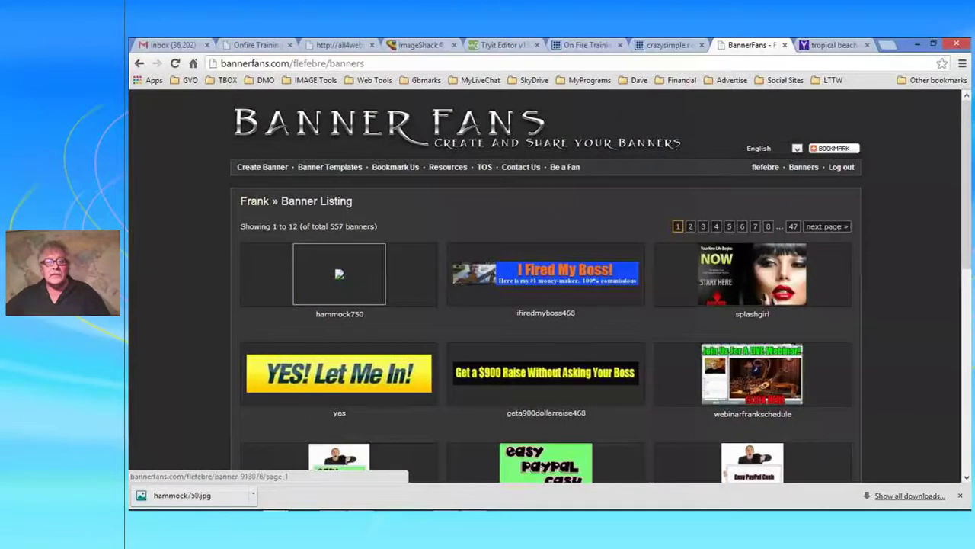
Open the hammock750 banner's page again from the listing
click(339, 274)
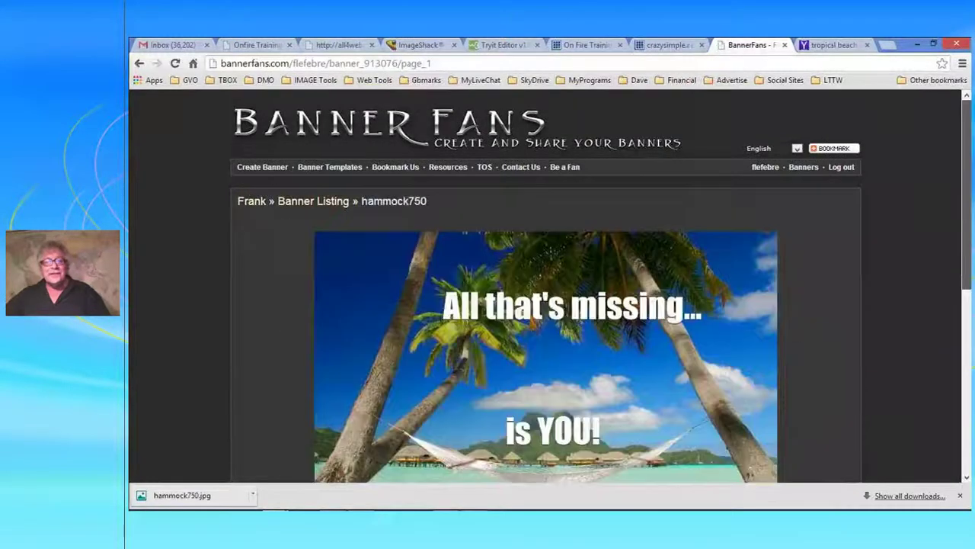
scroll(545, 290, down, 3)
scroll(546, 290, down, 2)
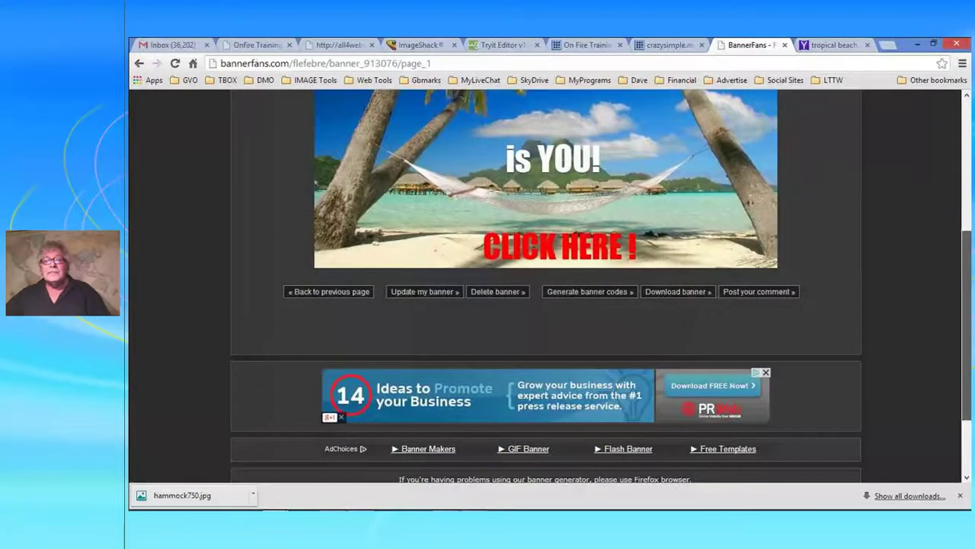
scroll(545, 289, down, 1)
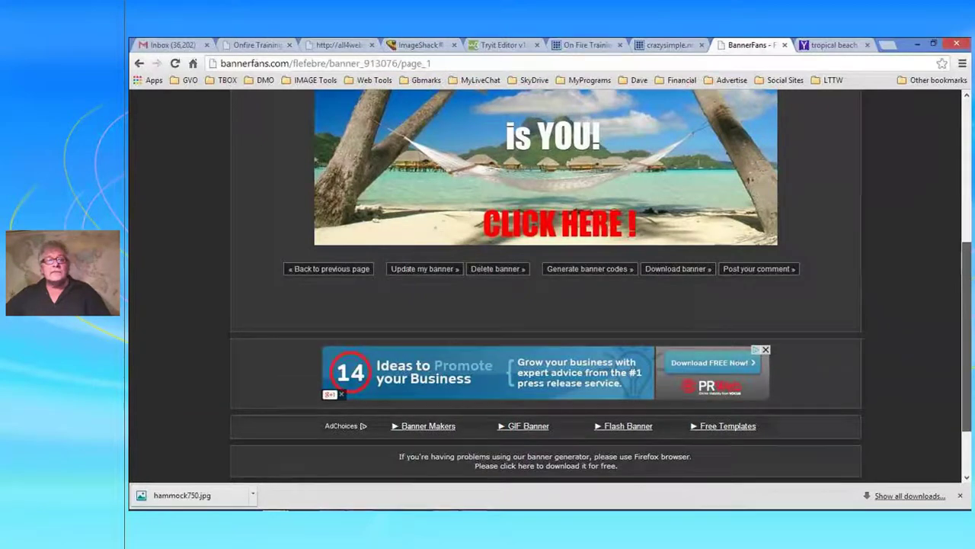
scroll(546, 290, down, 1)
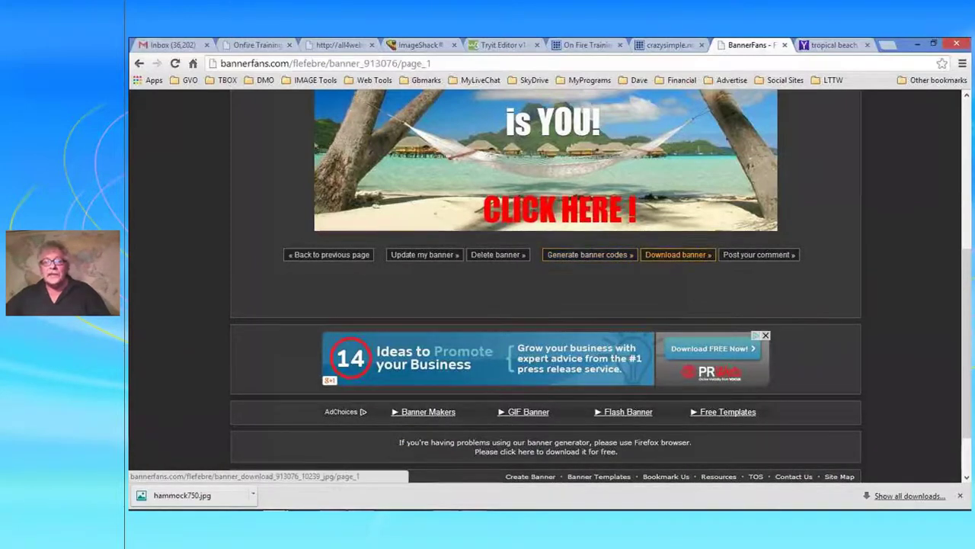
Reopen hammock750 in the banner maker via 'Update my banner' and bring up the Save banner form
click(423, 255)
scroll(545, 290, down, 2)
scroll(546, 290, down, 2)
scroll(545, 289, up, 2)
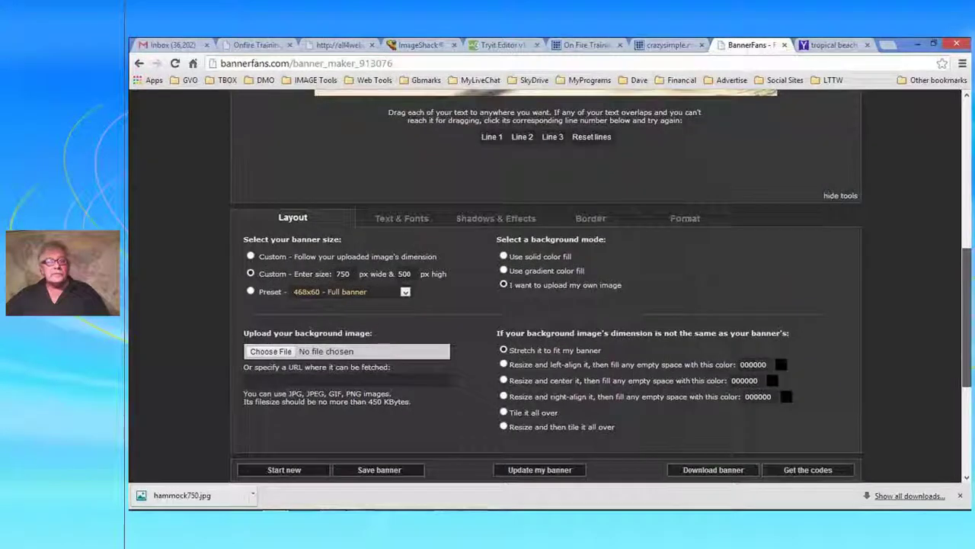
scroll(379, 388, down, 2)
scroll(378, 388, up, 1)
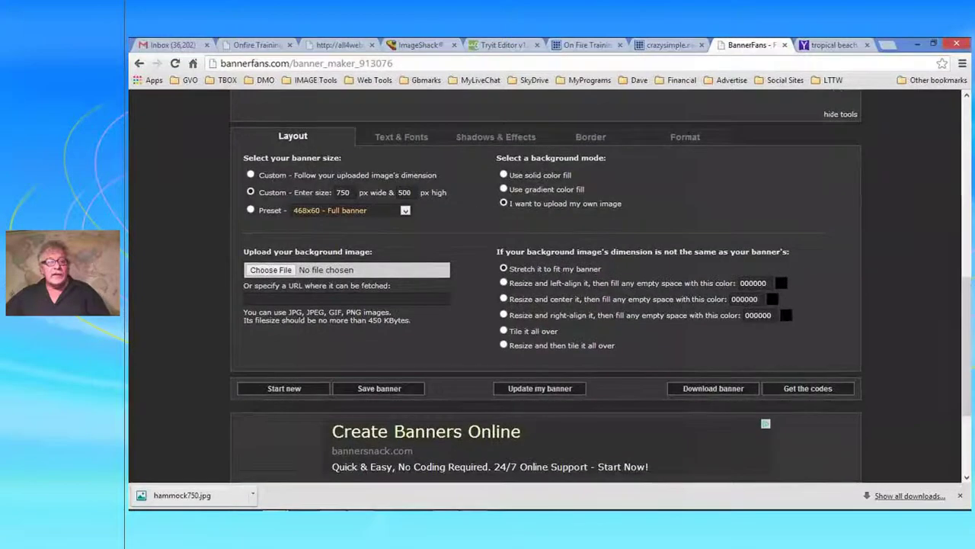
click(379, 388)
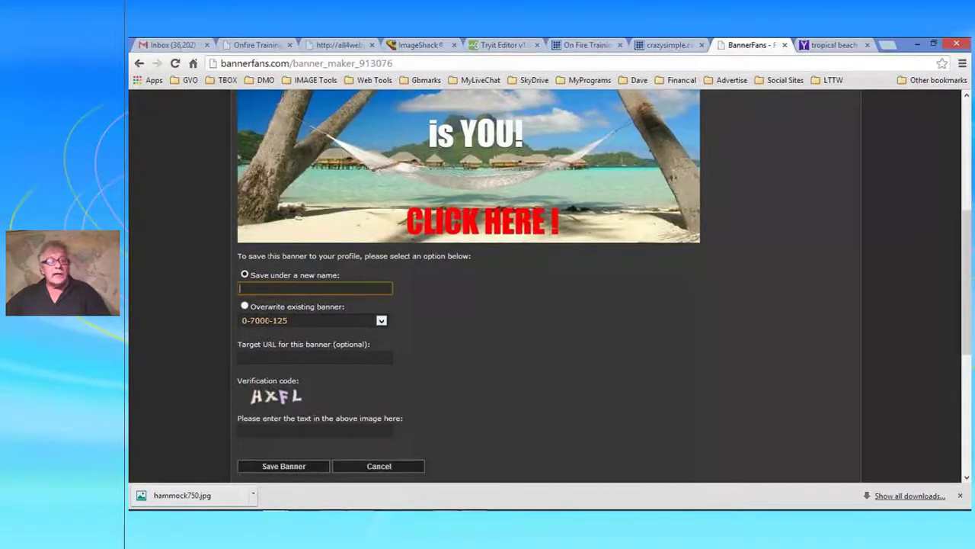
Overwrite the existing hammock750 banner, entering the verification code, then open the Banners listing
click(381, 320)
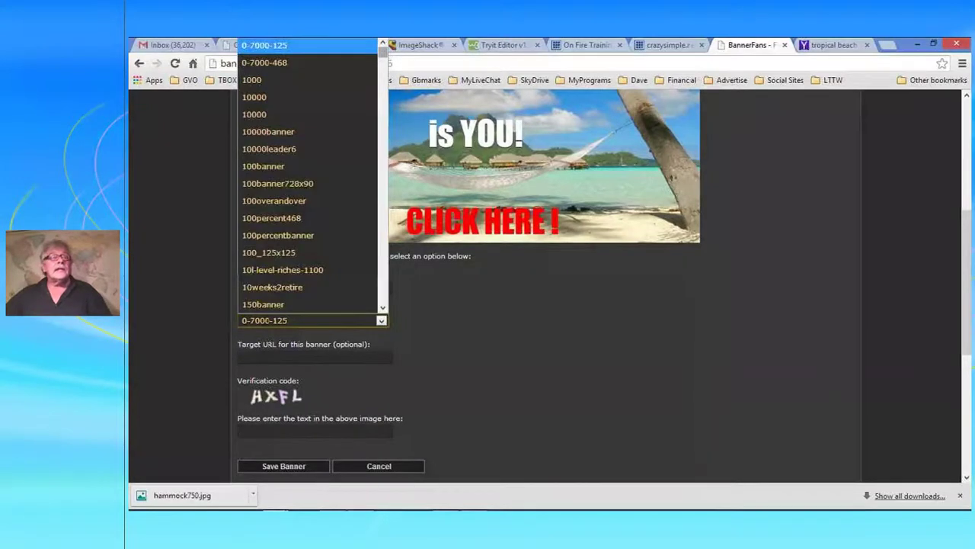
scroll(308, 175, down, 15)
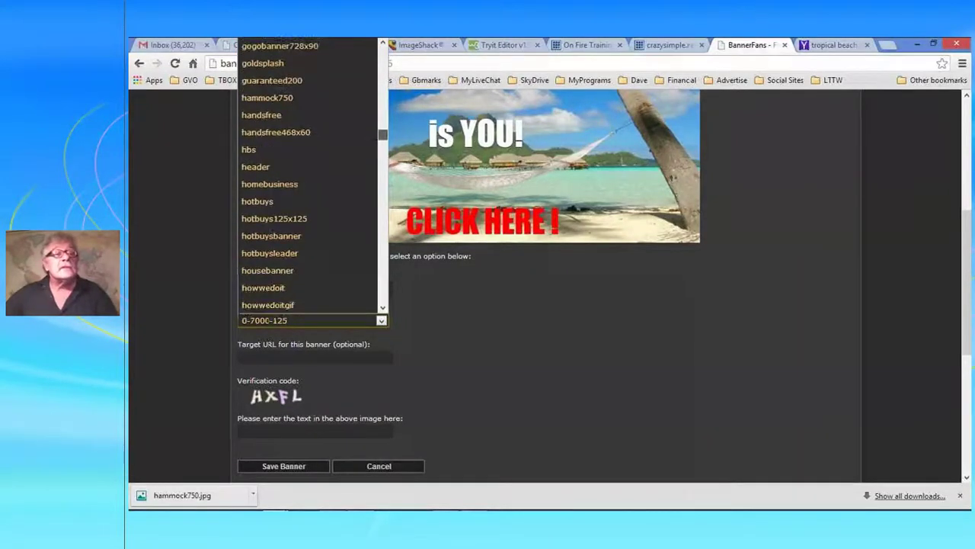
scroll(308, 175, up, 1)
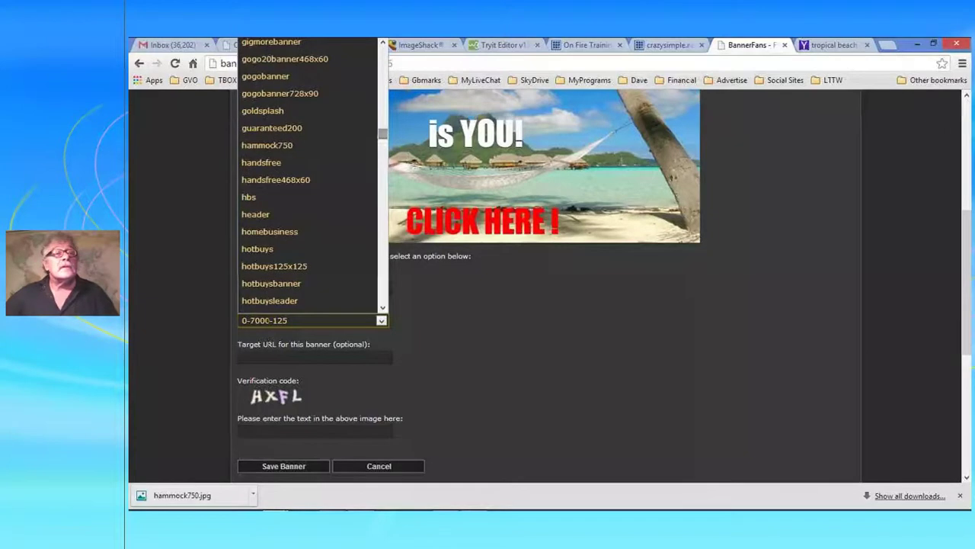
click(266, 145)
click(314, 431)
text(HX)
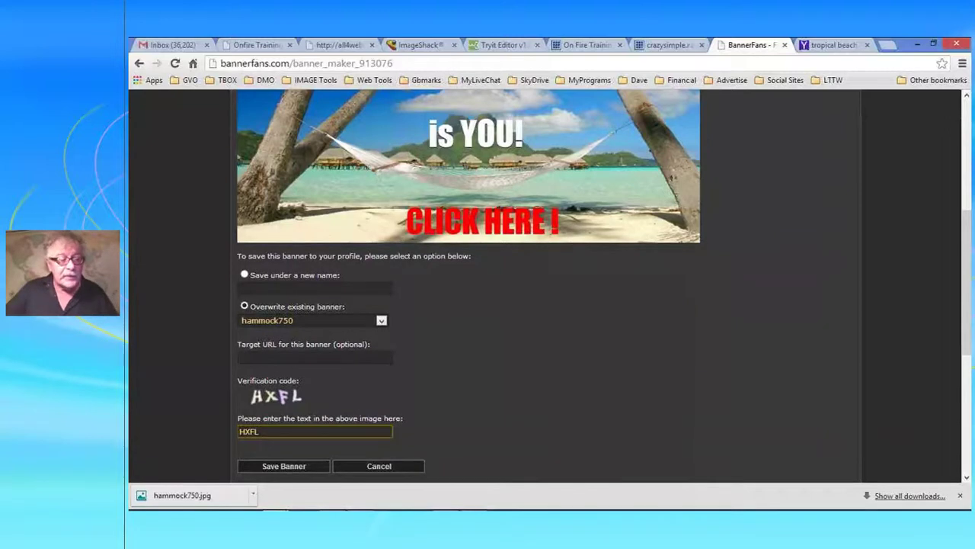
text(FL)
click(284, 466)
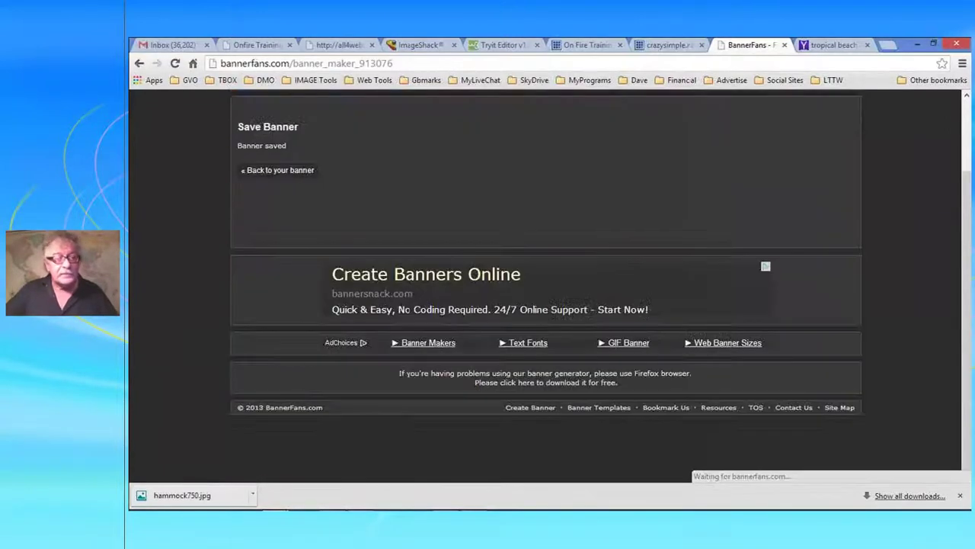
scroll(546, 286, up, 1)
click(804, 167)
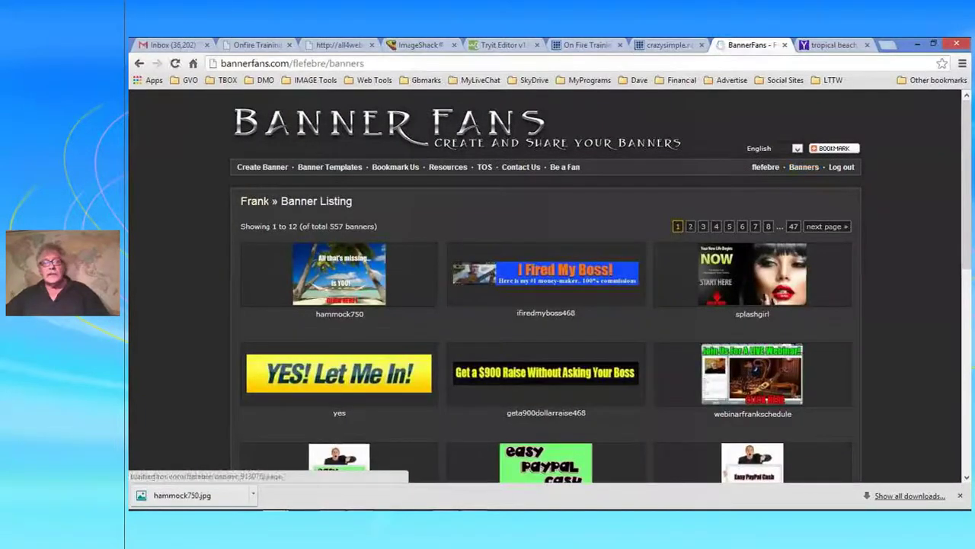
From the hammock750 page, save the banner image as hammock750.jpg in Splash Pages
click(339, 275)
scroll(546, 286, down, 1)
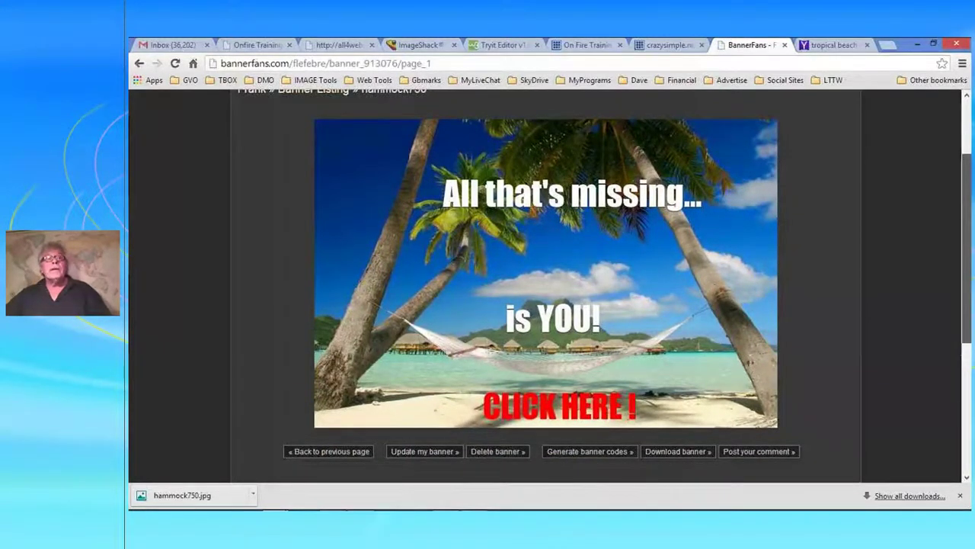
scroll(512, 239, up, 1)
right_click(511, 239)
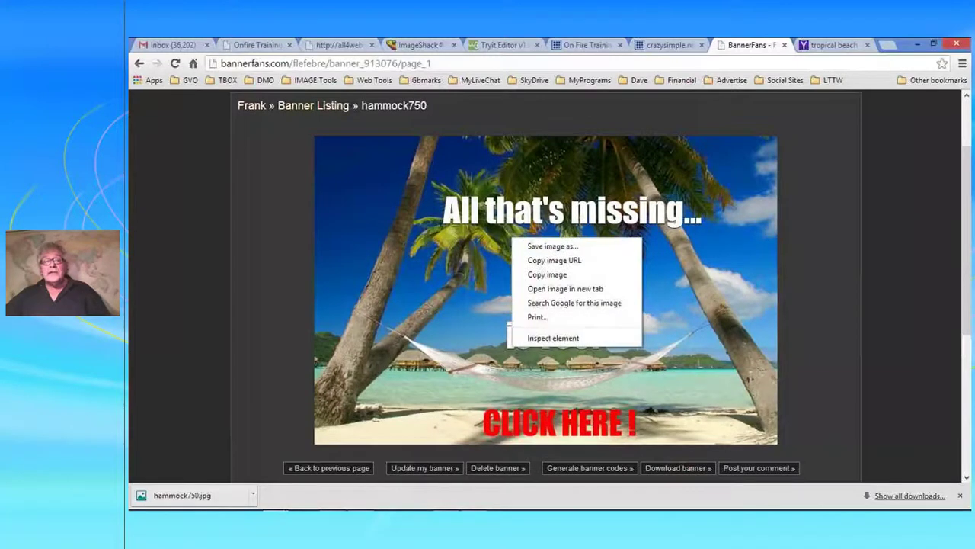
click(553, 246)
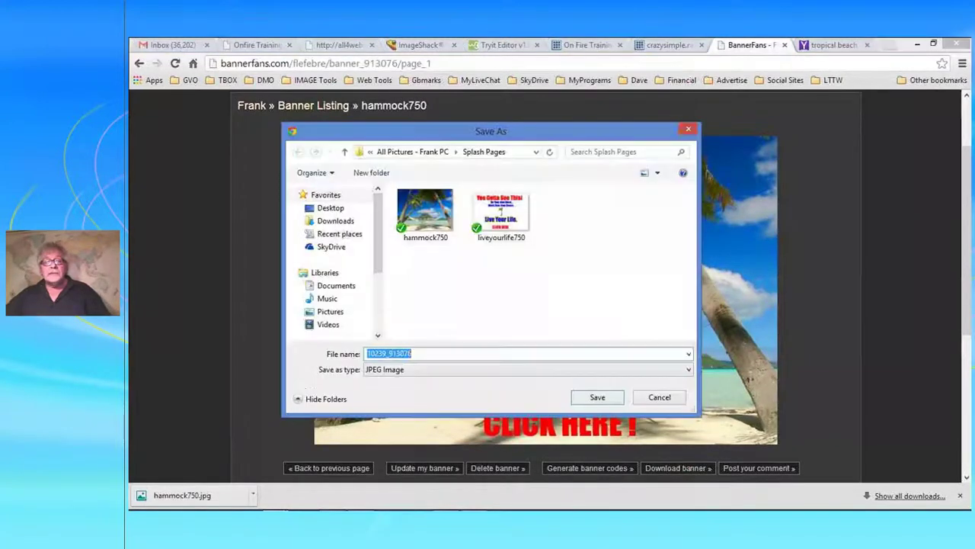
click(425, 214)
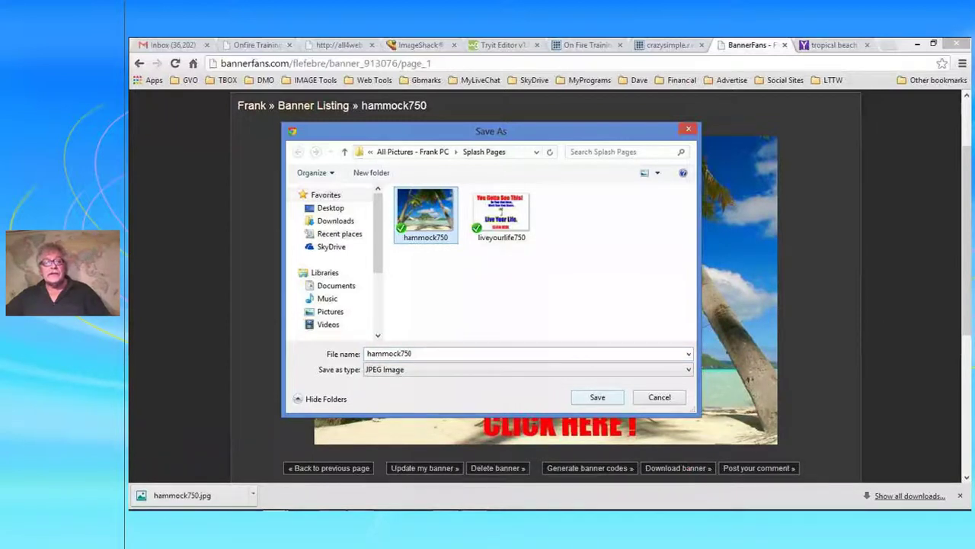
key(Return)
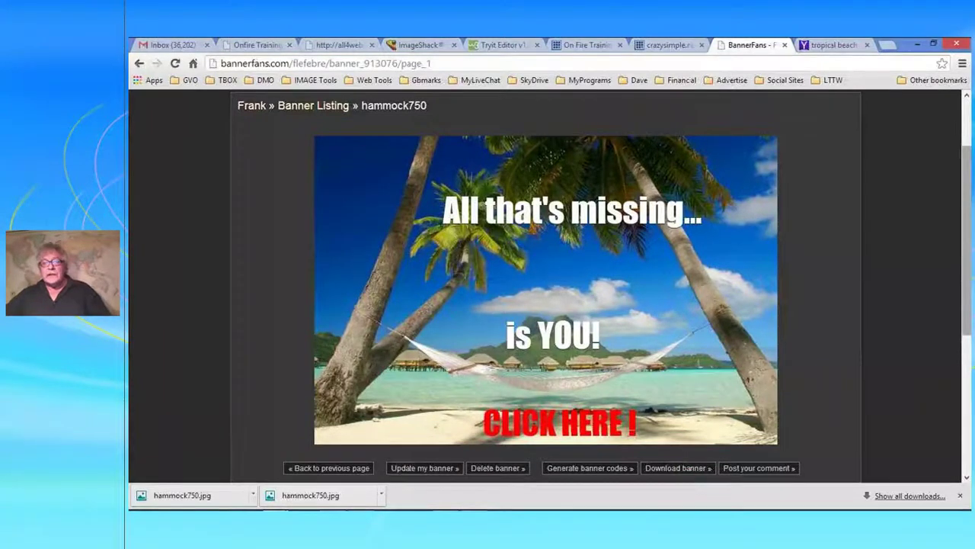
scroll(545, 290, up, 1)
scroll(545, 290, up, 2)
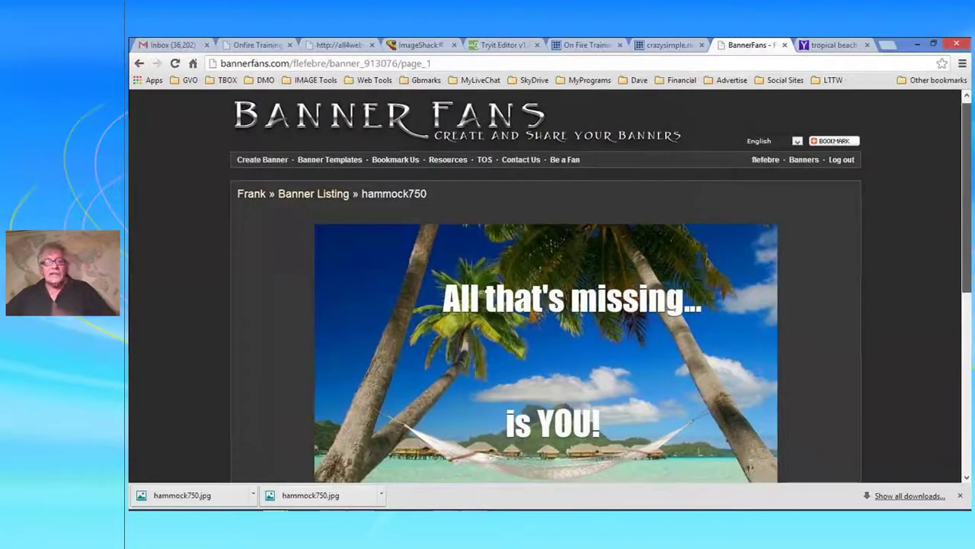
scroll(545, 290, up, 2)
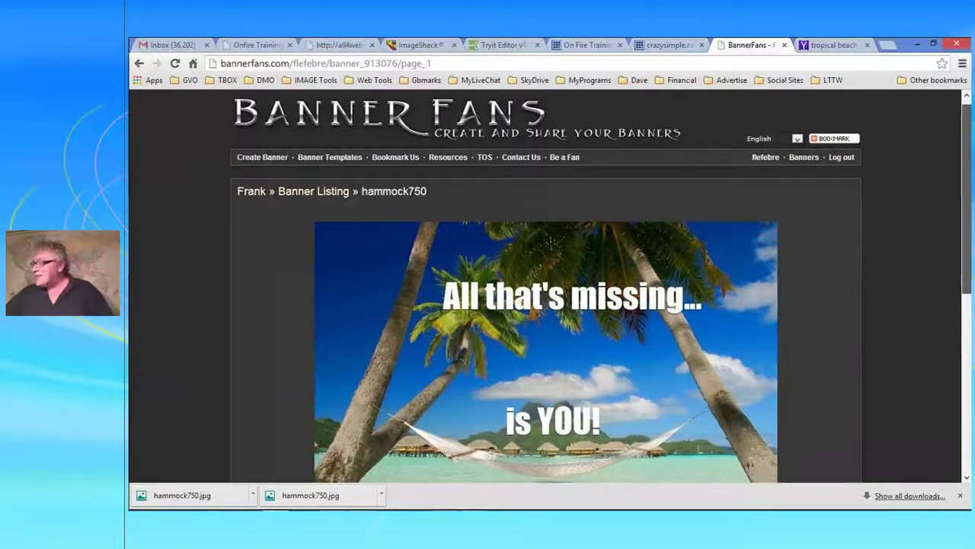
scroll(546, 290, down, 1)
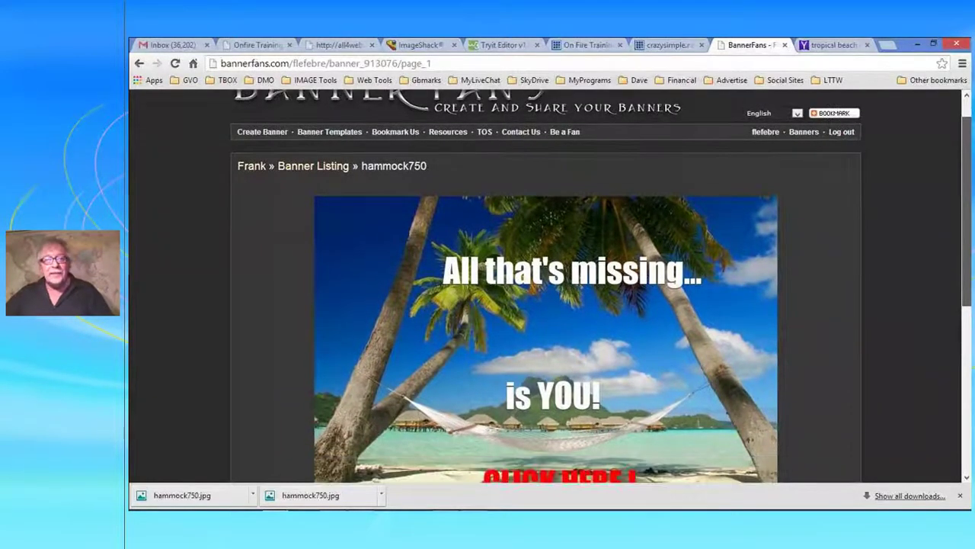
Switch to ImageShack, check My Images, then open the Media Upload file picker
key(ctrl+4)
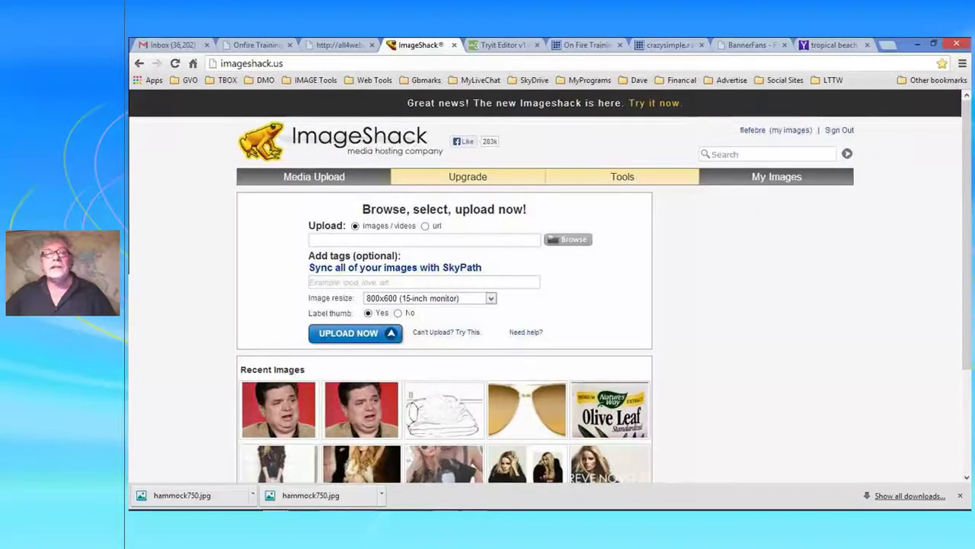
click(776, 176)
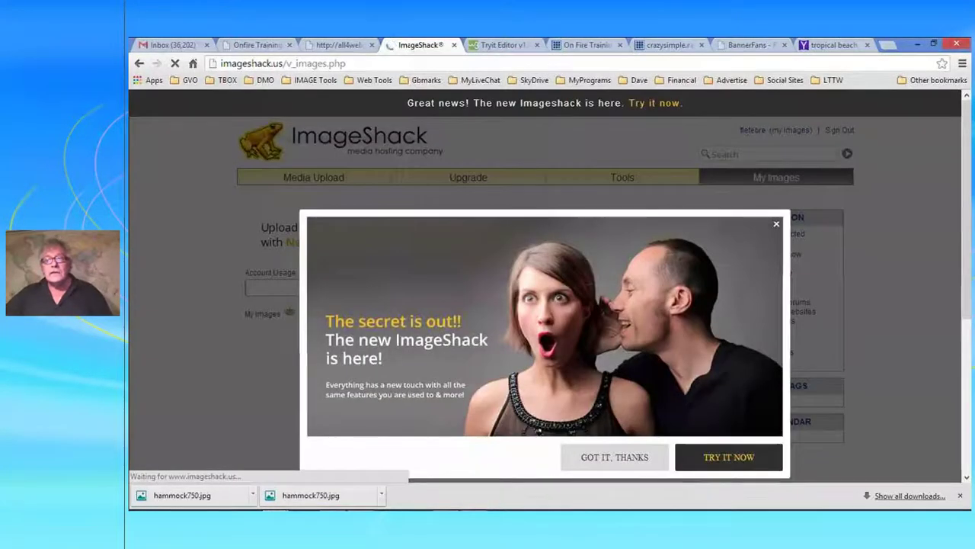
key(Escape)
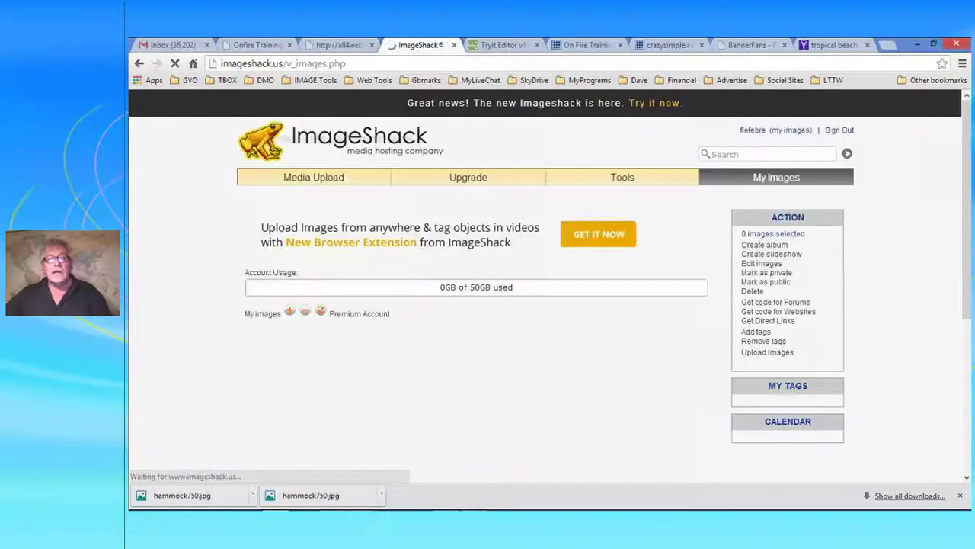
mouse_move(776, 177)
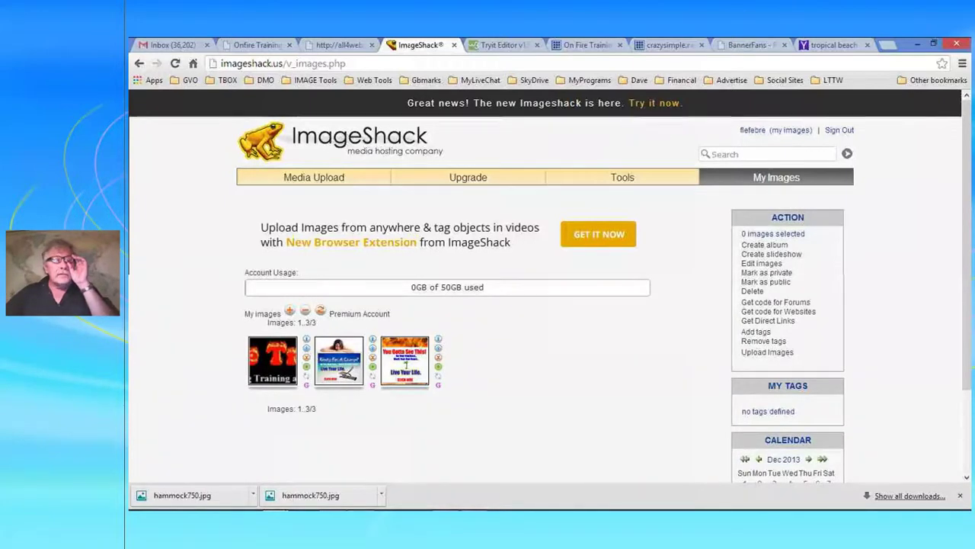
click(339, 361)
click(313, 178)
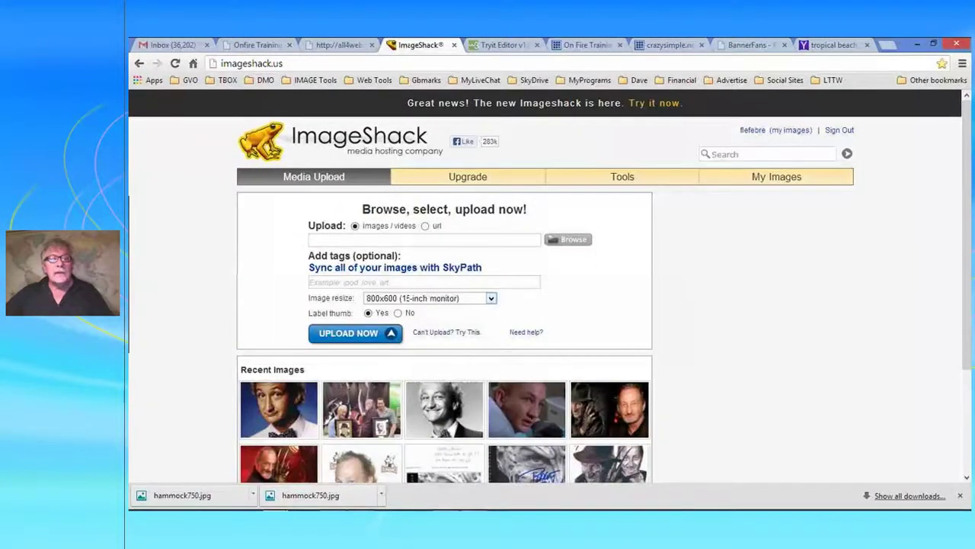
click(568, 239)
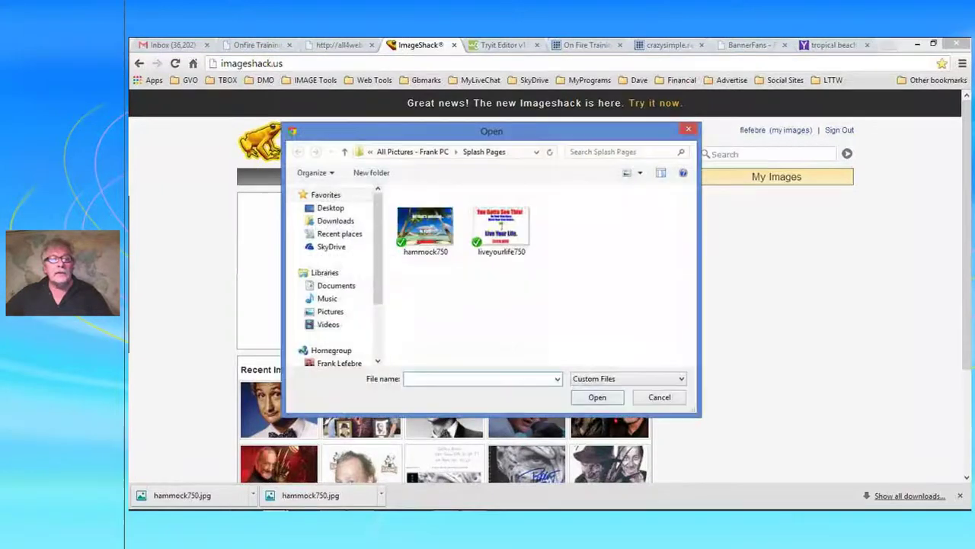
Choose hammock750.jpg in the Open dialog and upload it with Upload Now
click(425, 225)
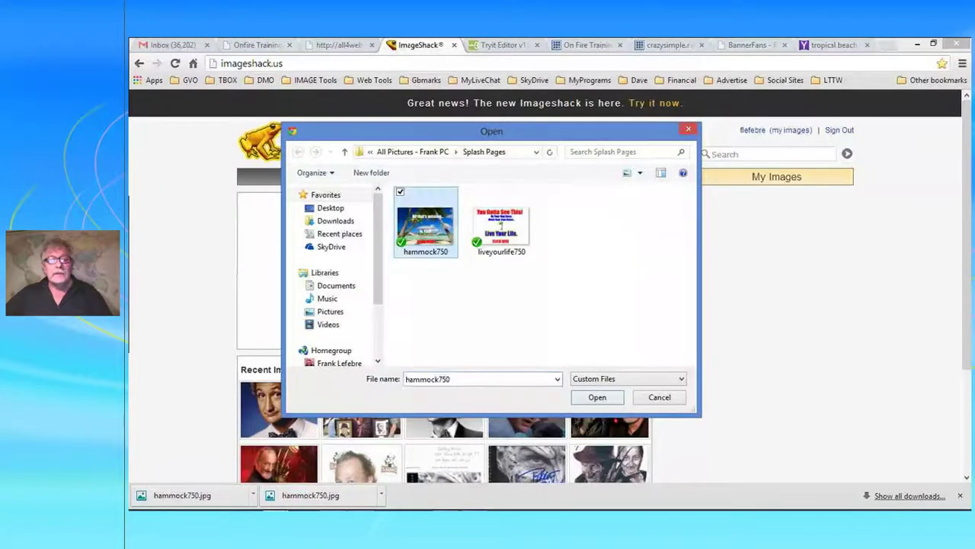
key(Return)
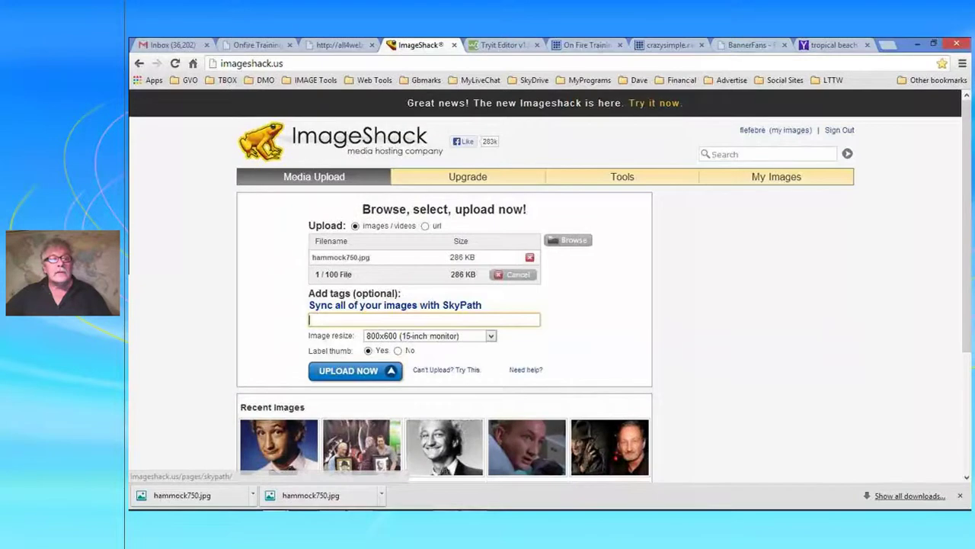
key(Return)
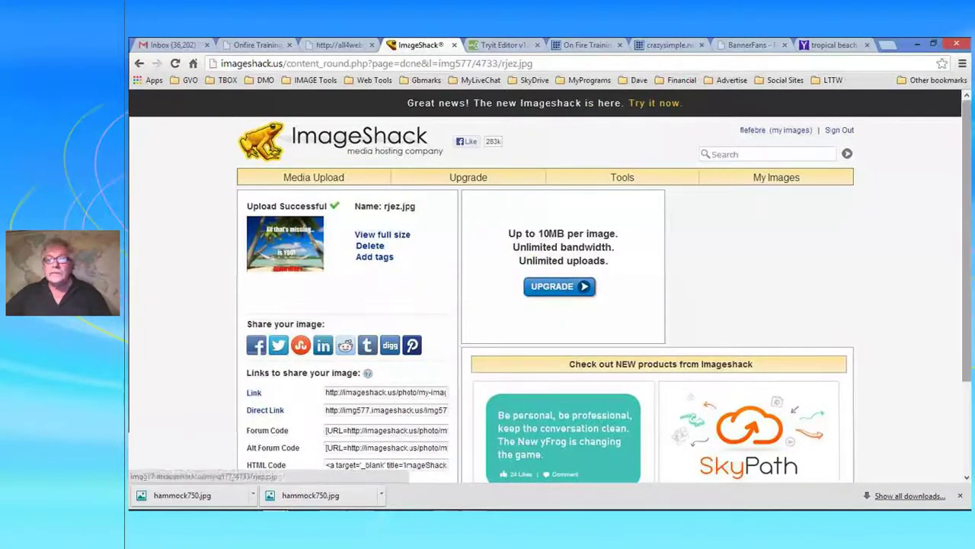
Copy the uploaded rjez.jpg banner's Direct Link
scroll(548, 289, down, 1)
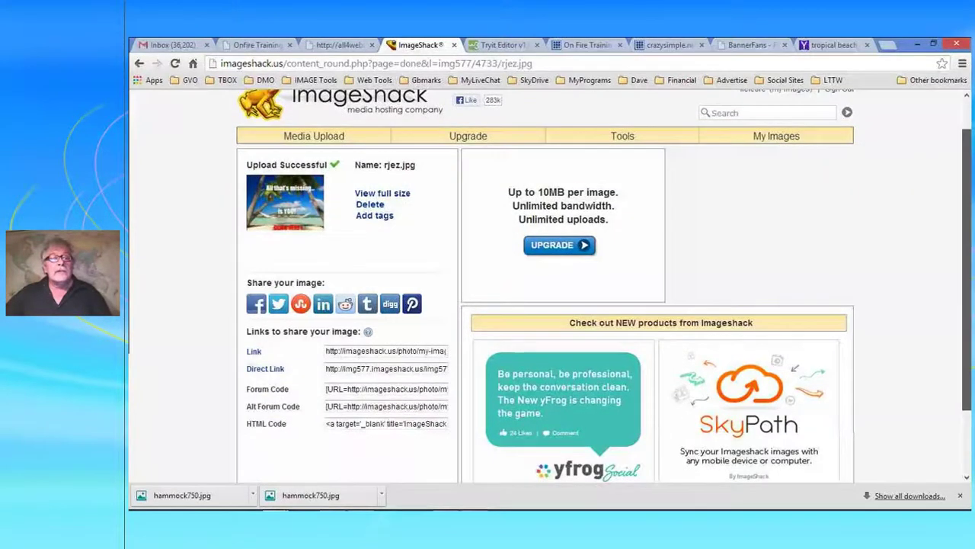
click(386, 368)
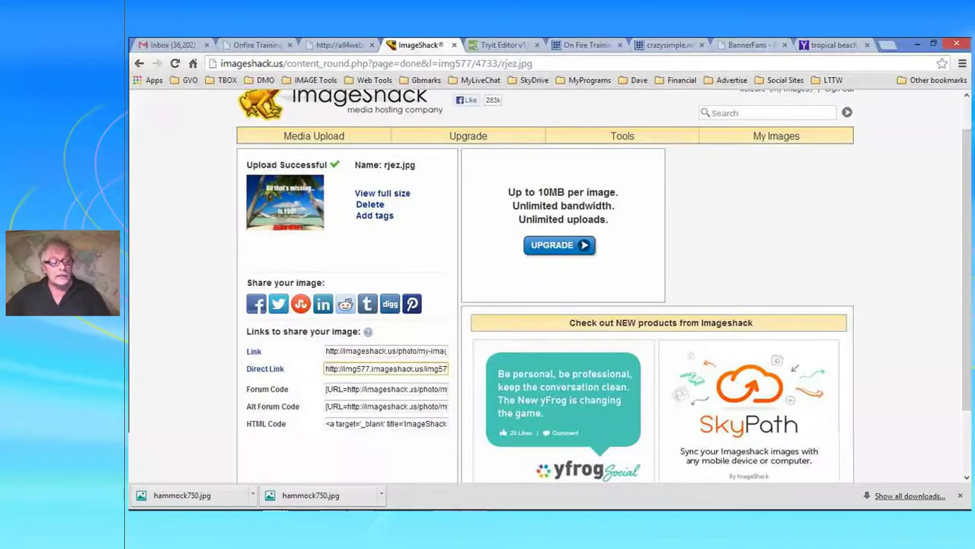
key(ctrl+a)
key(ctrl+c)
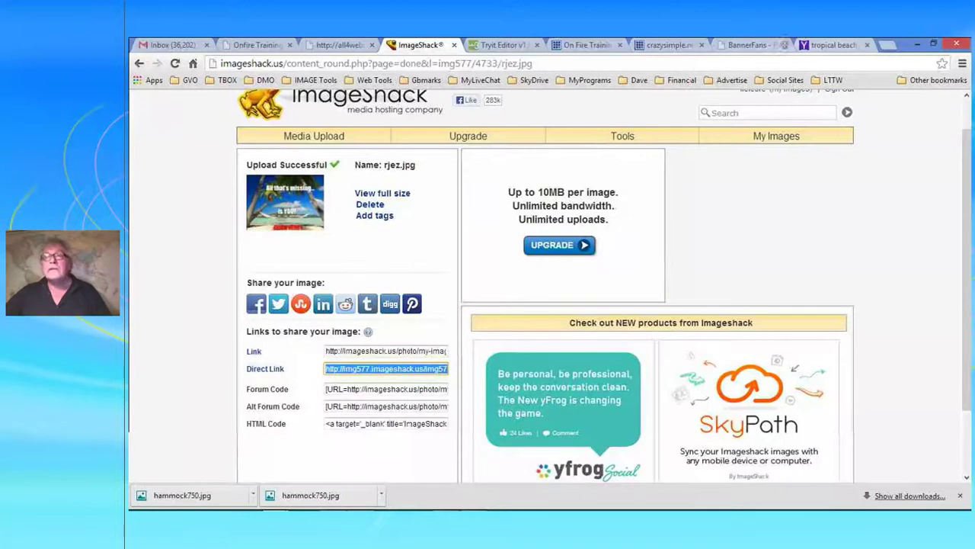
Load the direct image link in the spare beach tab, copy its URL, and return to Tryit Editor
click(835, 45)
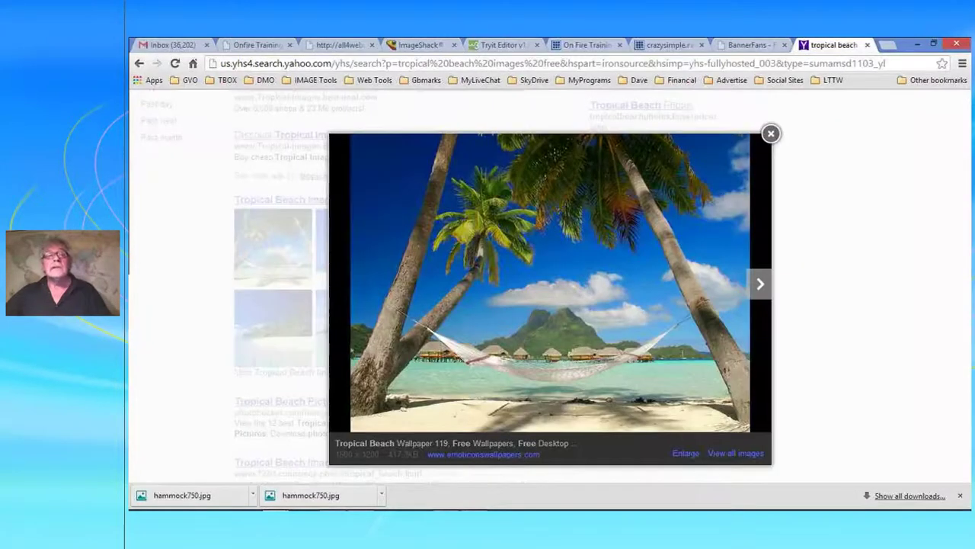
click(573, 63)
key(ctrl+v)
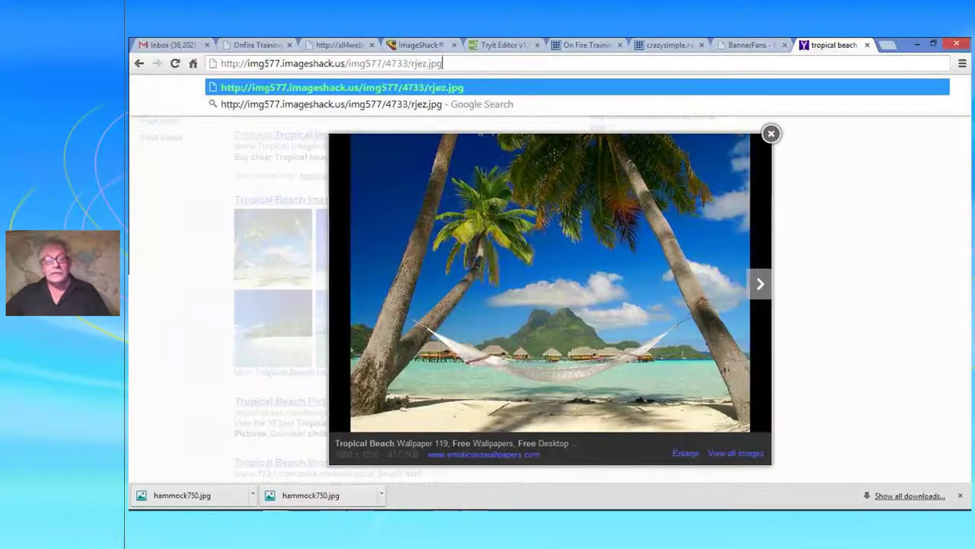
key(Return)
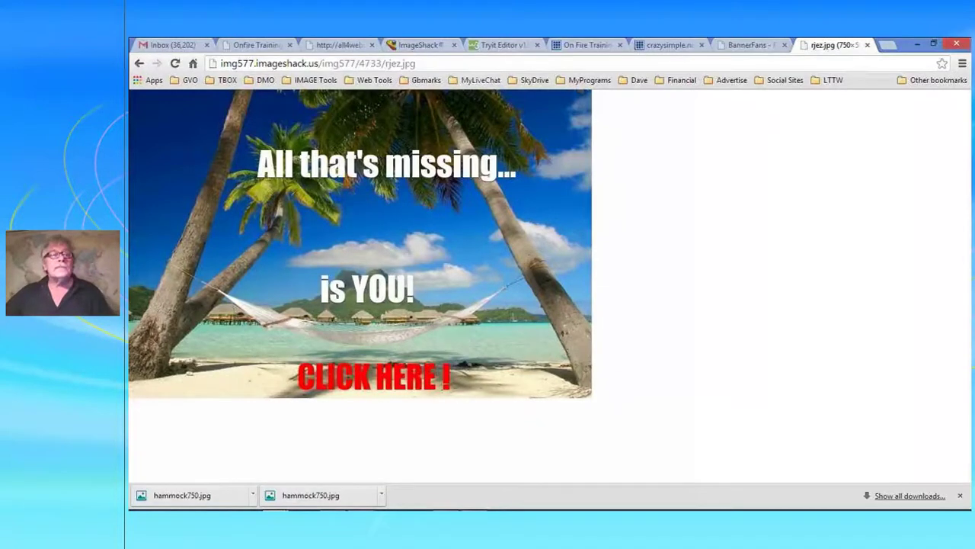
click(318, 63)
key(ctrl+c)
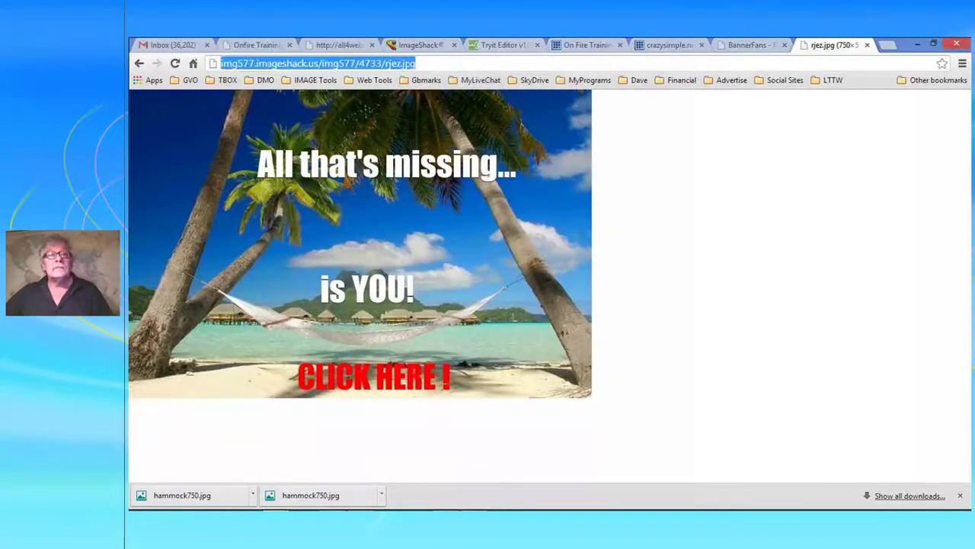
key(ctrl+5)
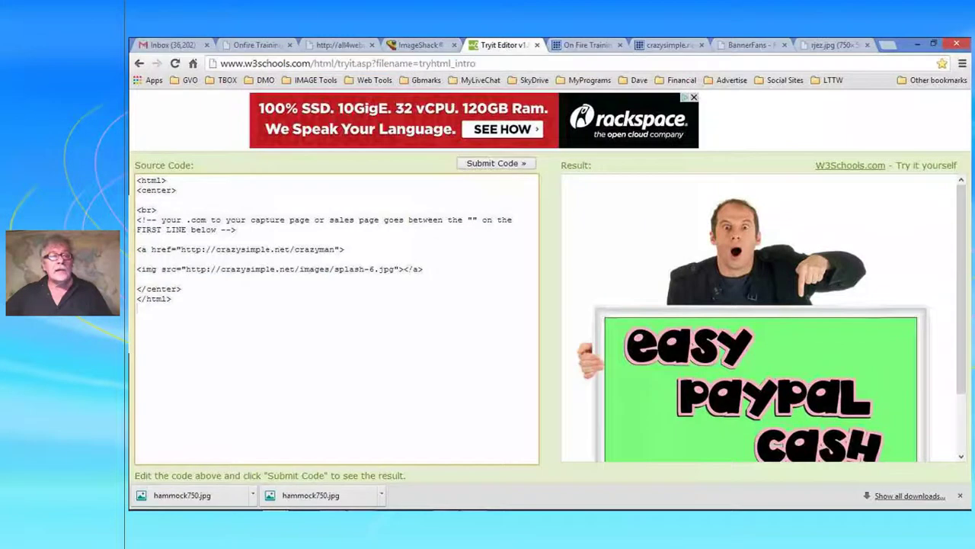
Replace the splash-6.jpg image address with the rjez.jpg link, render, and test the crazyman link
drag(395, 269, 186, 269)
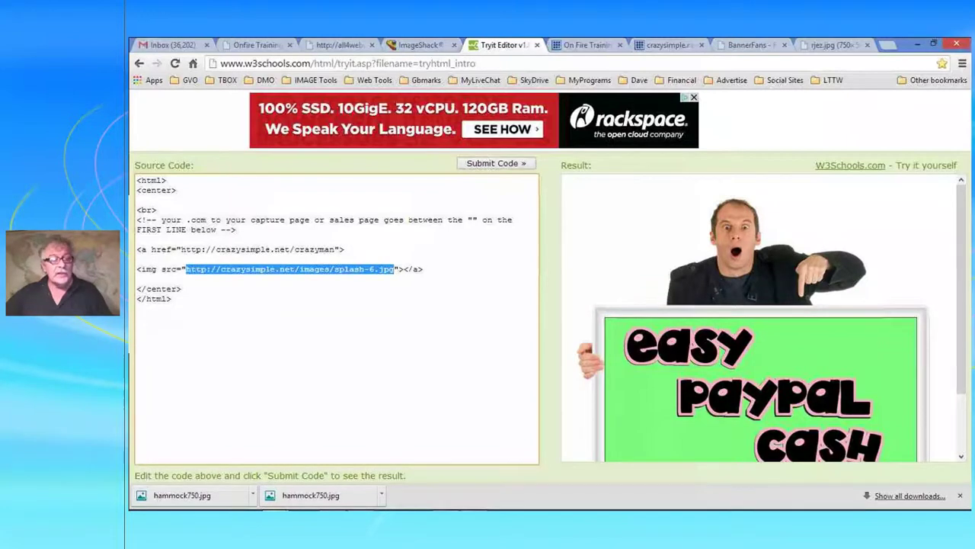
key(ctrl+v)
click(496, 164)
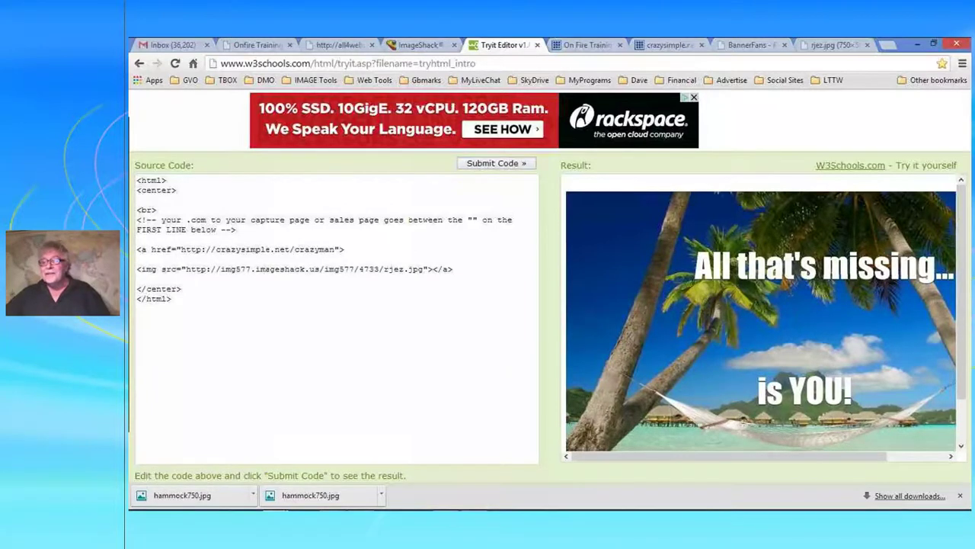
scroll(762, 313, down, 2)
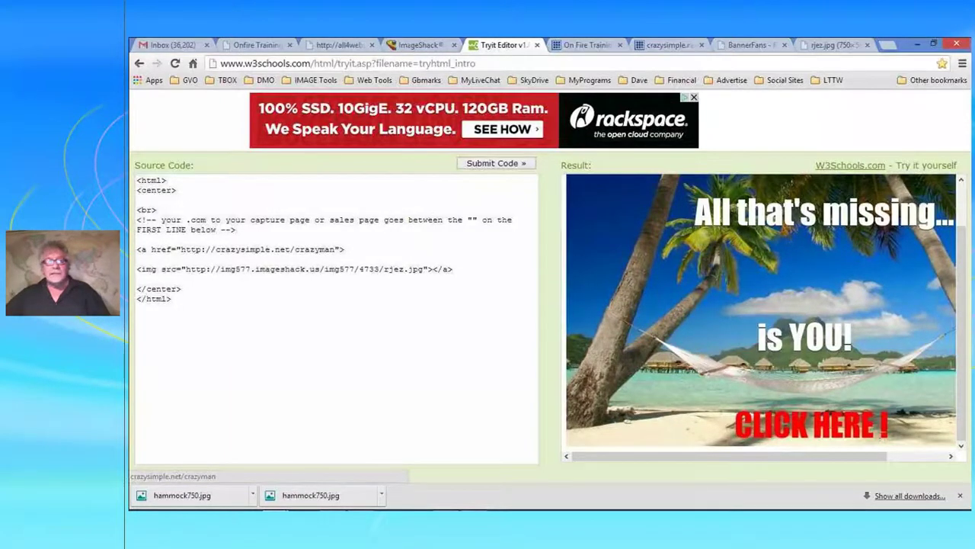
click(762, 343)
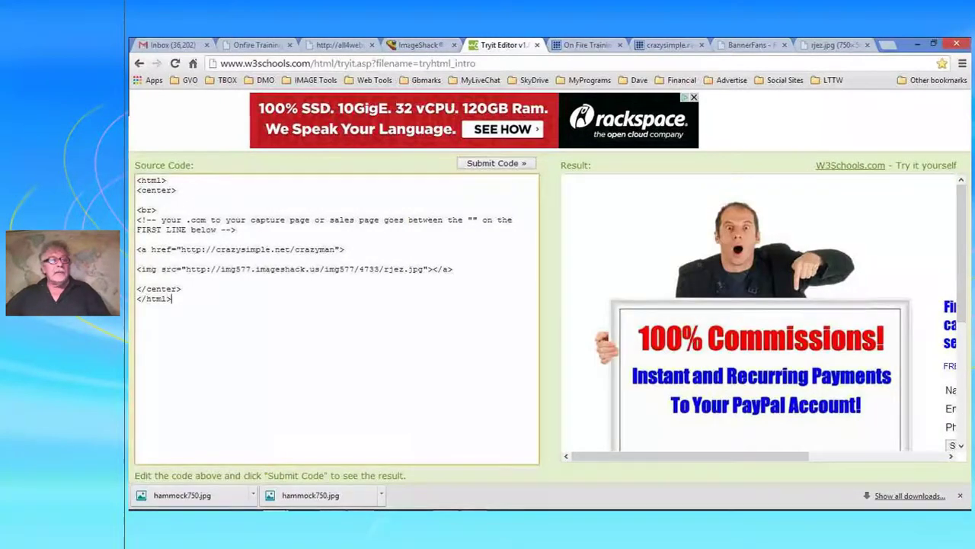
Select all of the splash page code for copying
drag(137, 189, 172, 299)
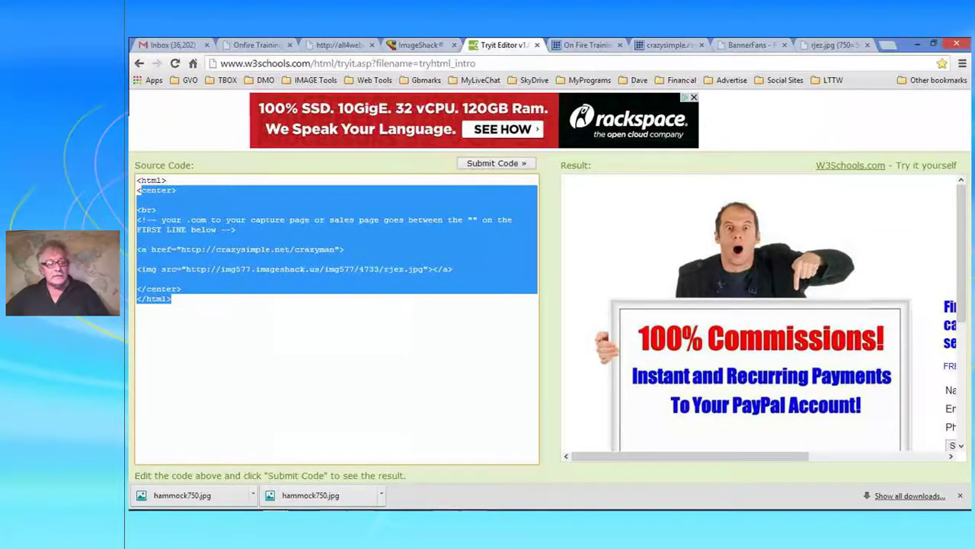
key(ctrl+a)
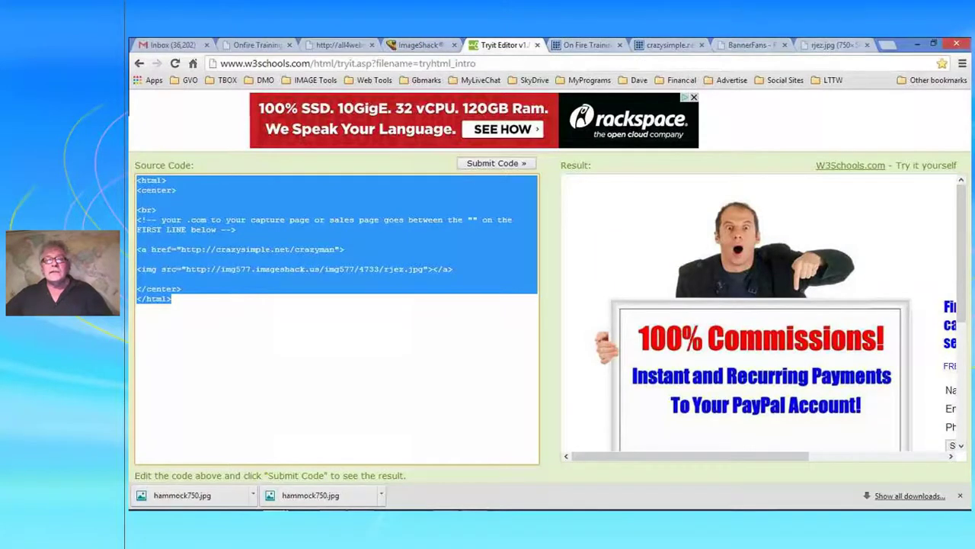
key(ctrl+9)
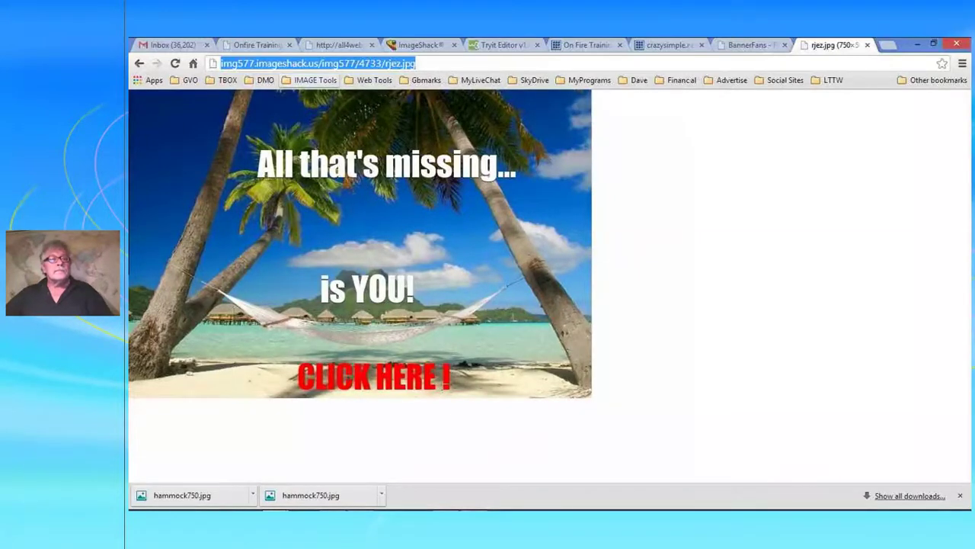
Go to EasyHits4U from the Web Tools bookmarks and open the 'test' splash page in Easy Splash Builder
click(374, 80)
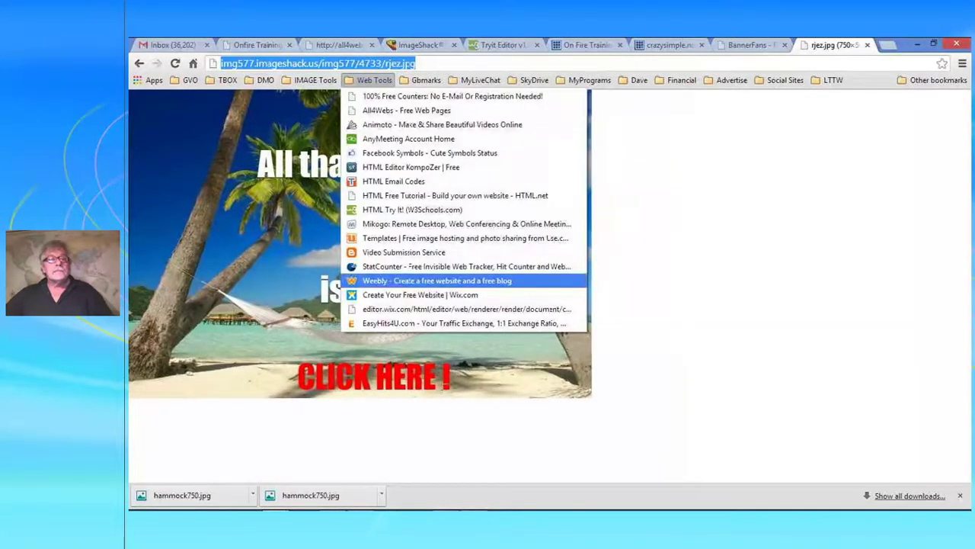
click(427, 323)
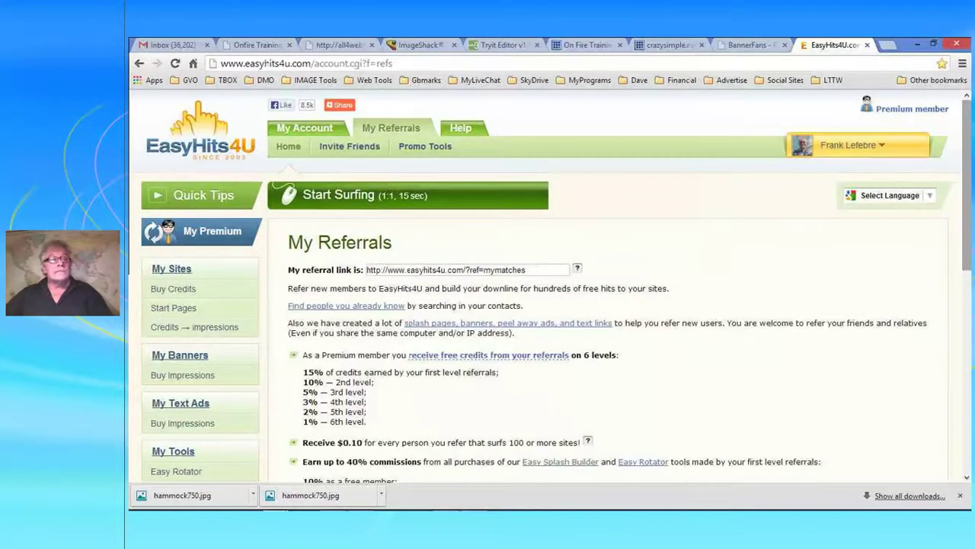
scroll(190, 320, down, 2)
click(189, 320)
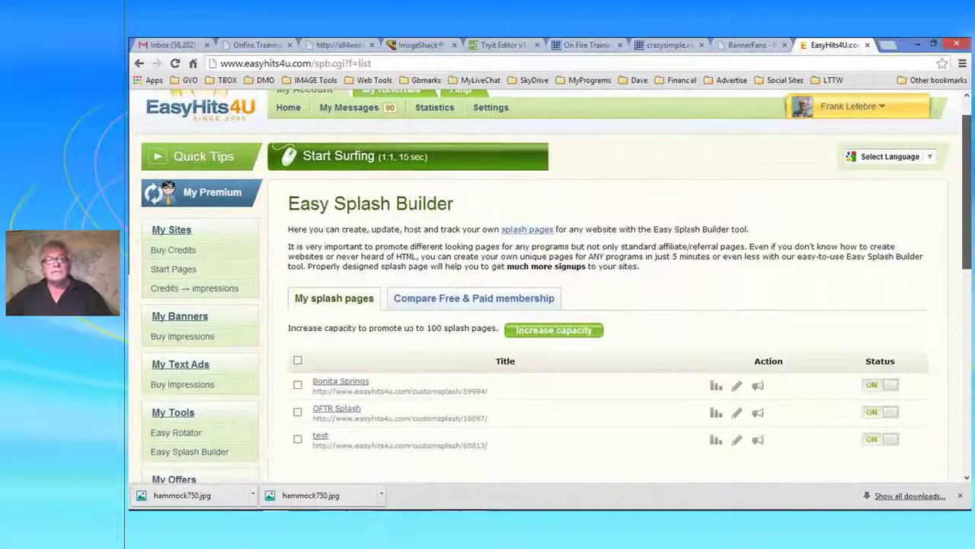
scroll(553, 297, down, 2)
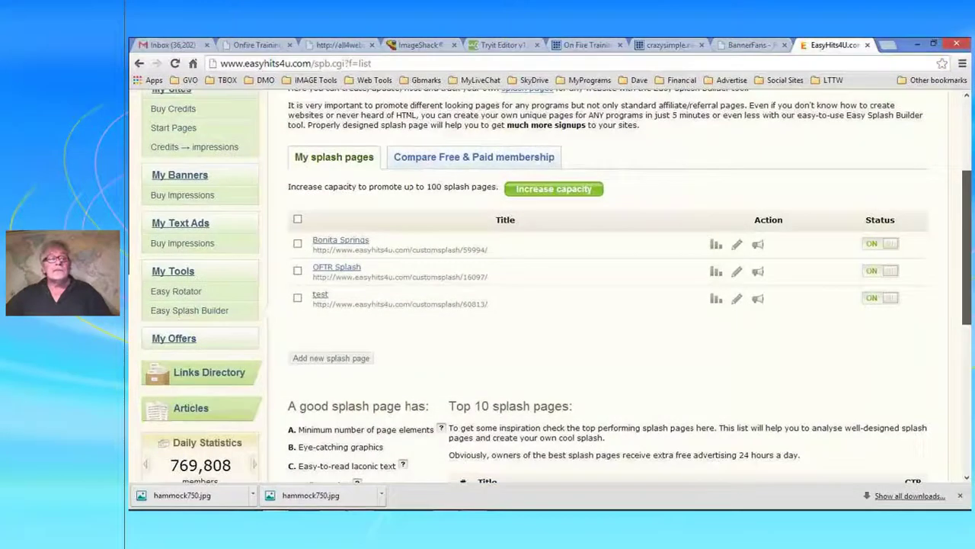
click(320, 294)
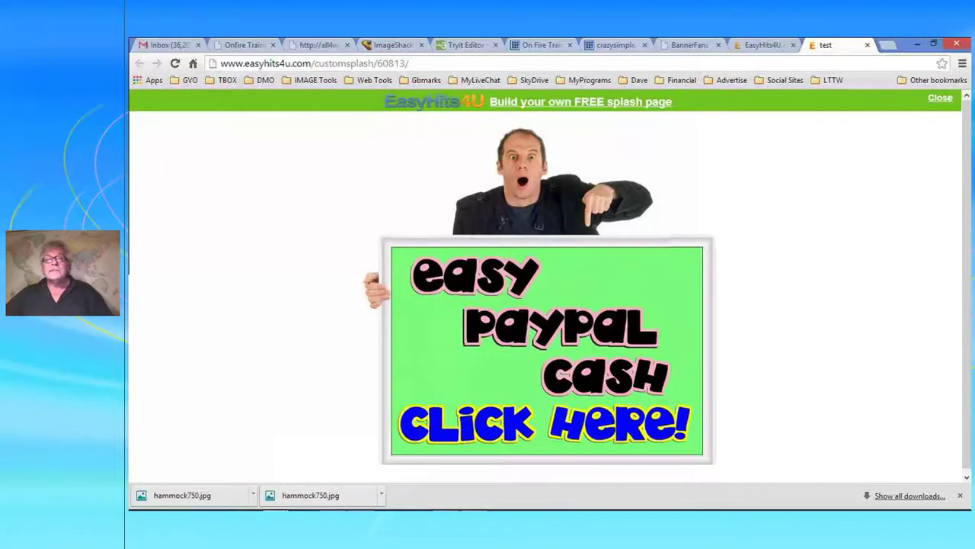
Open the test splash page for editing in the HTML source editor
click(867, 45)
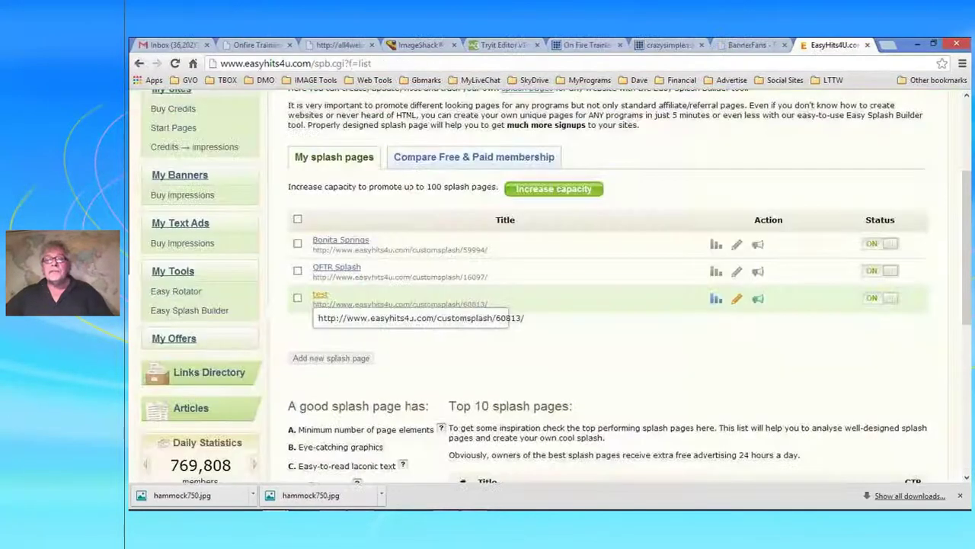
click(737, 298)
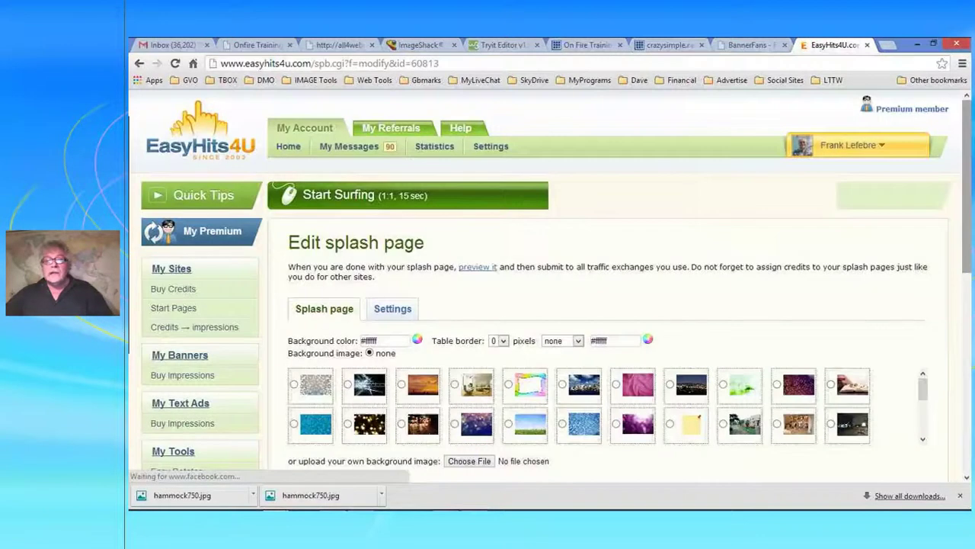
scroll(534, 305, down, 3)
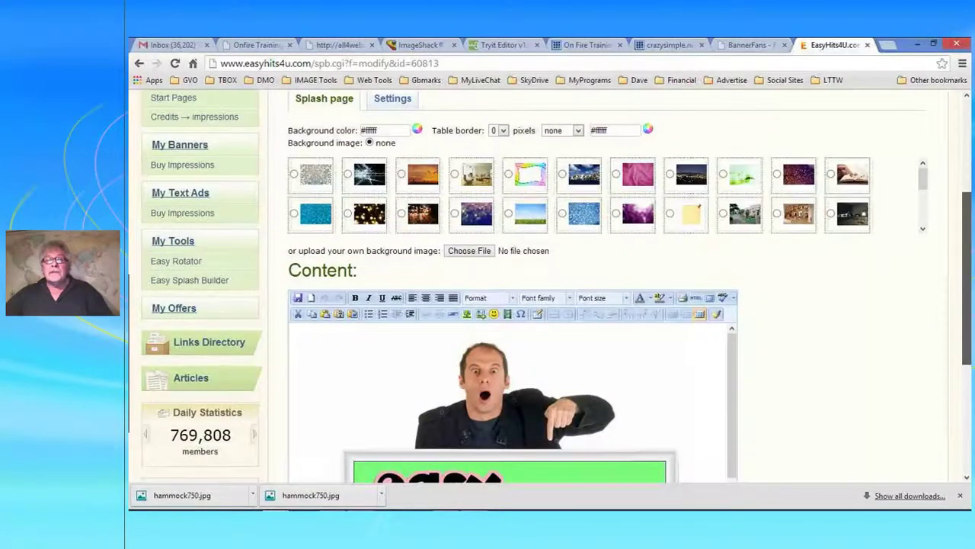
scroll(533, 305, down, 1)
click(695, 237)
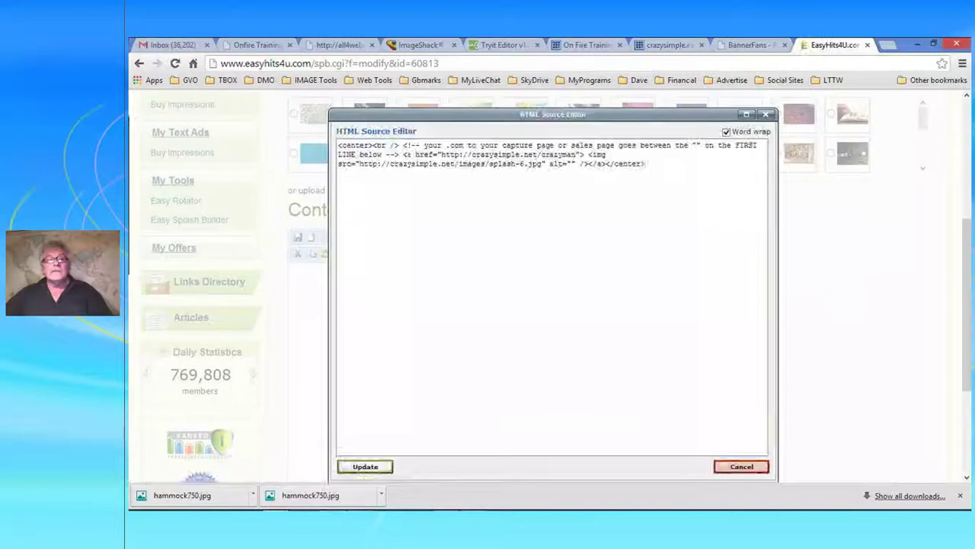
Replace the source with the hammock banner code, update the page, and view it
key(ctrl+a)
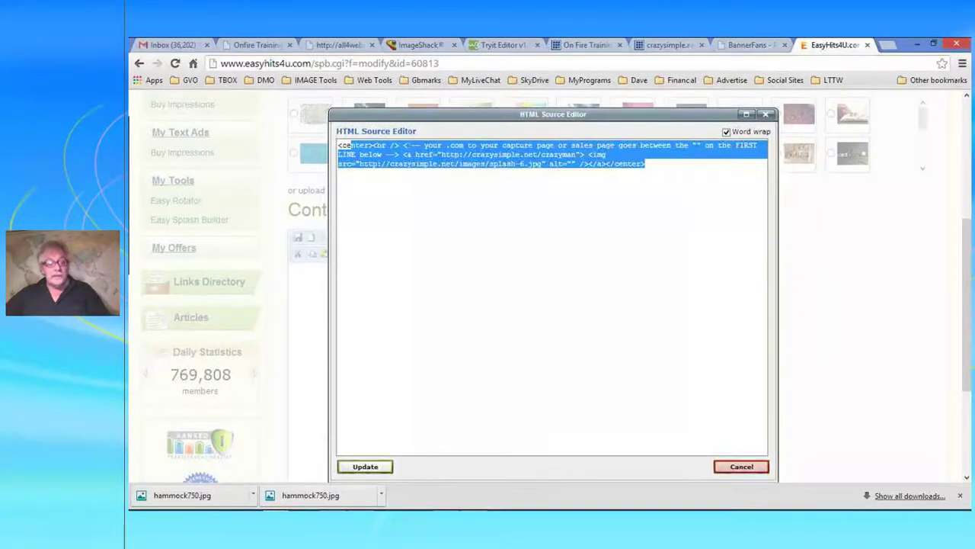
text(<html> <center>  <br> <!-- your .com to your capture page or sales page goes between the "" on the FIRST LINE below -->  <a href="http://crazysimple.net/crazyman">  <img src="http://img577.imageshack.us/img577/4733/rjez.jpg"></a>  </center> </html>)
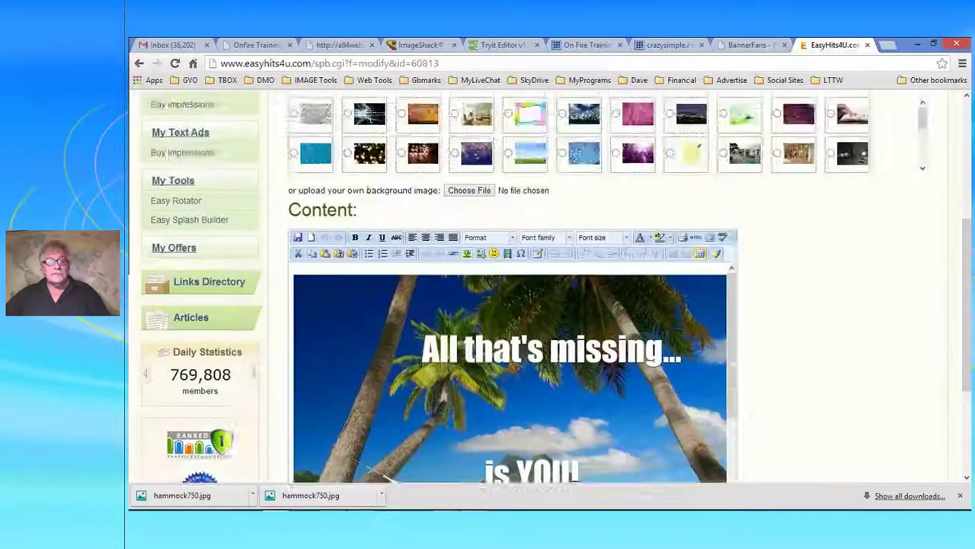
scroll(534, 305, down, 3)
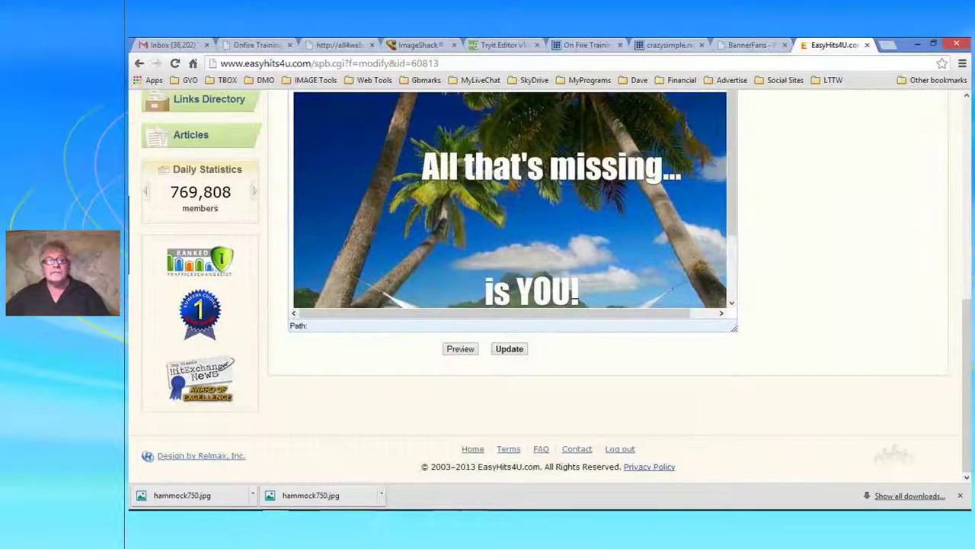
click(510, 349)
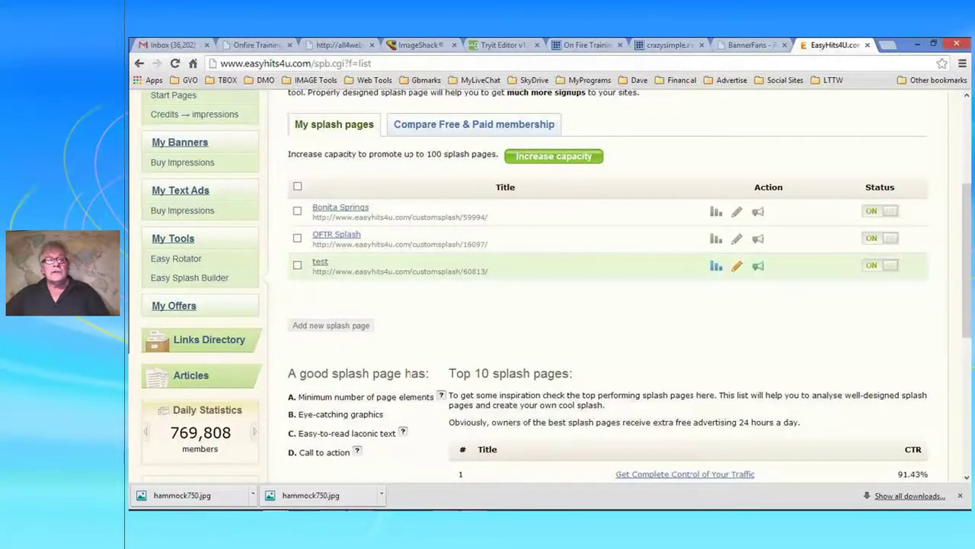
click(320, 262)
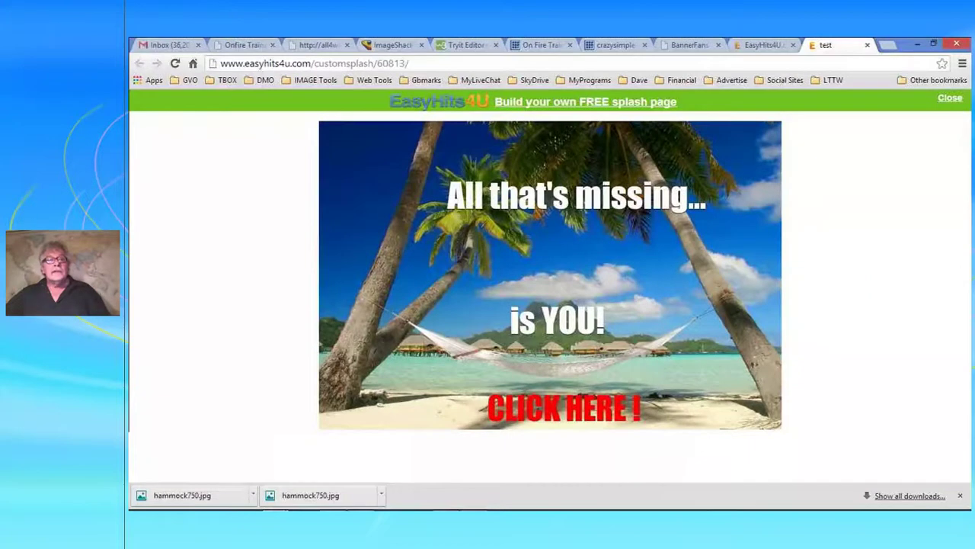
Select the hammock splash page's full URL, then bring up the On Fire Training homepage
click(409, 63)
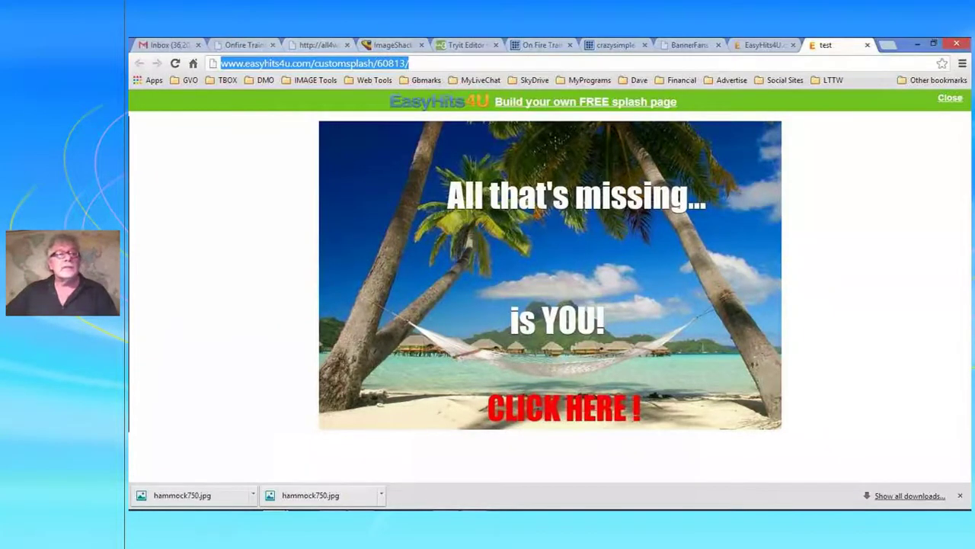
click(248, 46)
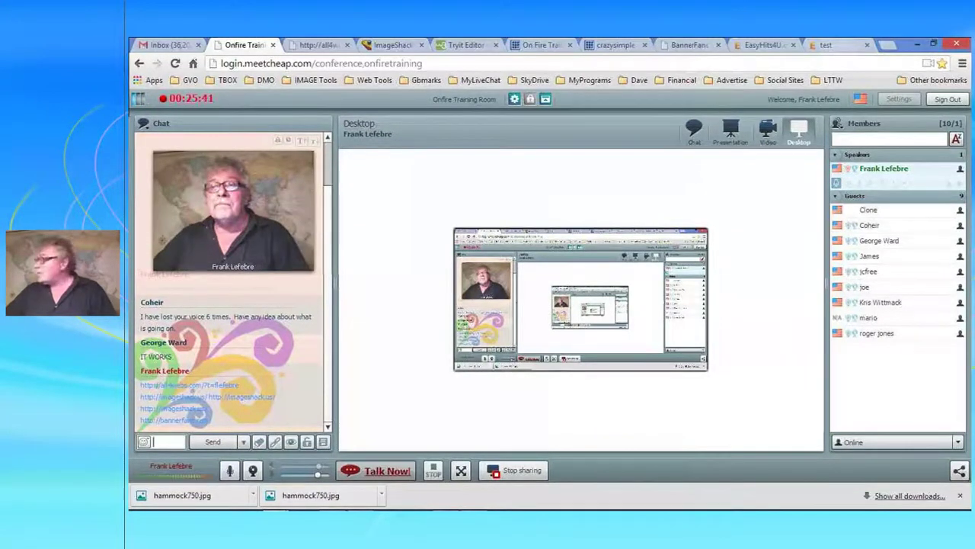
key(ctrl+9)
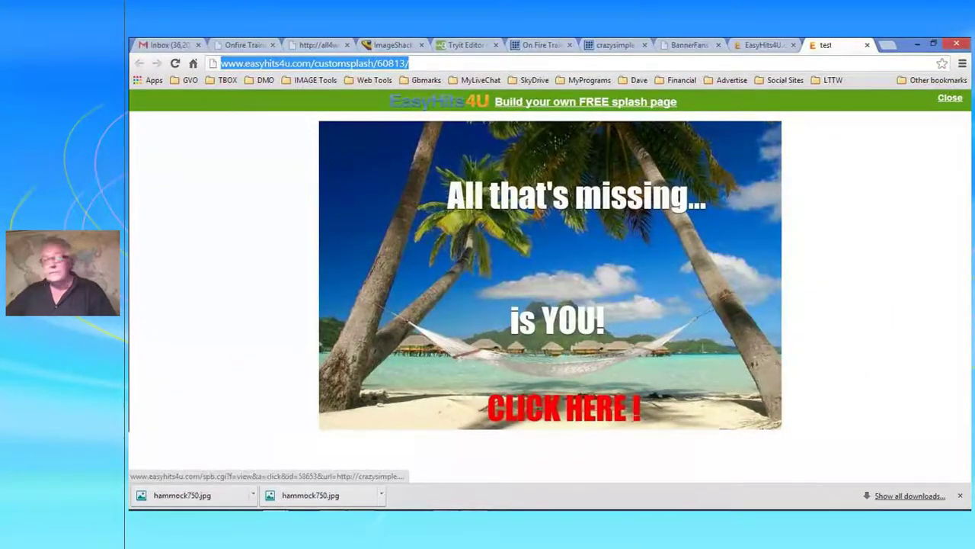
drag(327, 63, 409, 63)
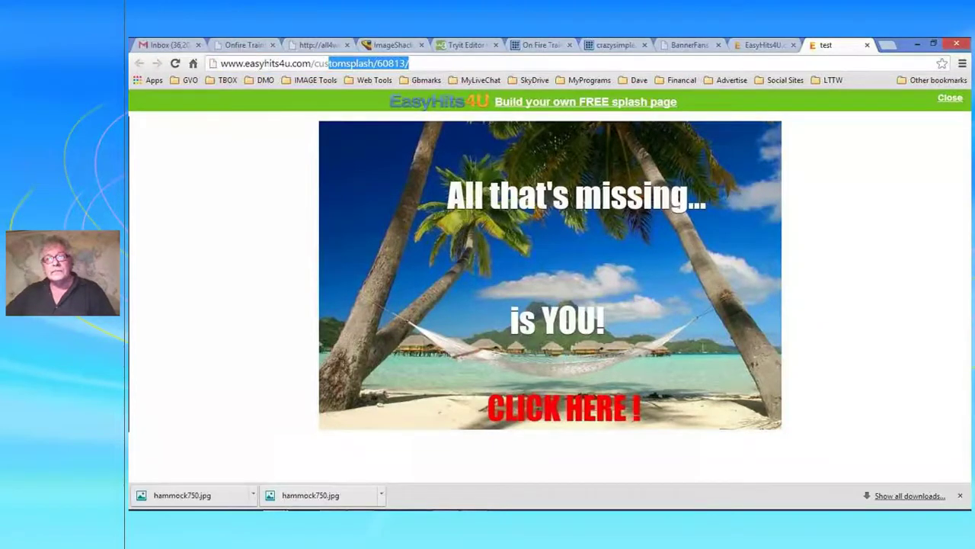
key(ctrl+a)
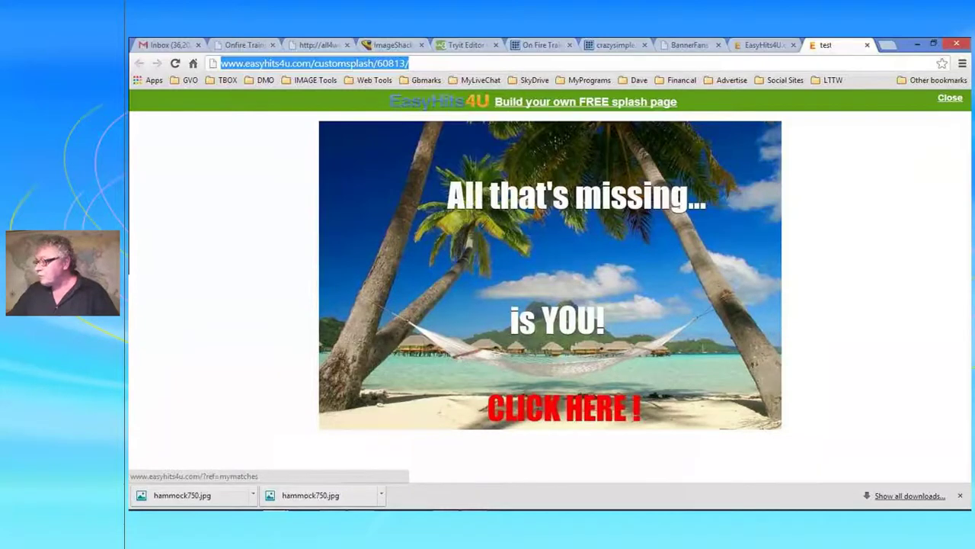
click(541, 45)
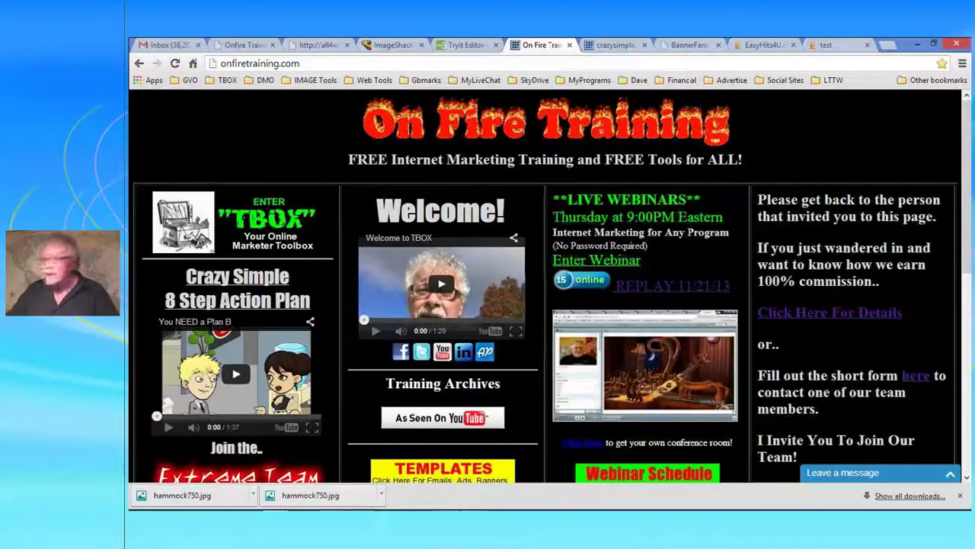
In TBOX, open the Blasters & Submitters free advertising category page
click(616, 45)
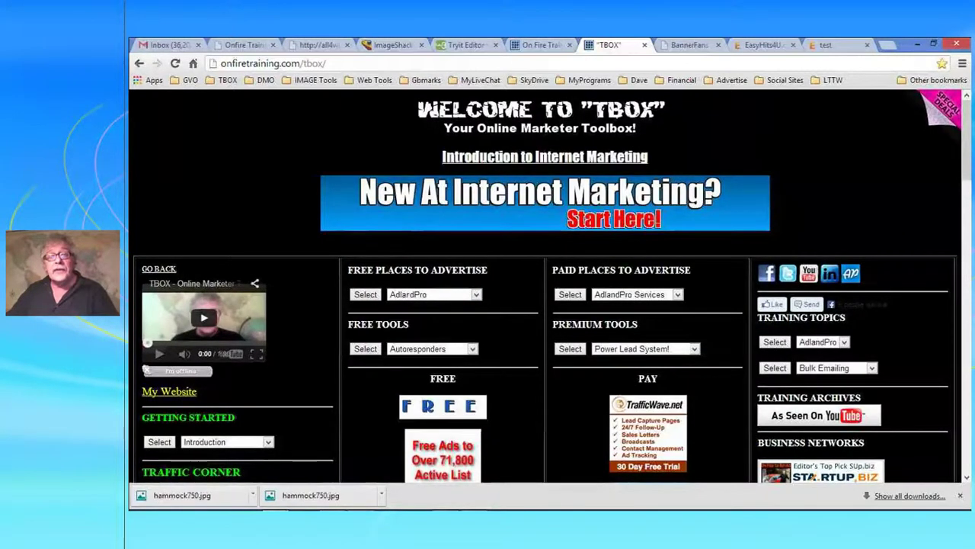
drag(349, 269, 486, 270)
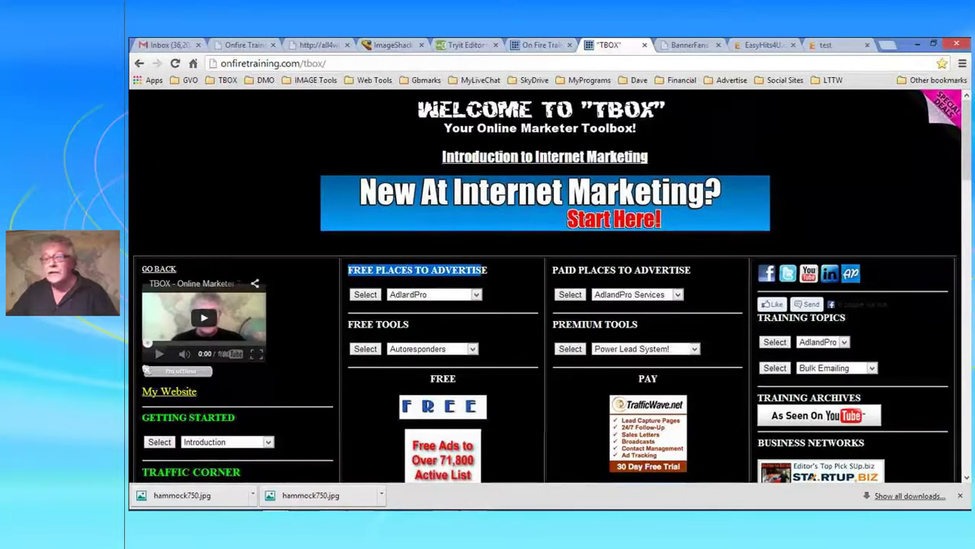
drag(690, 270, 552, 270)
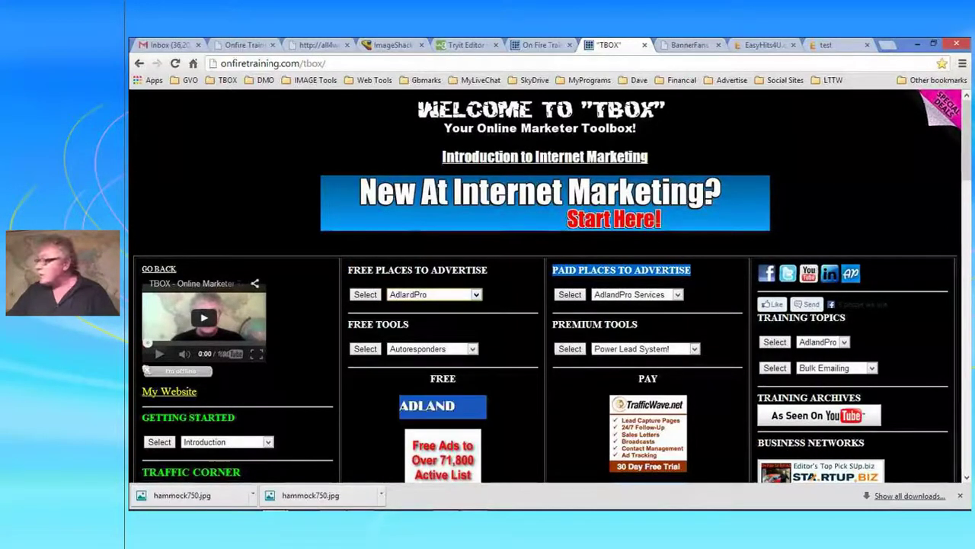
click(433, 295)
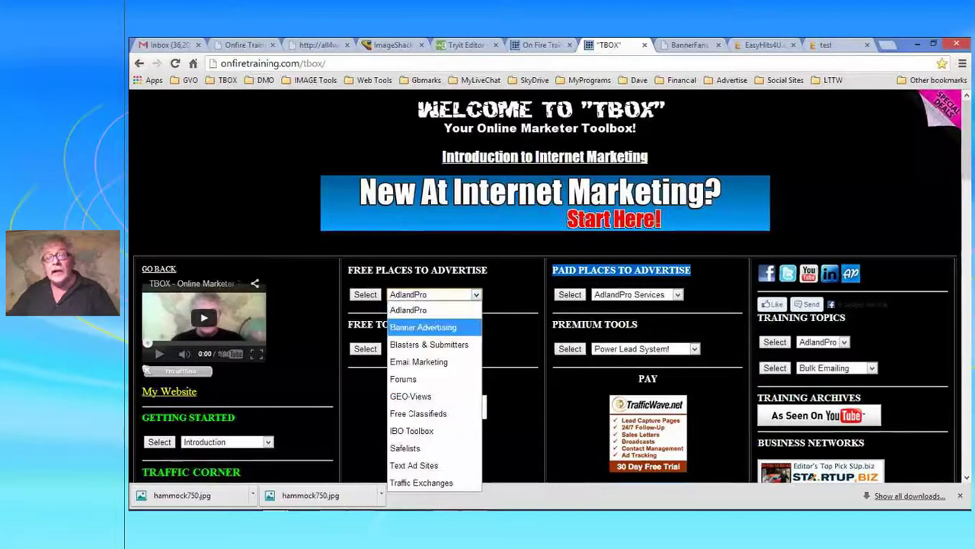
click(423, 327)
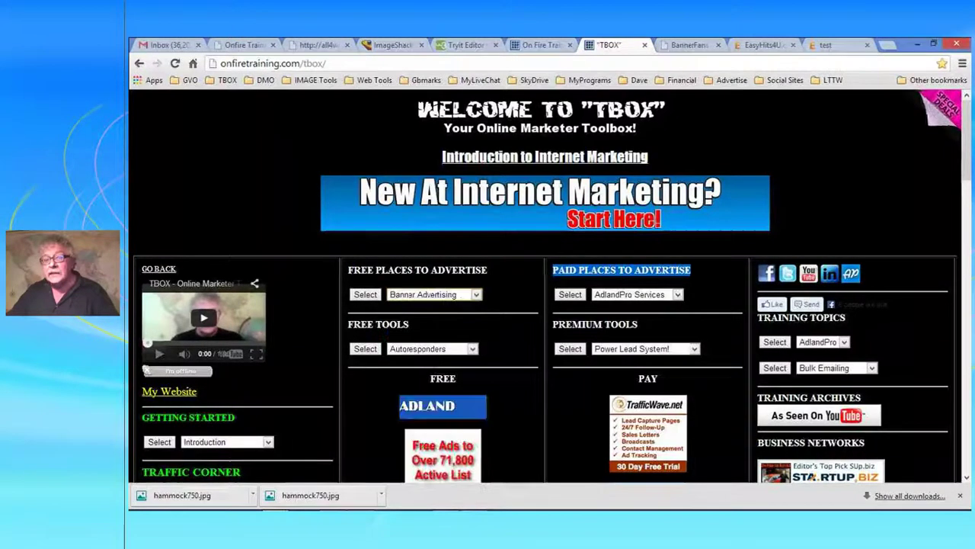
click(432, 295)
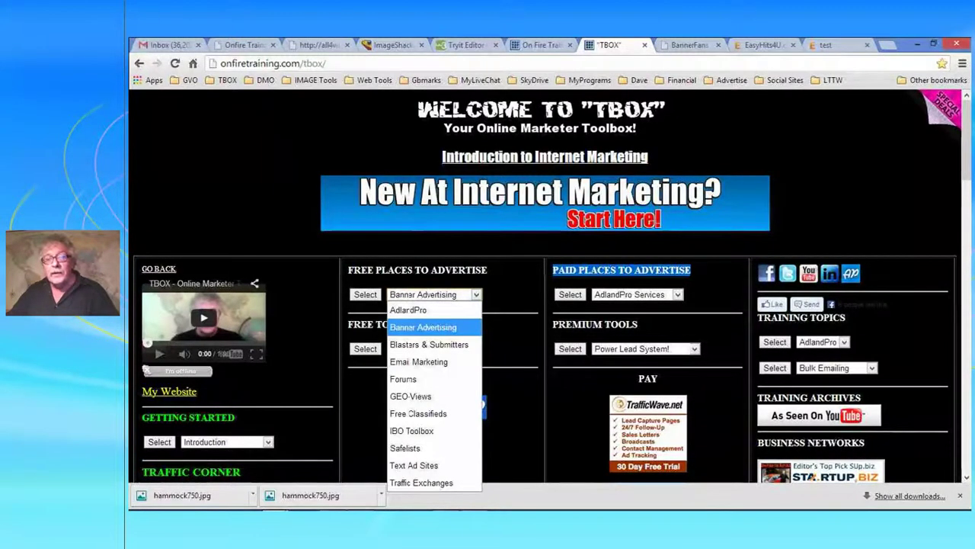
click(429, 345)
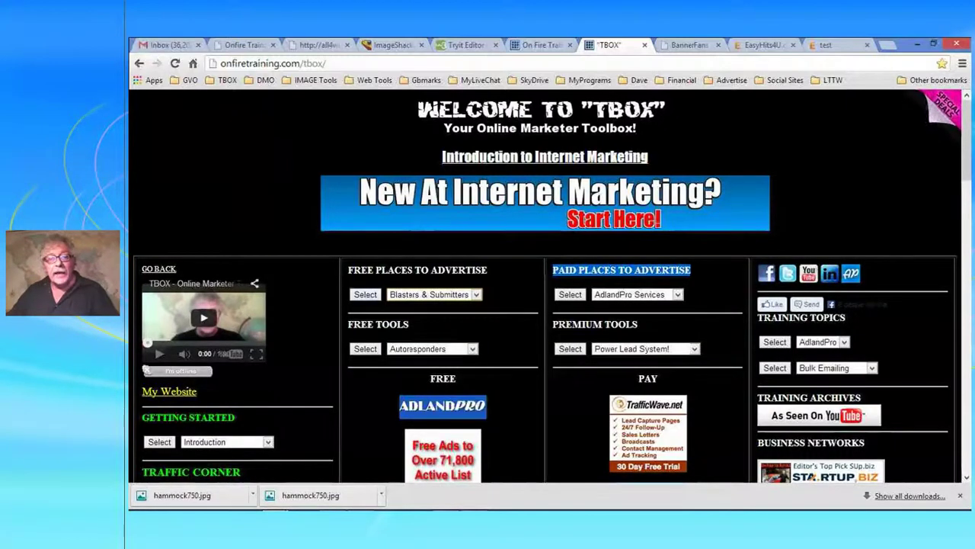
click(365, 294)
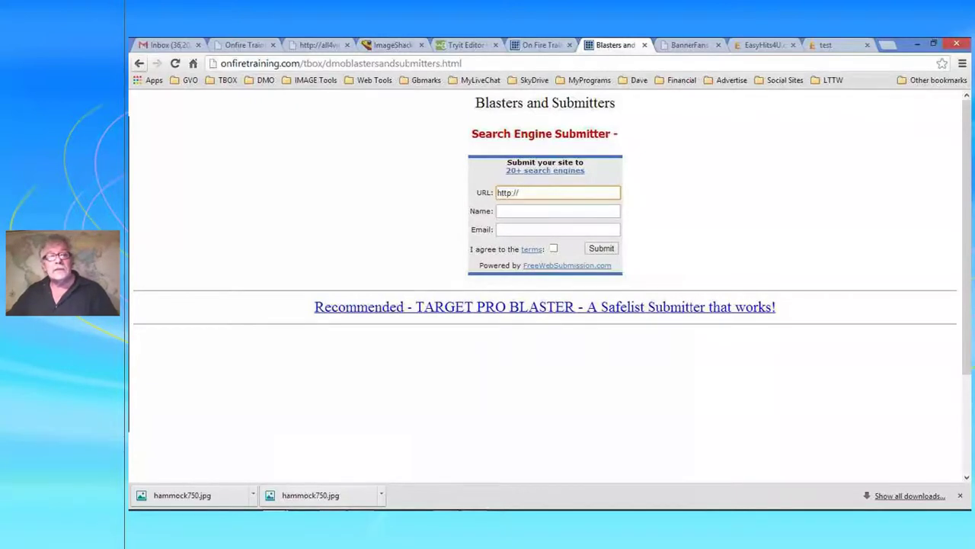
Return to TBOX and choose the Email Marketing free advertising category
key(alt+Left)
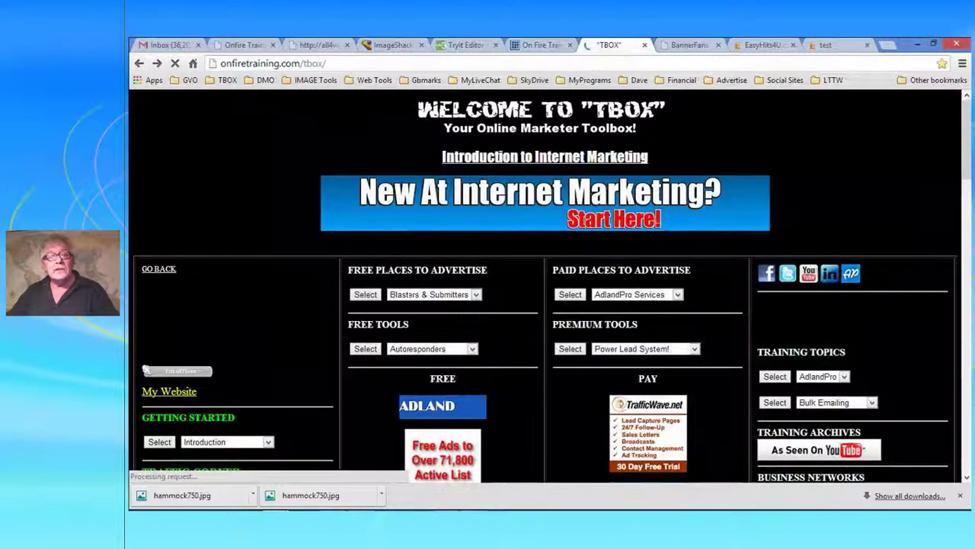
click(432, 294)
key(Down)
key(Return)
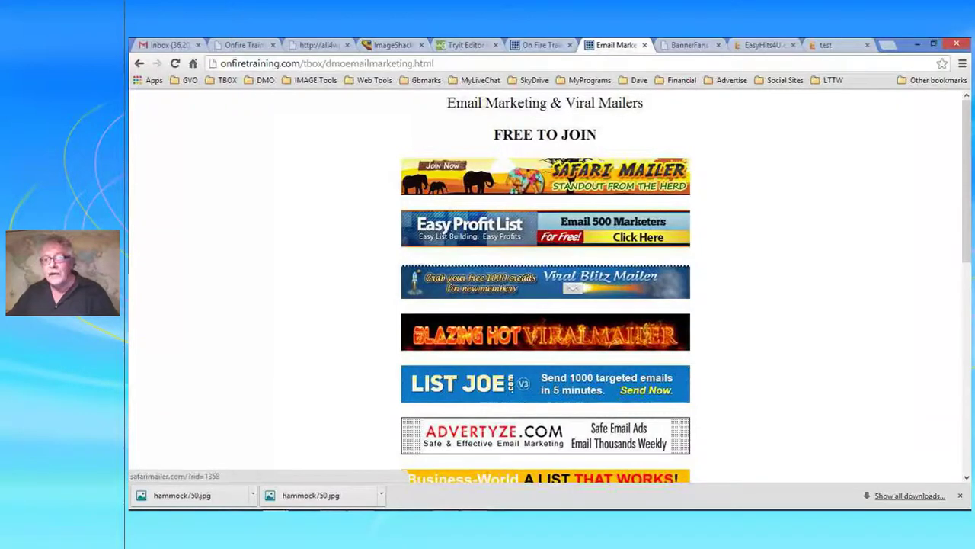
scroll(545, 286, down, 2)
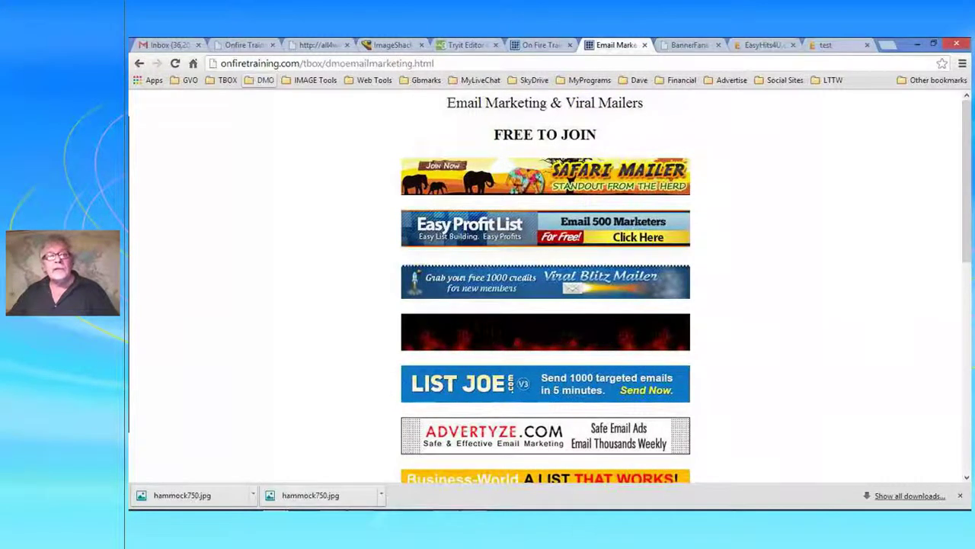
click(265, 80)
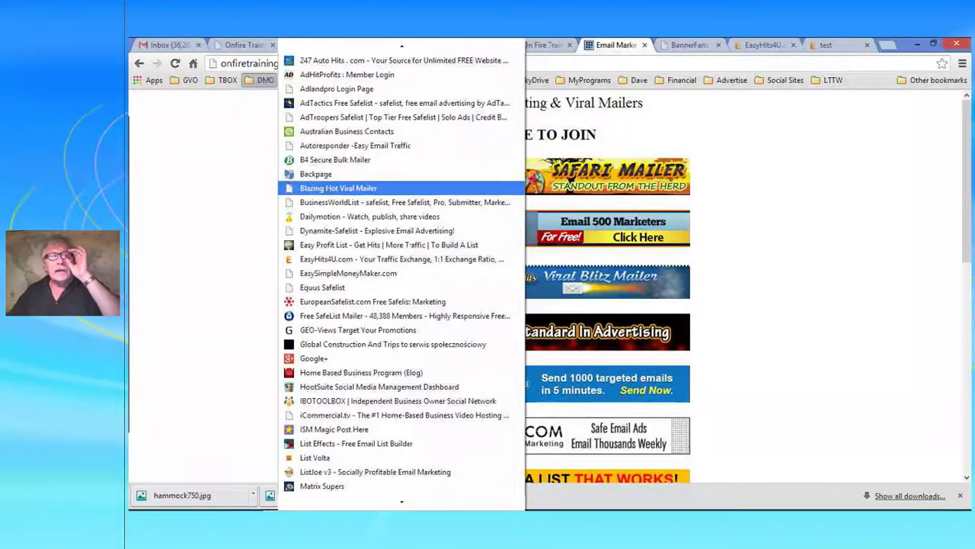
Open the Backpage classifieds bookmark, select the splash code in the HTML editor, and reload Backpage
click(315, 173)
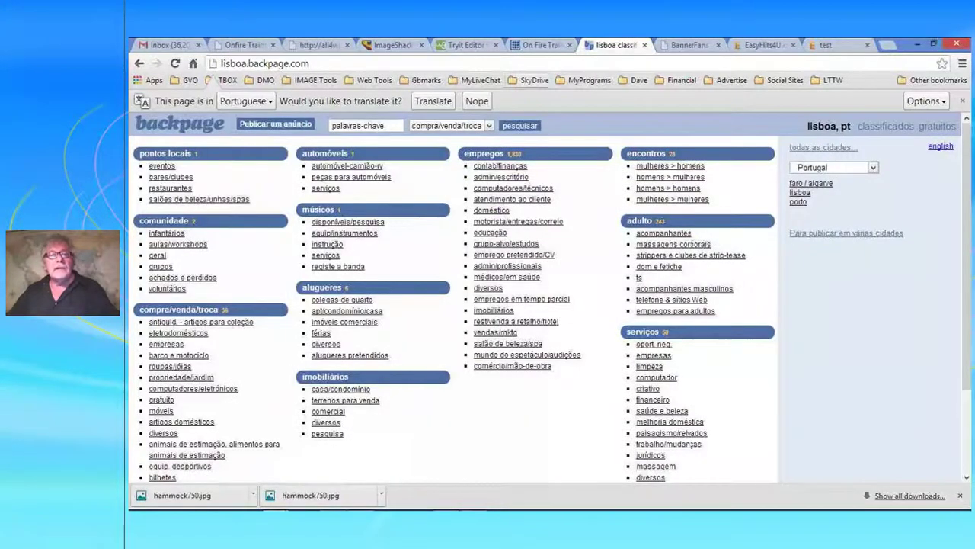
click(465, 45)
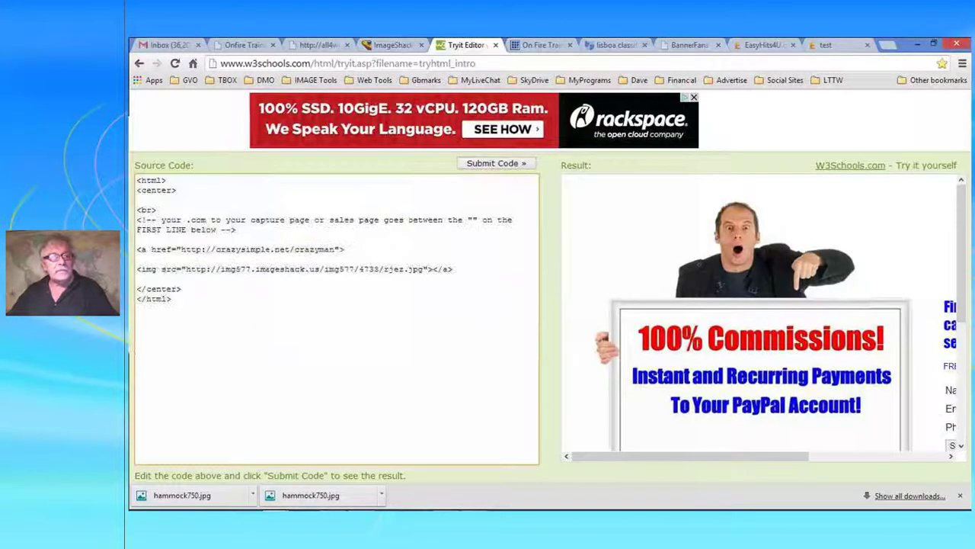
drag(137, 199, 172, 299)
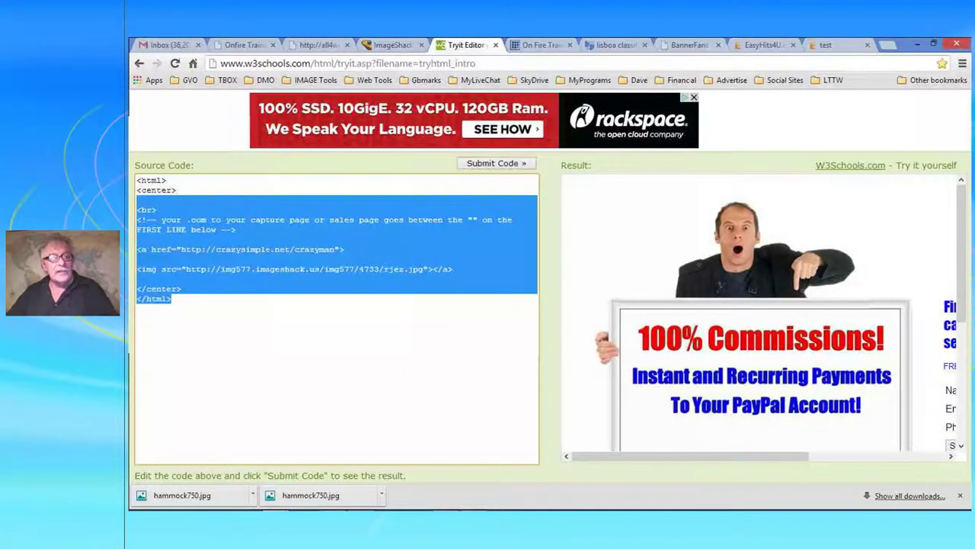
key(ctrl+a)
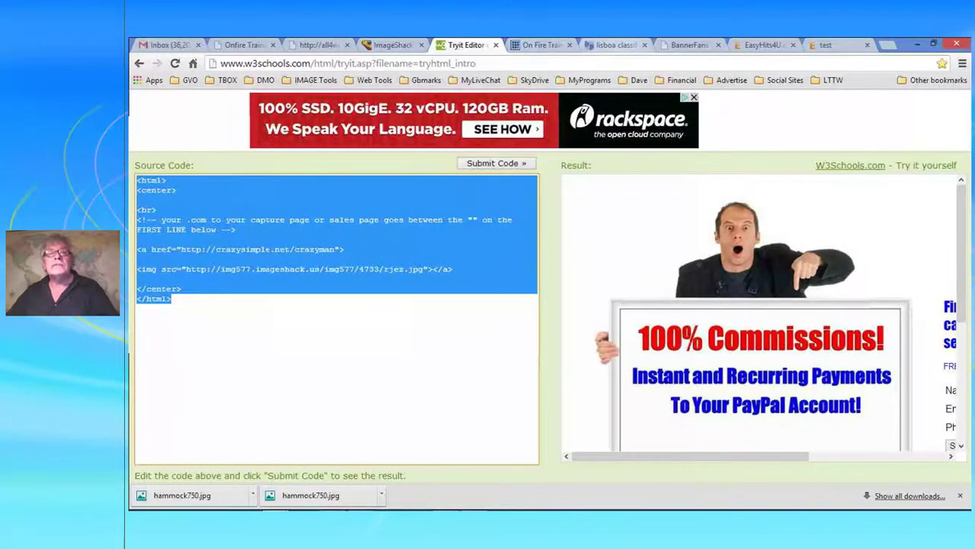
click(616, 45)
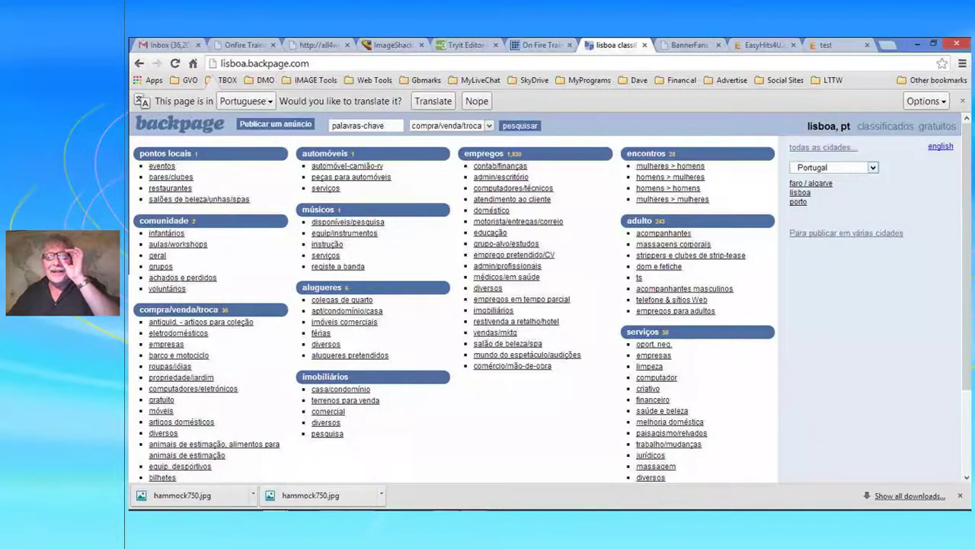
key(F5)
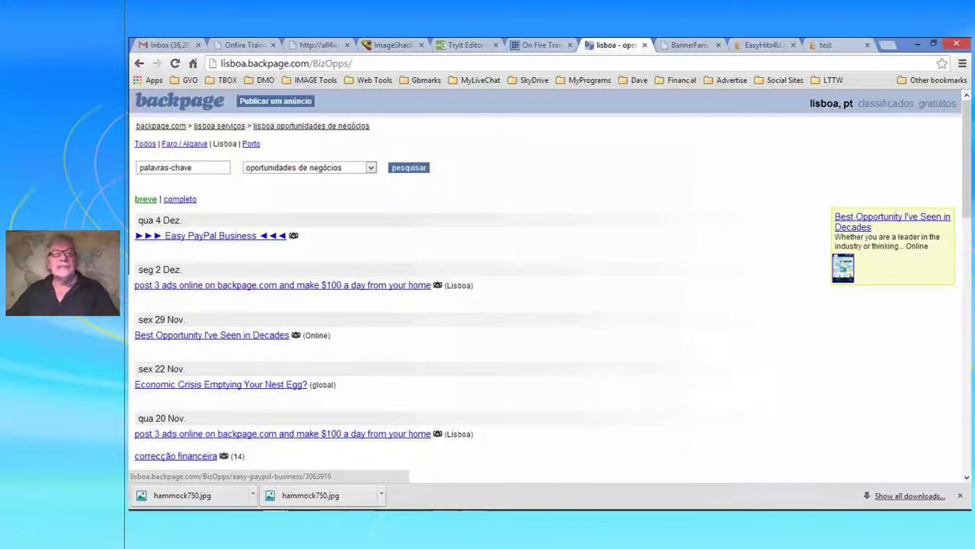
View the Easy PayPal Business ad's crazysimple capture page, then return to the Onfire Training Room
click(211, 235)
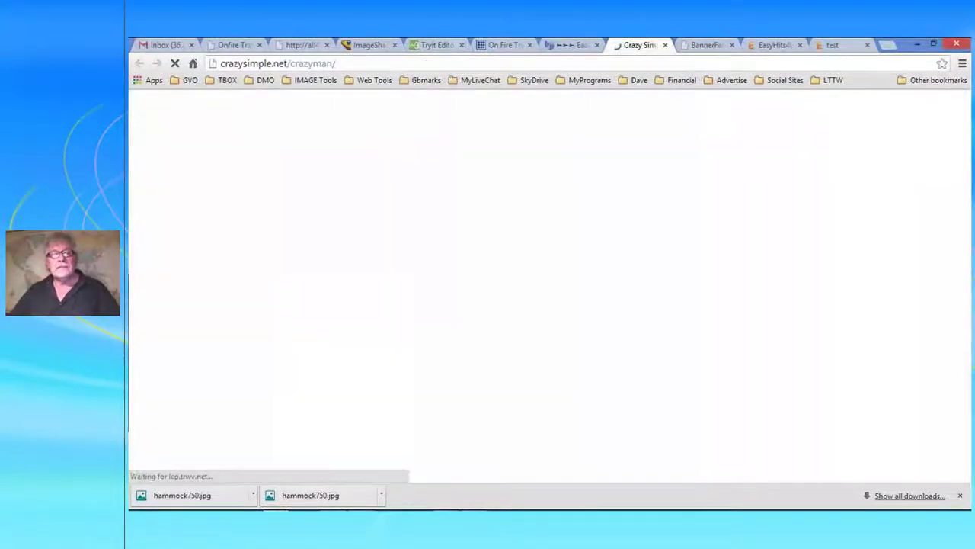
drag(745, 396, 673, 397)
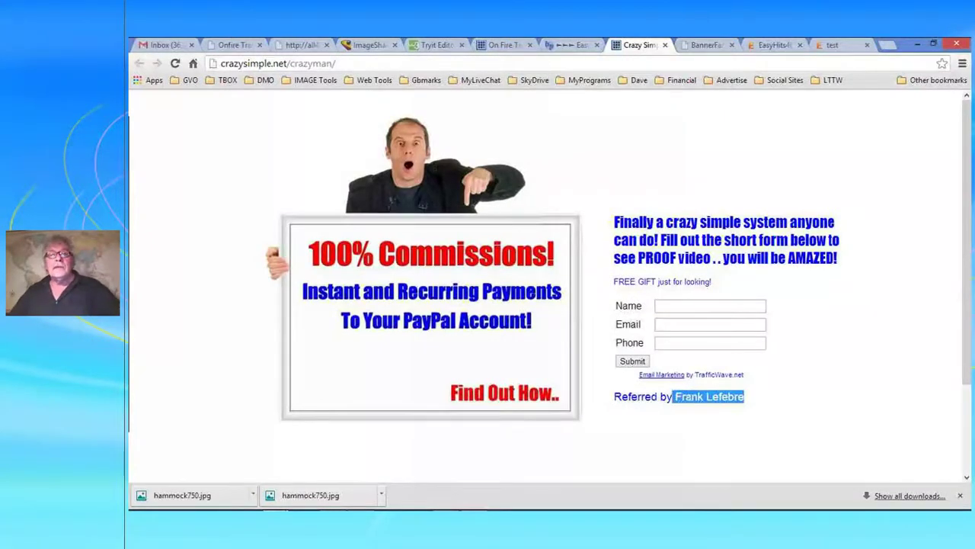
click(674, 396)
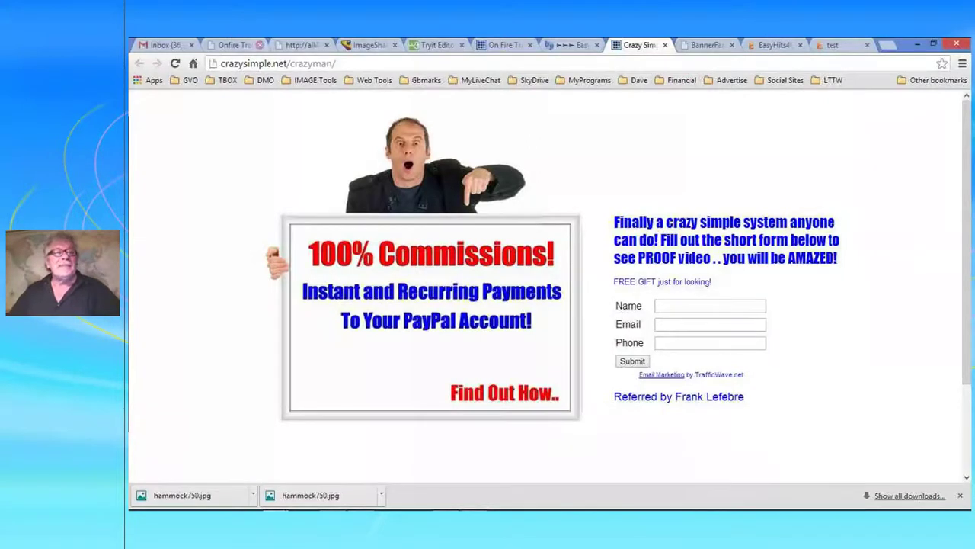
click(233, 46)
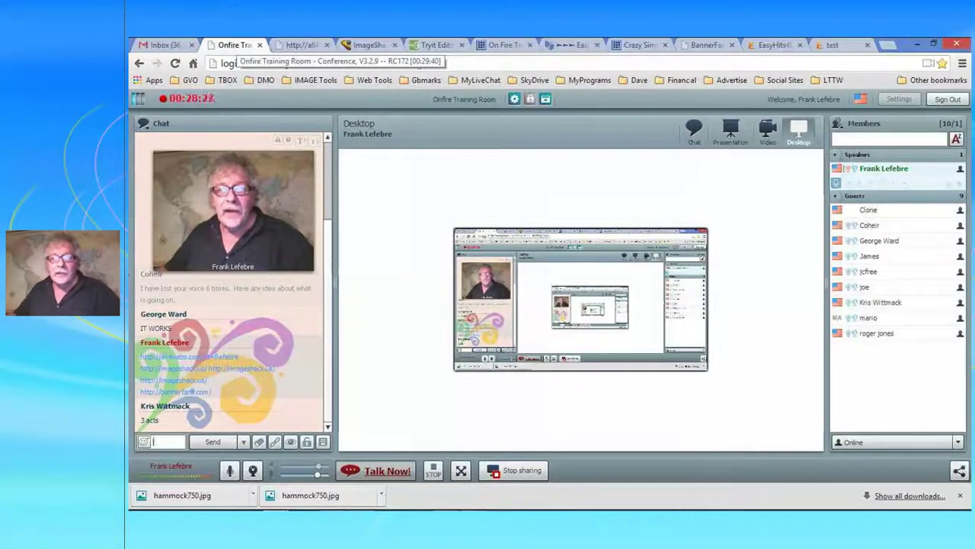
mouse_move(189, 98)
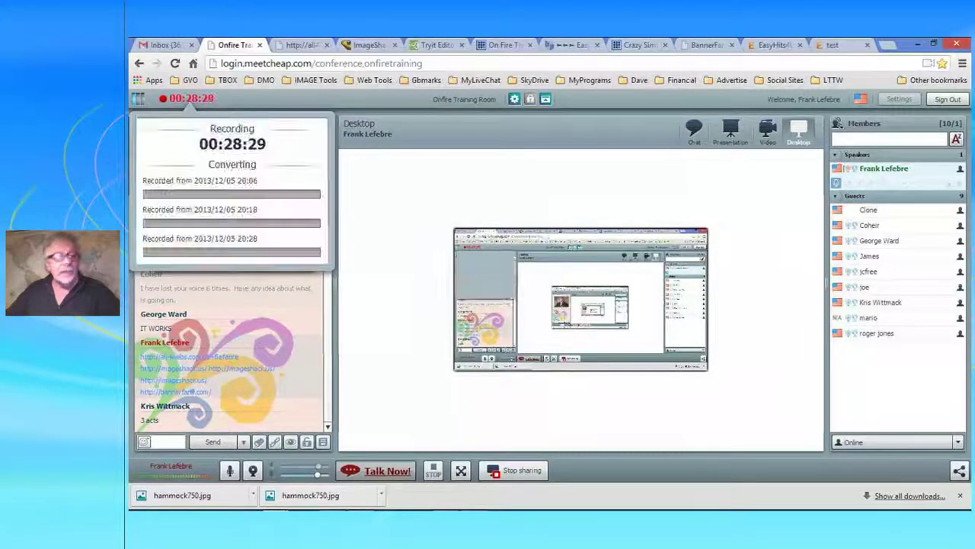